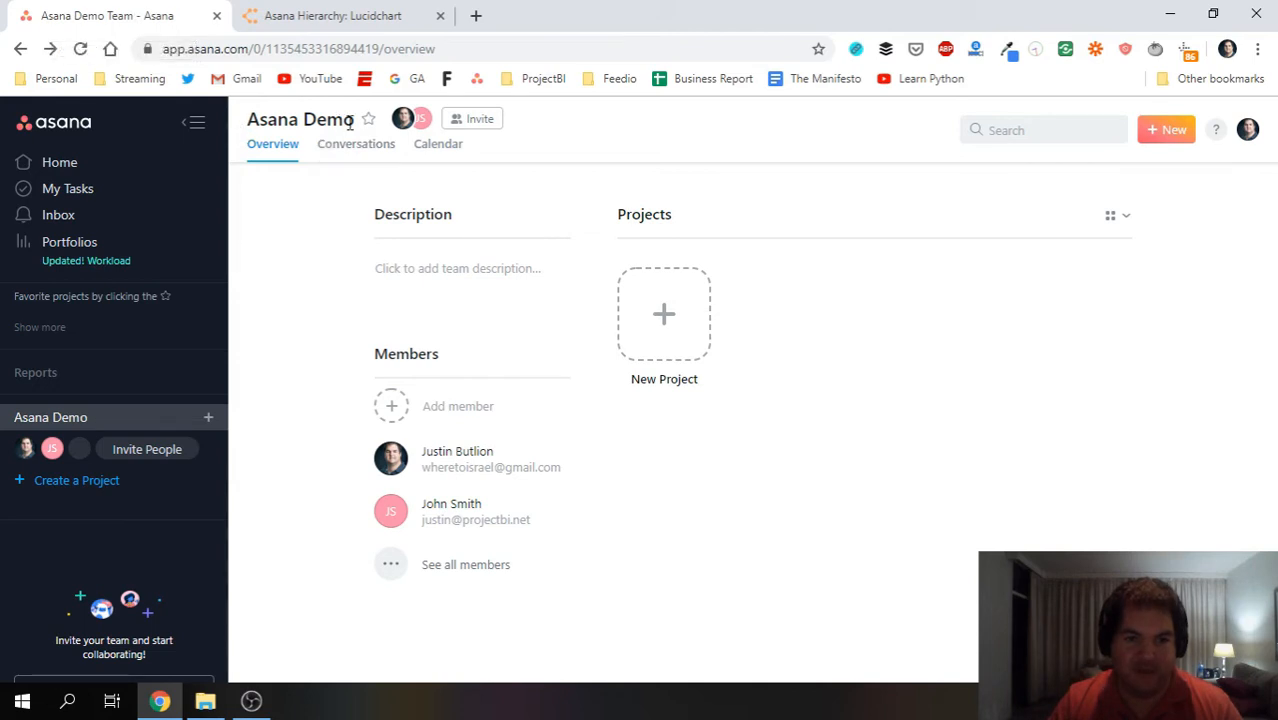
Highlight the Asana Demo team name in the sidebar, then deselect it.
mouse_move(351, 121)
mouse_down()
mouse_move(246, 121)
mouse_move(350, 115)
mouse_up()
click(290, 124)
click(285, 128)
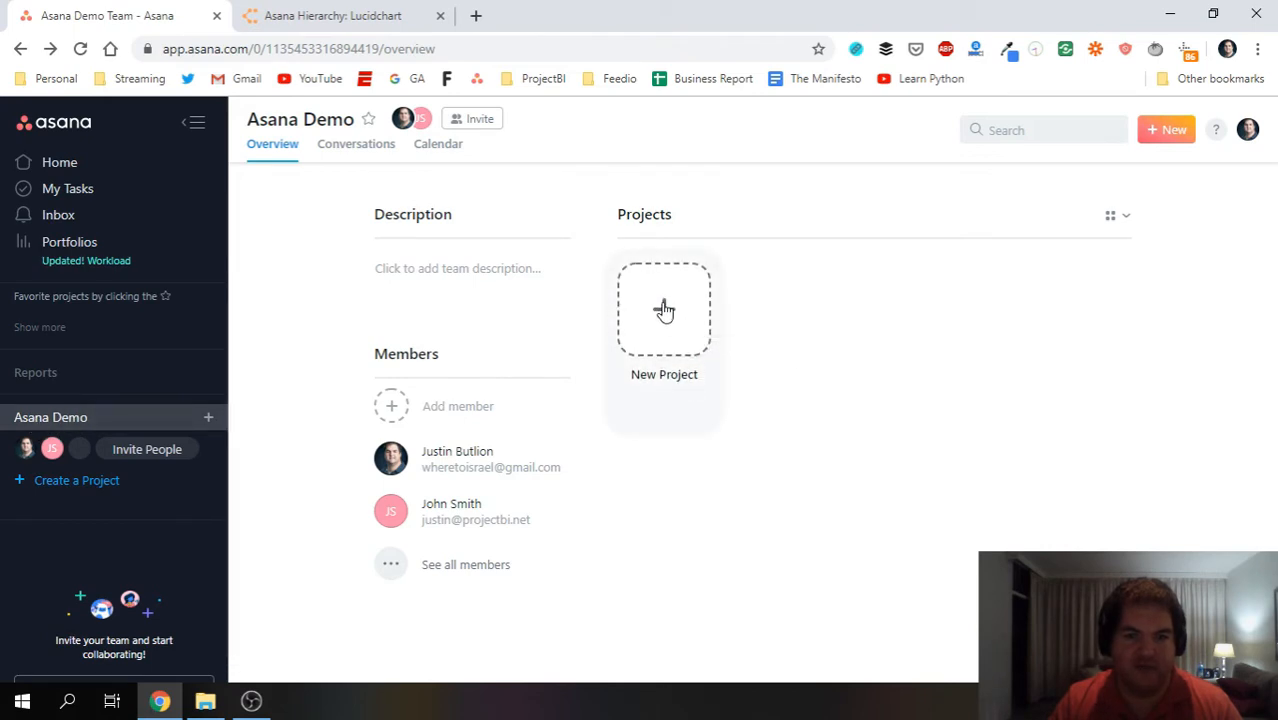
Start a new Asana Demo project and scroll through the template list and back.
click(77, 483)
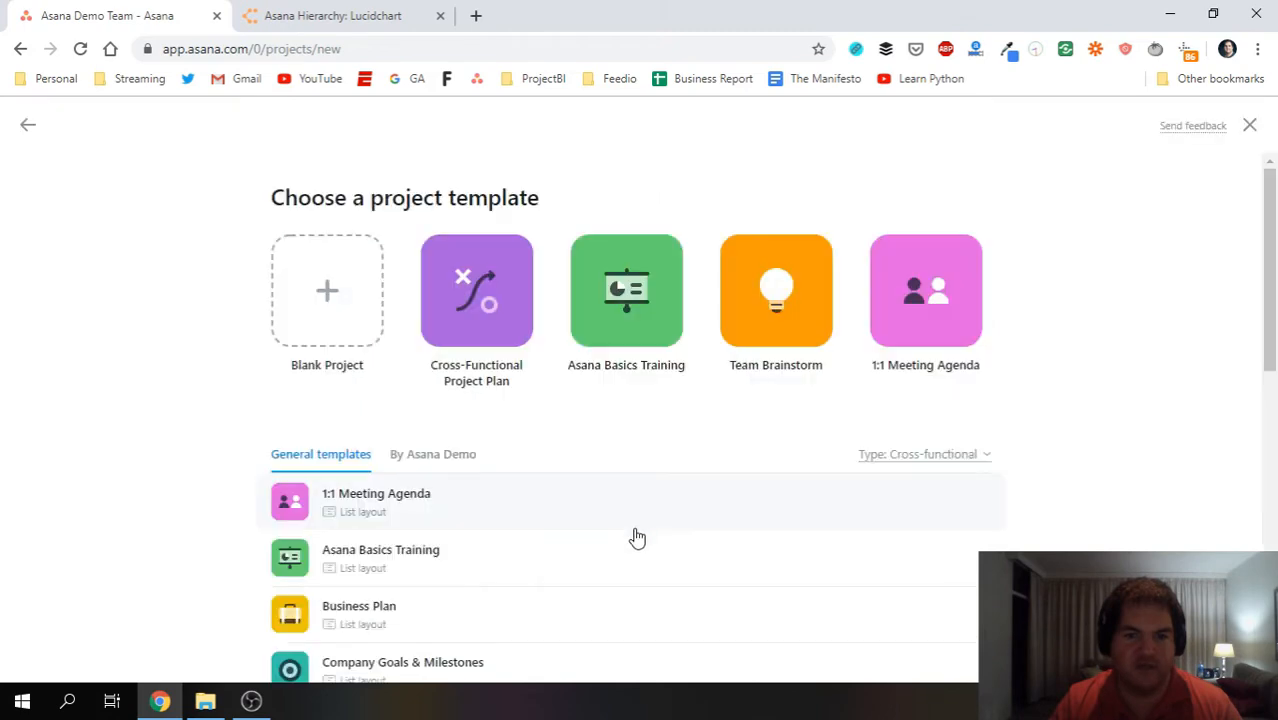
scroll(680, 486, down, 2)
scroll(641, 487, down, 2)
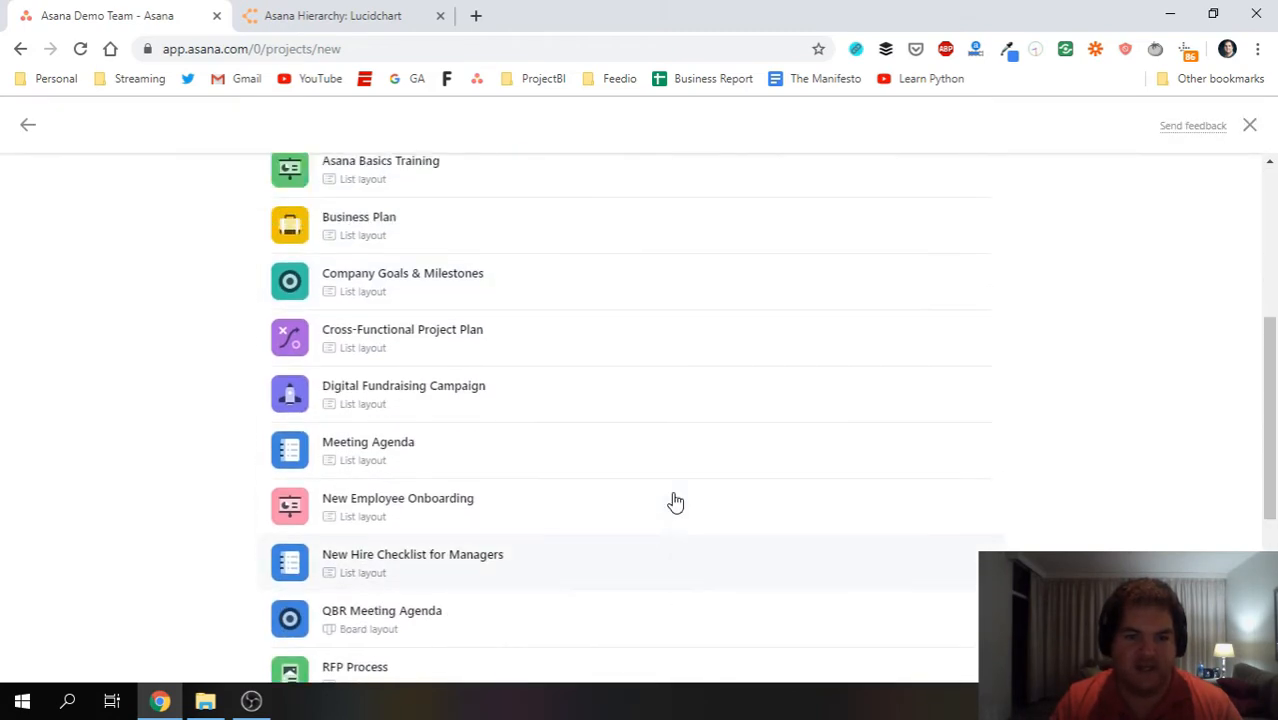
scroll(673, 502, up, 5)
scroll(540, 488, down, 7)
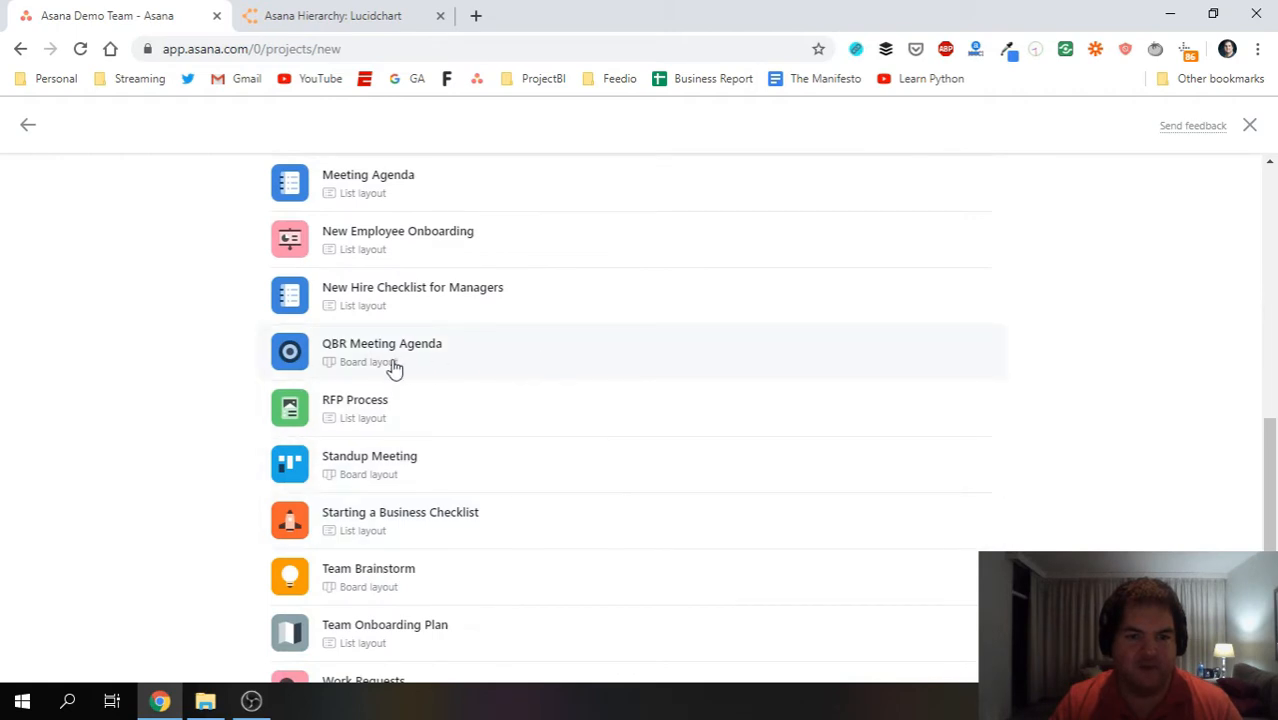
scroll(394, 365, up, 2)
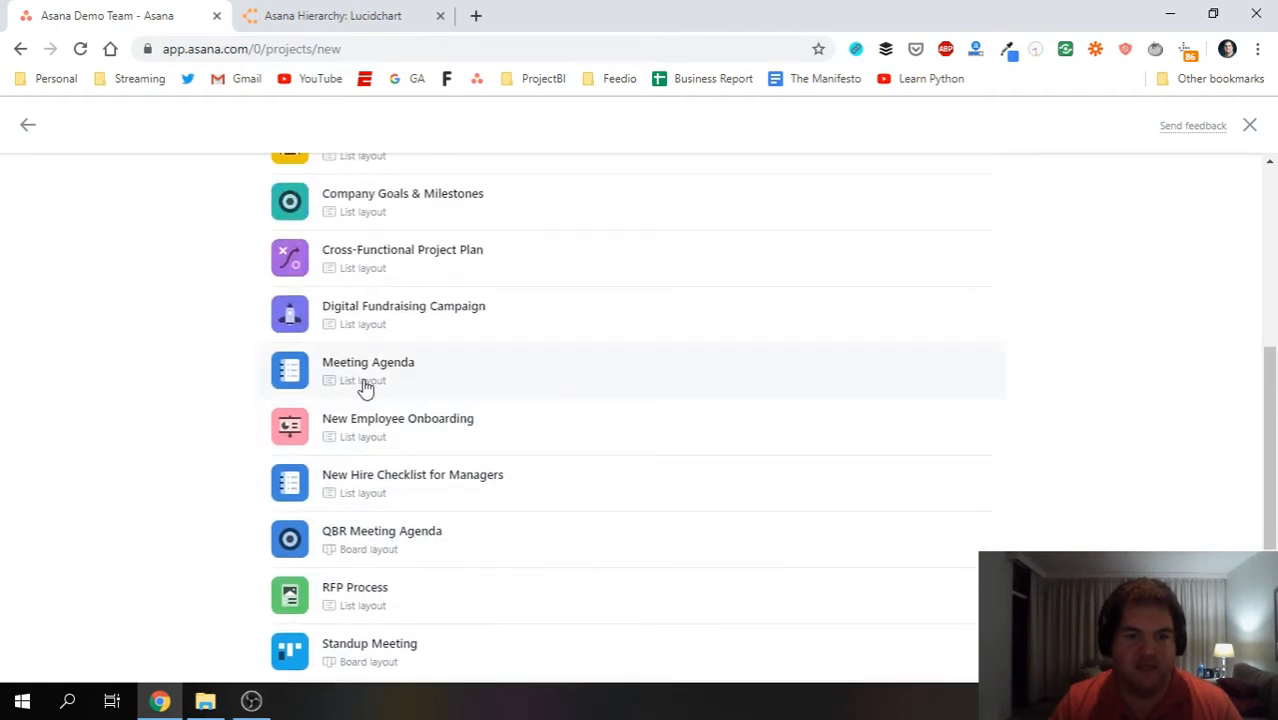
scroll(519, 408, up, 1)
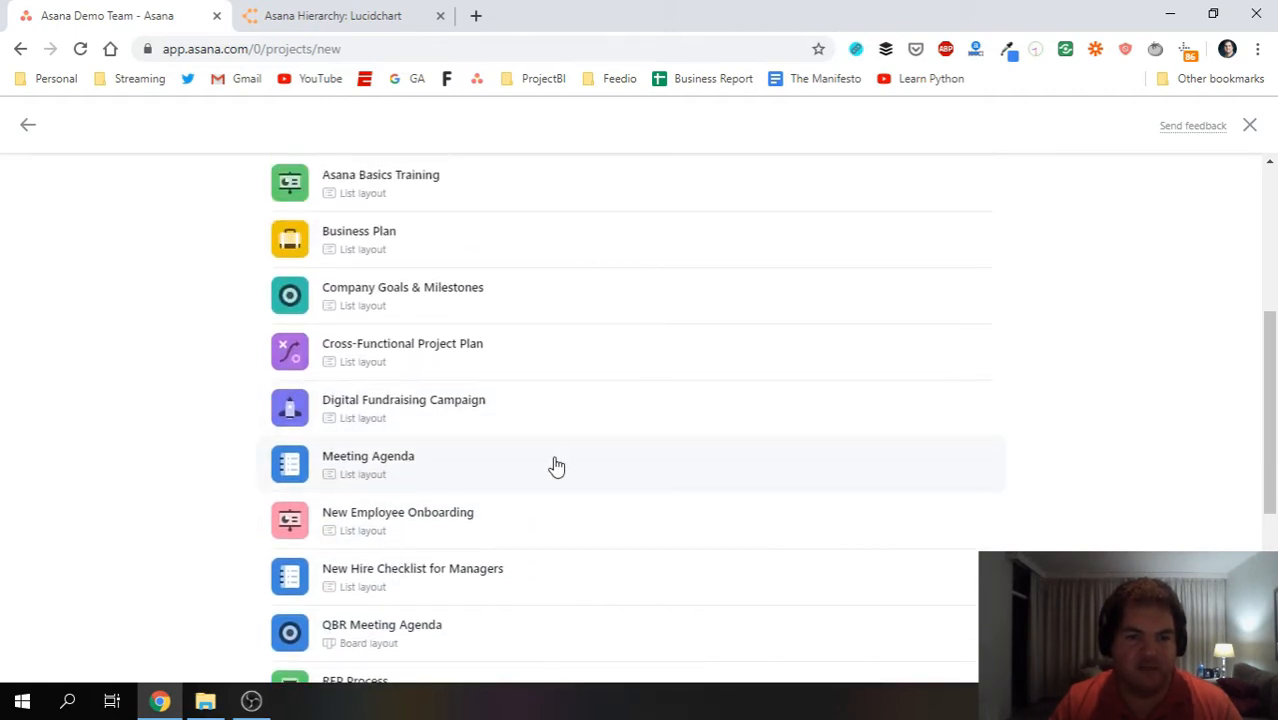
scroll(510, 472, up, 2)
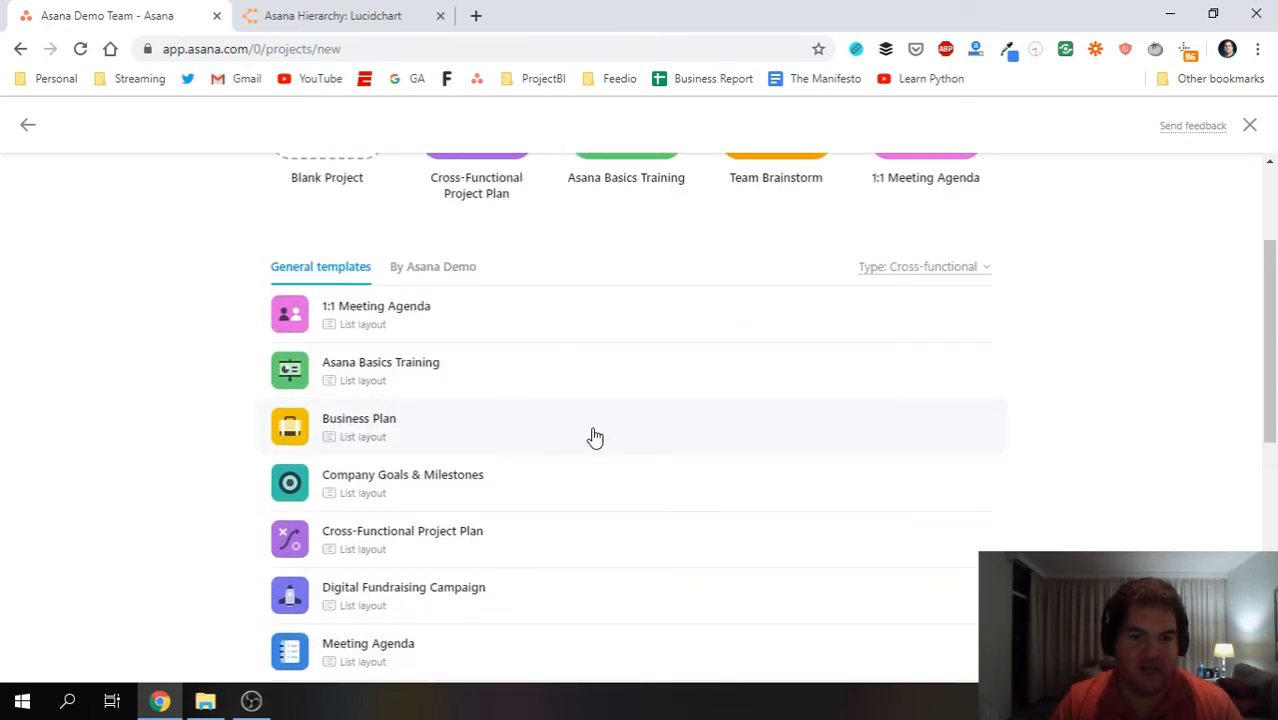
scroll(613, 431, up, 2)
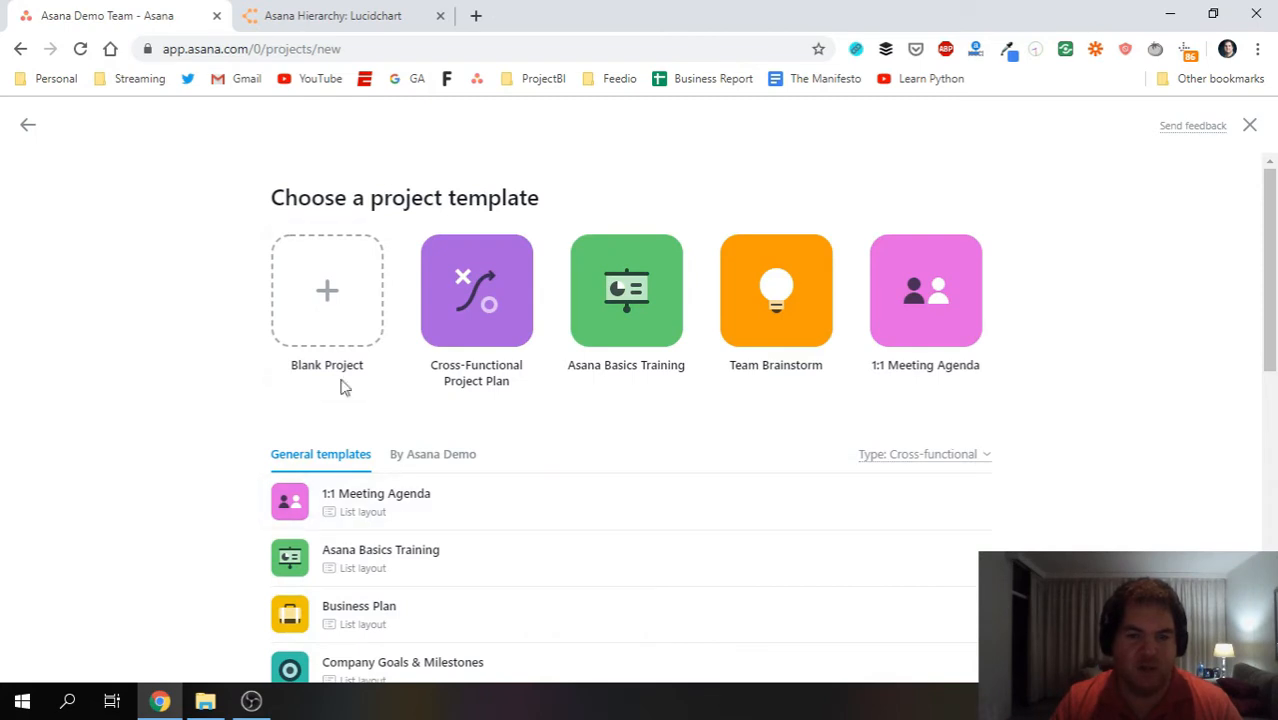
Create a blank public List project named '[Tableau Dashboard] - User Dashboard' in Asana Demo.
click(328, 289)
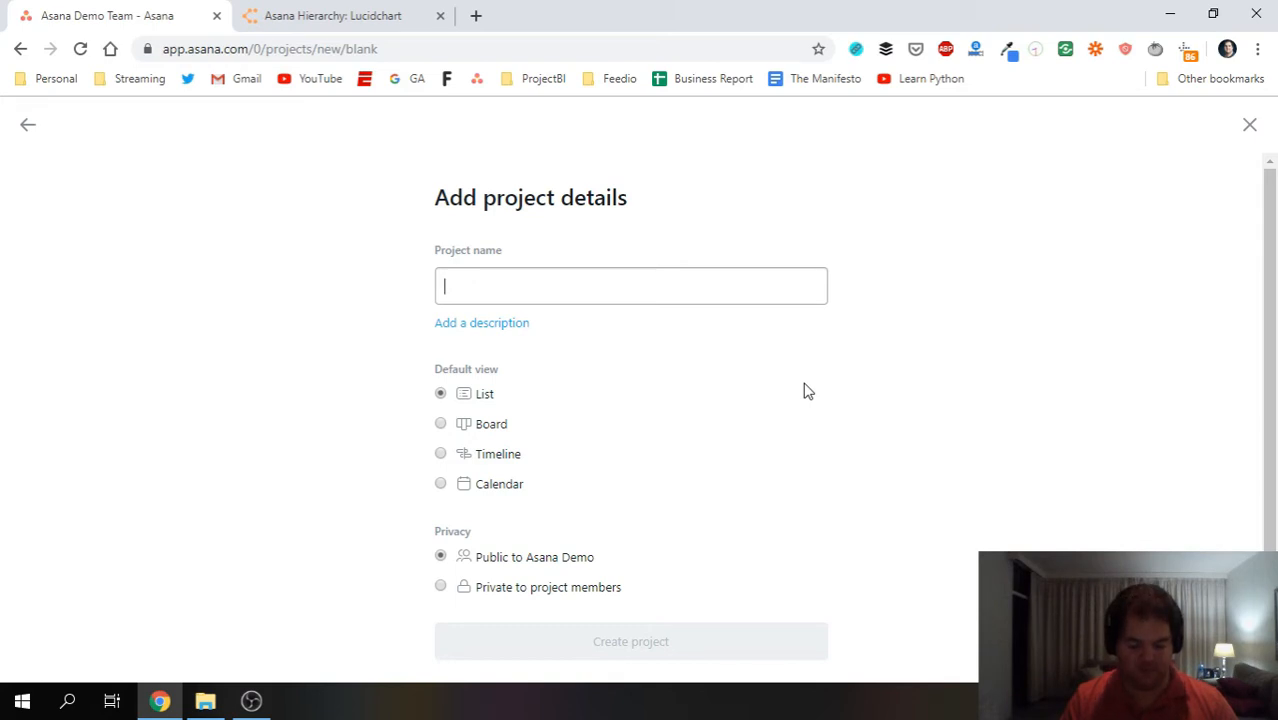
text(Das)
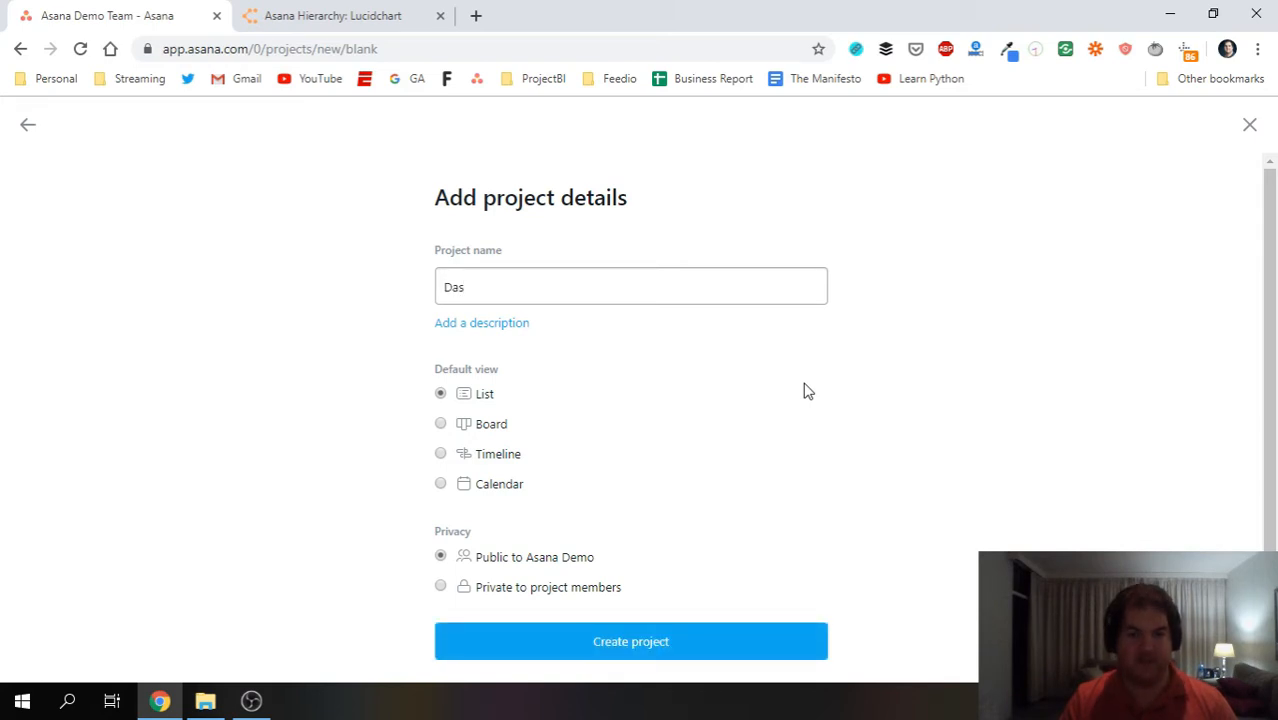
key(BackSpace)
key(BackSpace)
text([Tableau)
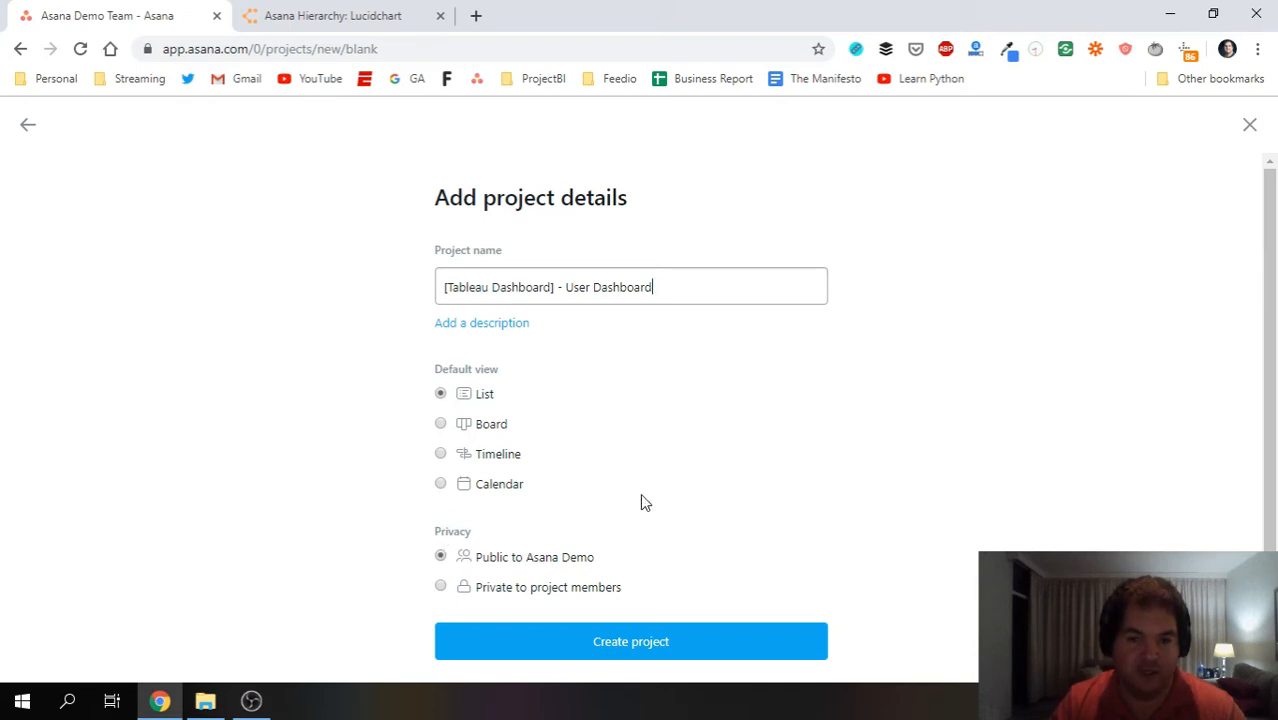
click(631, 646)
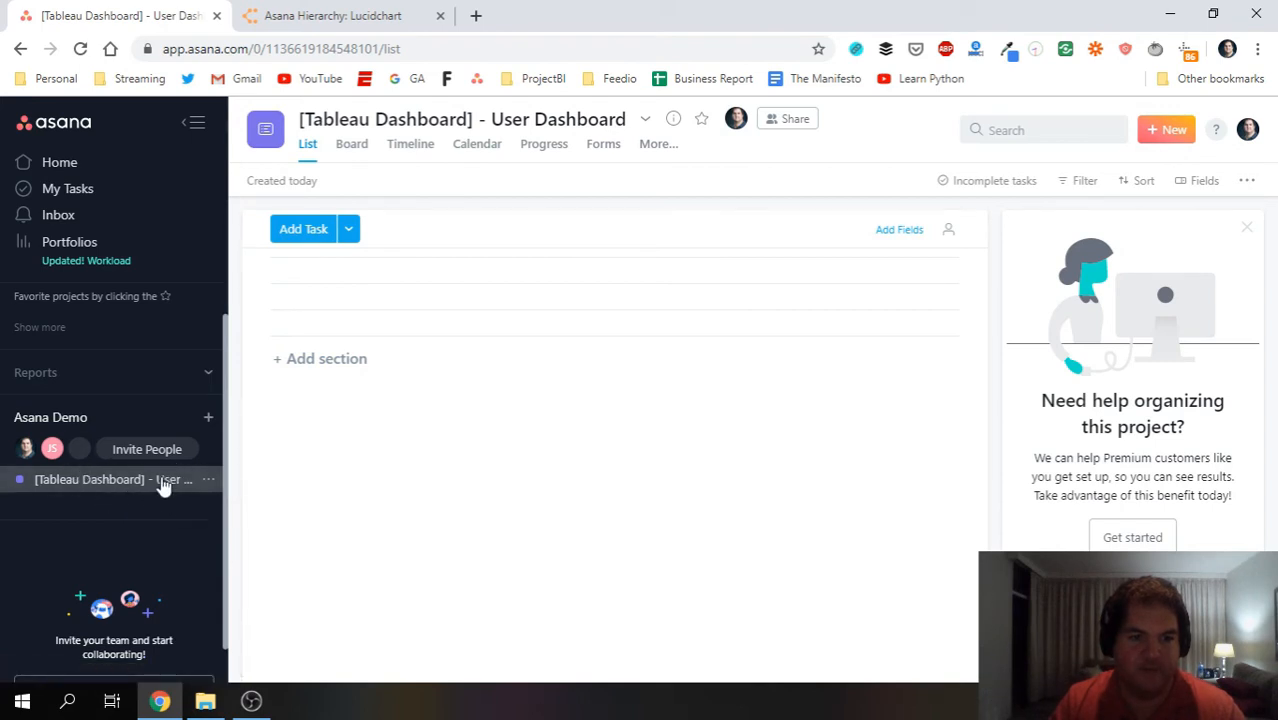
Close the blank tab, dismiss the 'Need help organizing this project?' panel, and add an empty section.
click(208, 417)
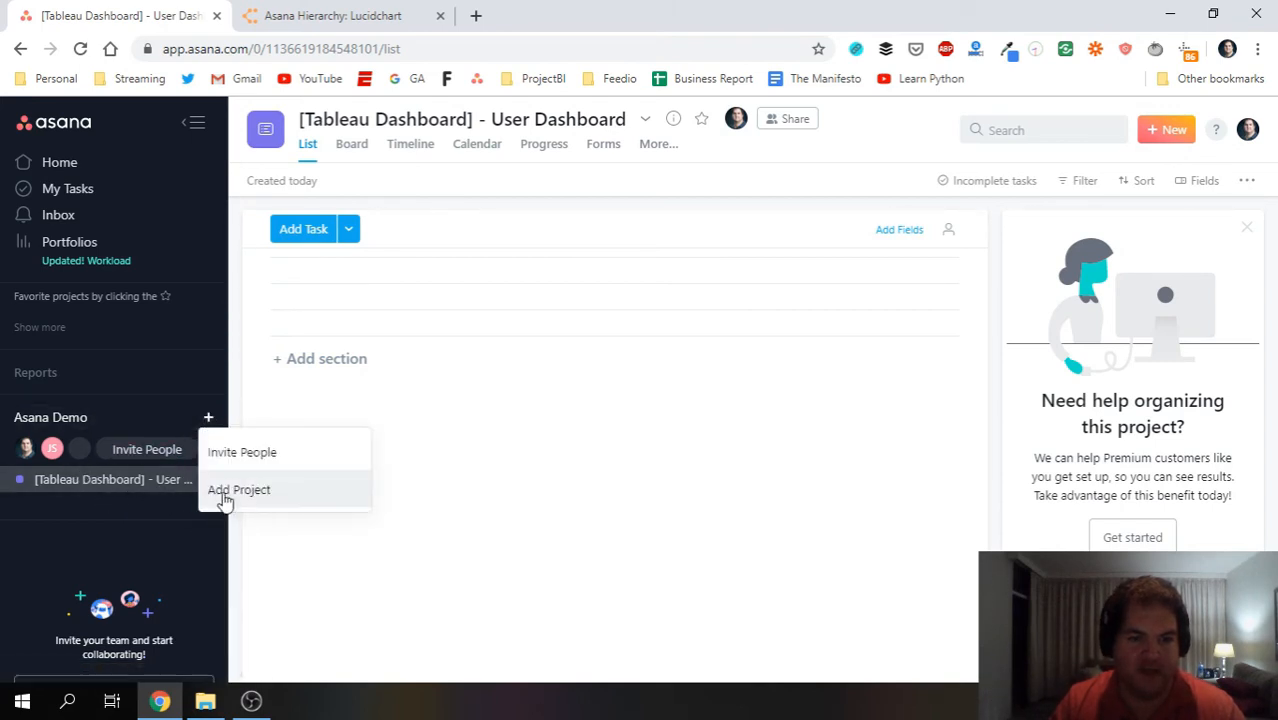
click(47, 515)
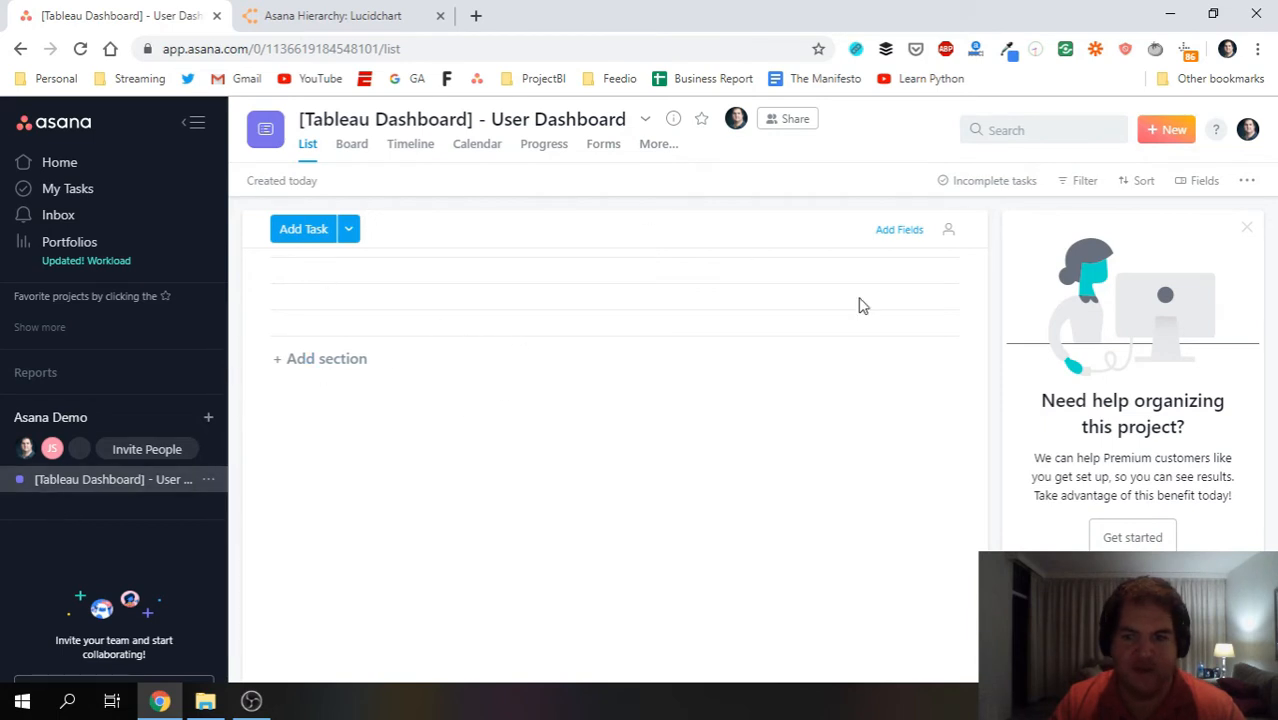
click(1133, 540)
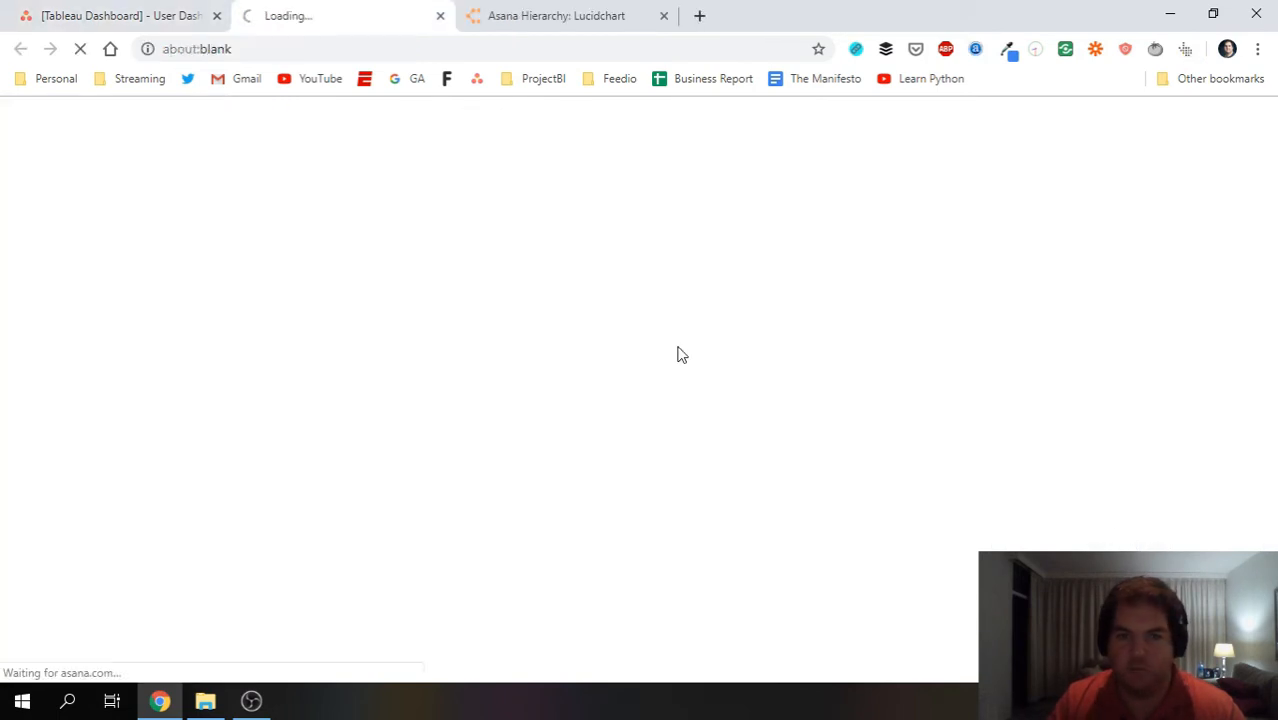
click(440, 16)
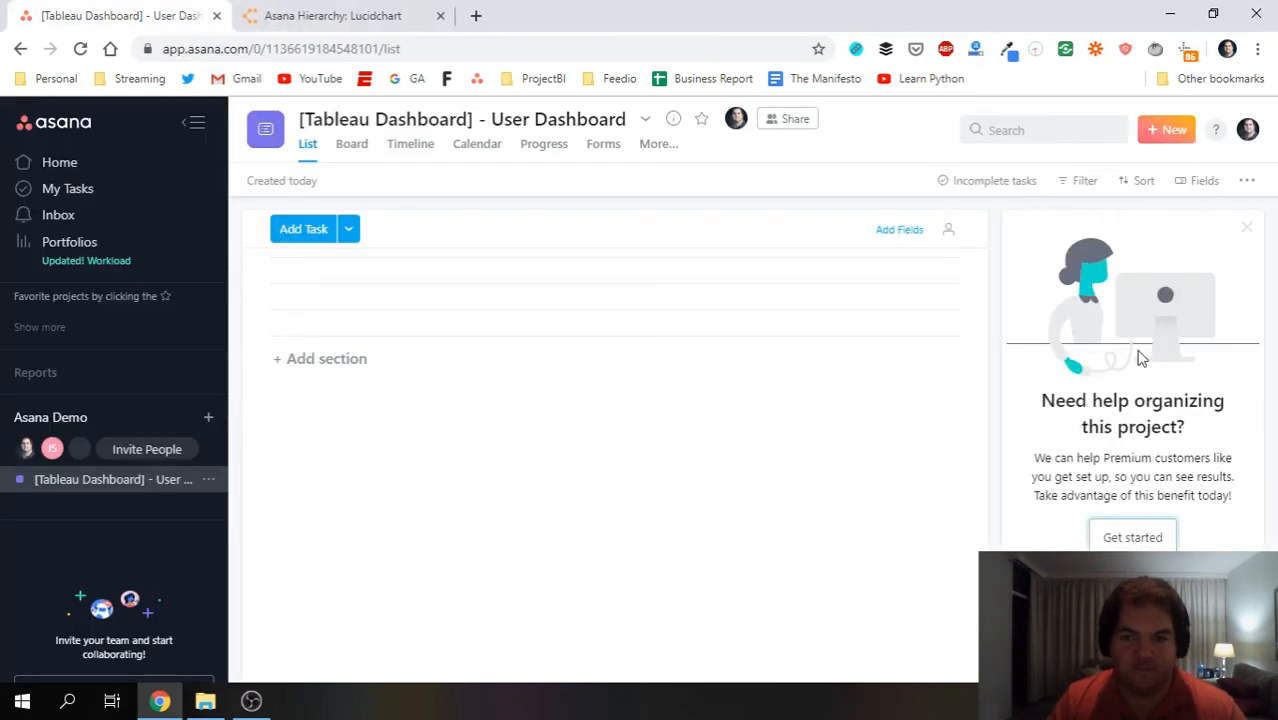
click(1247, 228)
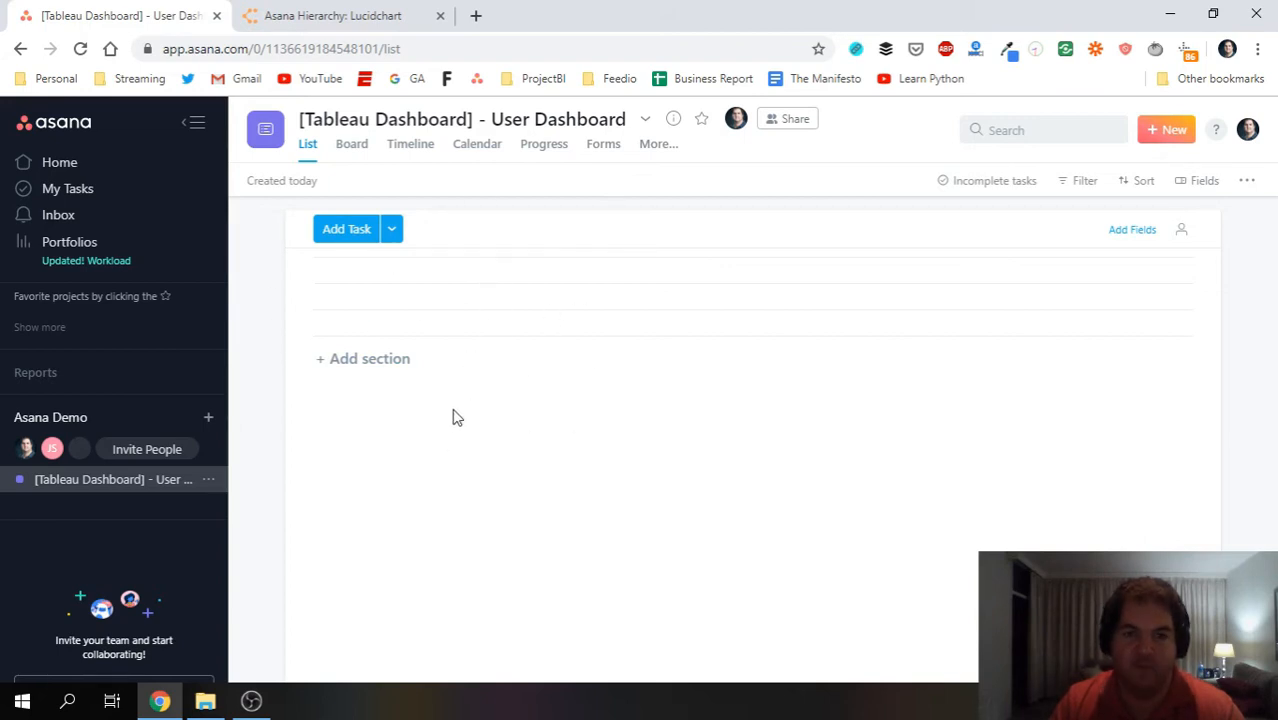
click(340, 362)
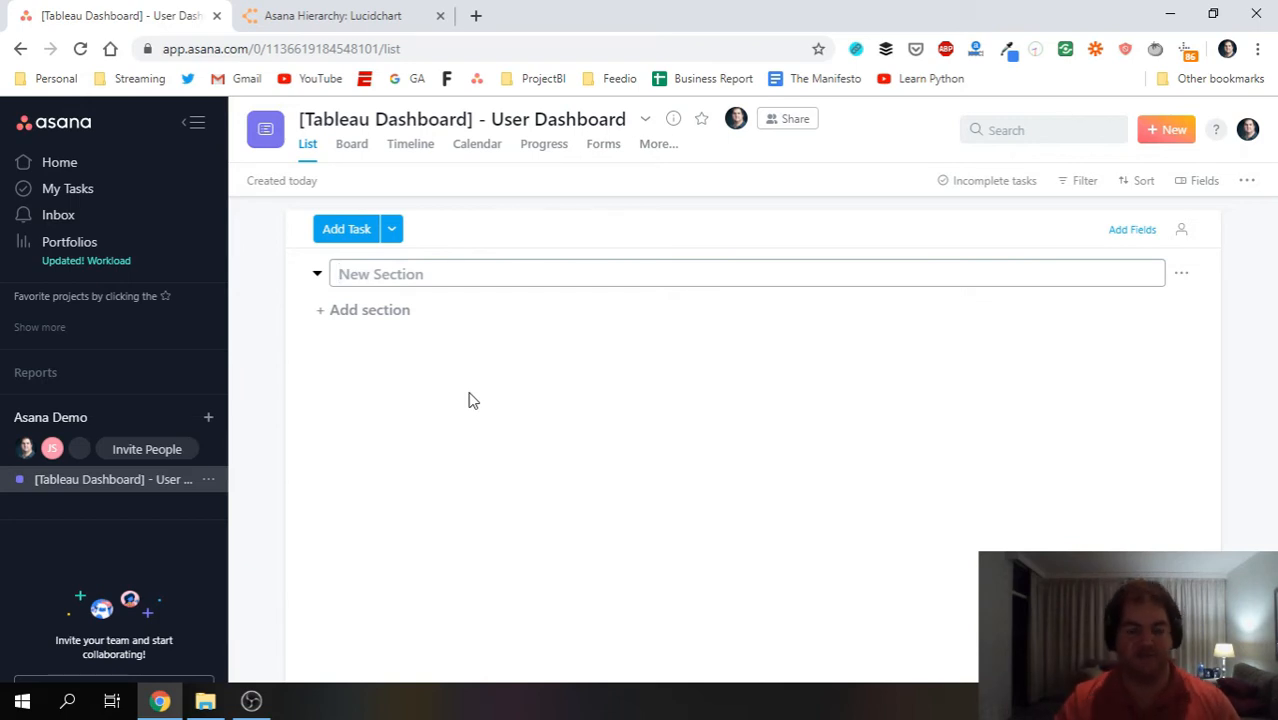
Name the first section 'Data Source Development'.
text(Data Source)
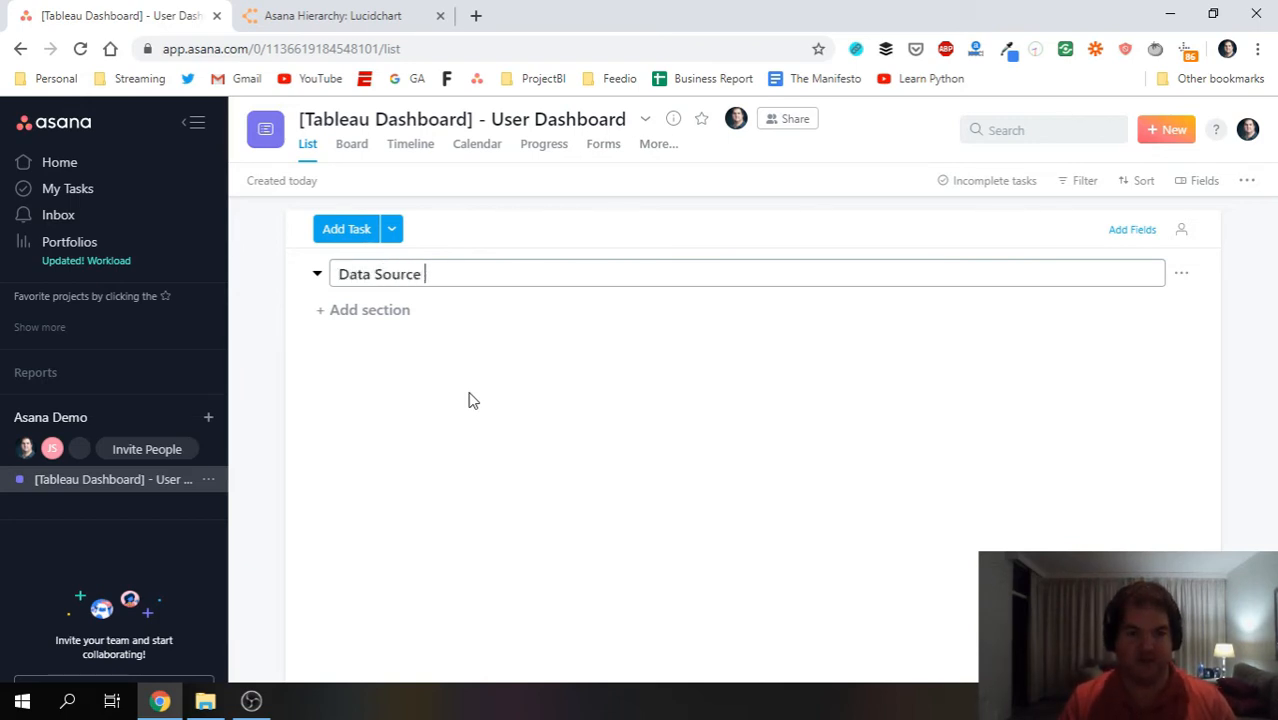
text( Development)
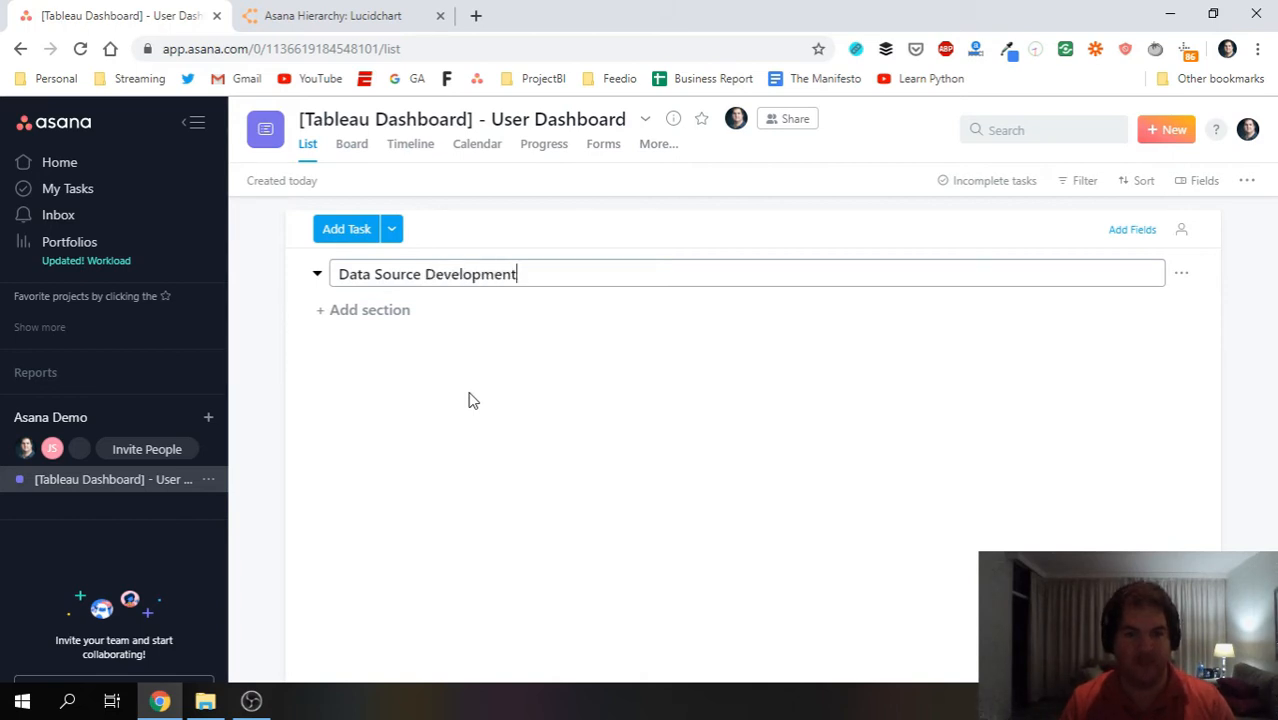
key(Return)
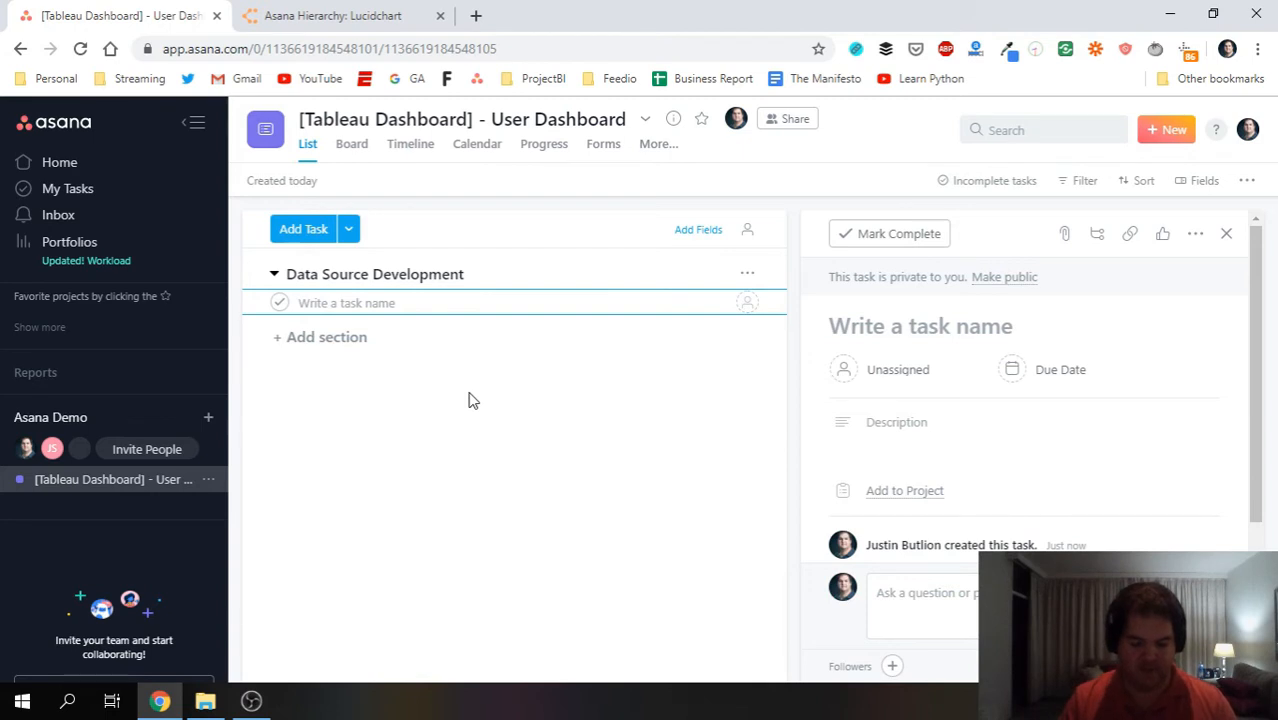
text(Create)
key(BackSpace)
key(BackSpace)
key(BackSpace)
key(BackSpace)
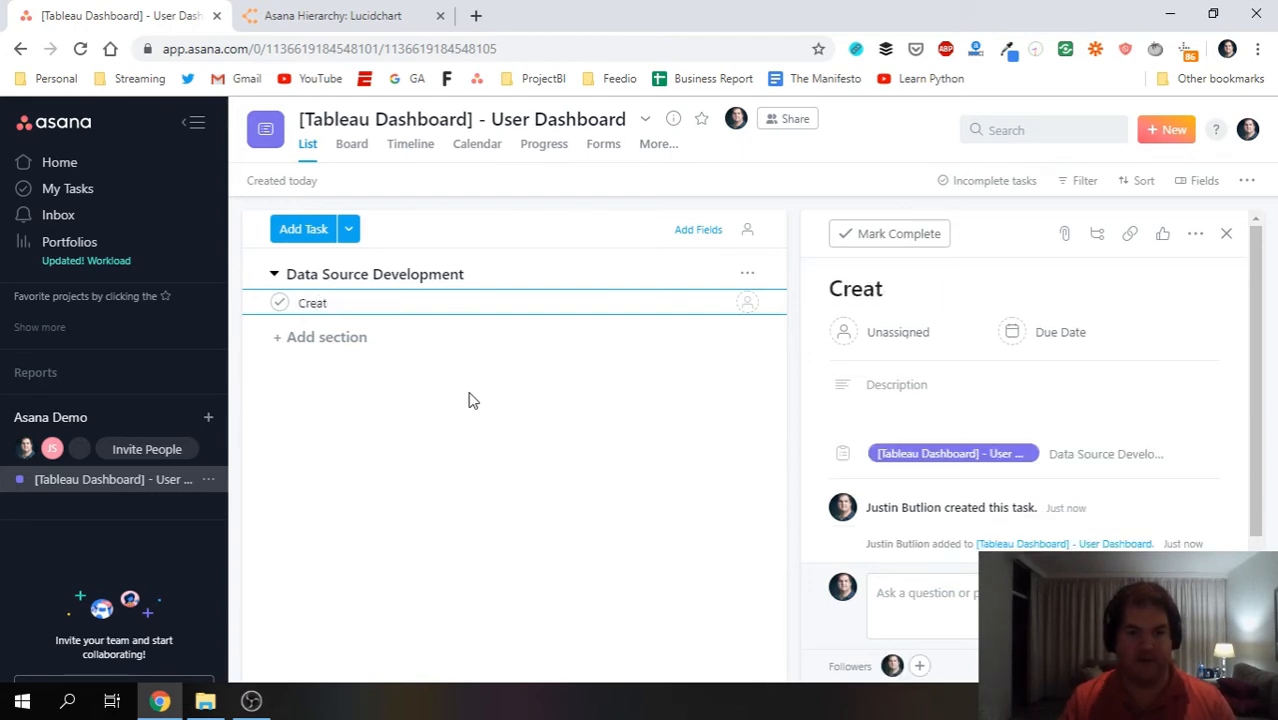
key(BackSpace)
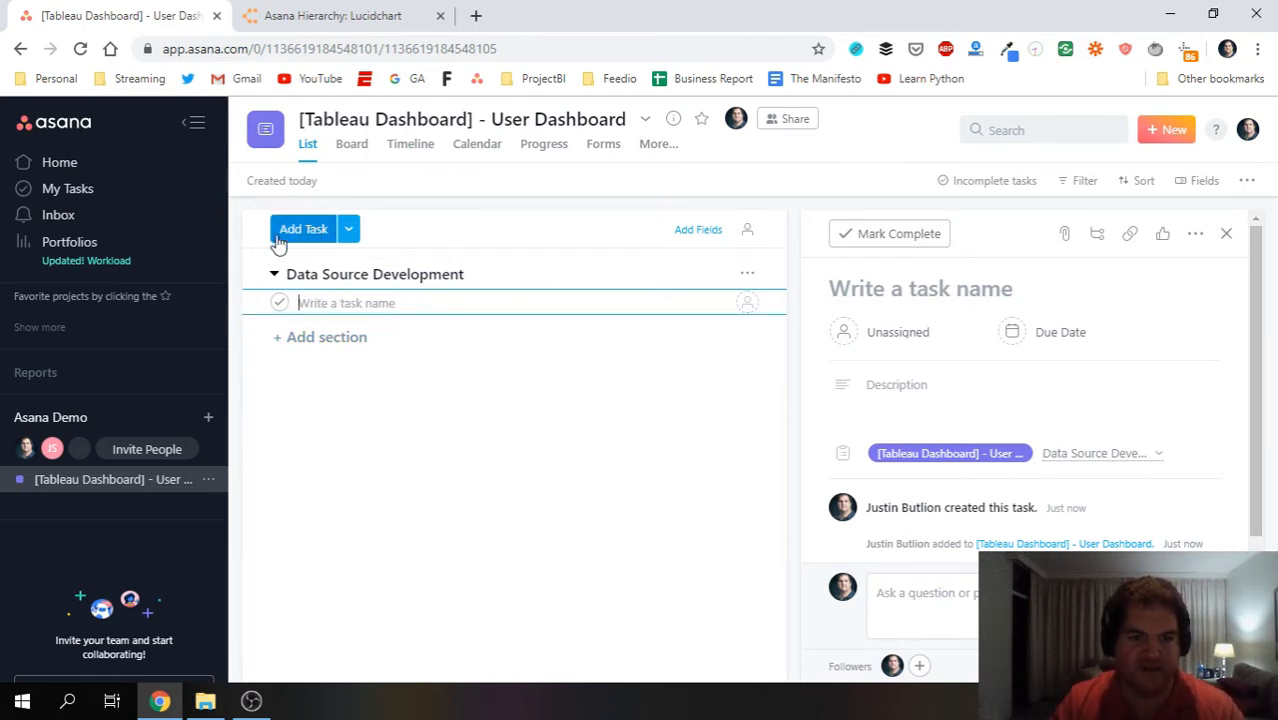
Add two more sections named 'QA' and 'UX'.
click(348, 232)
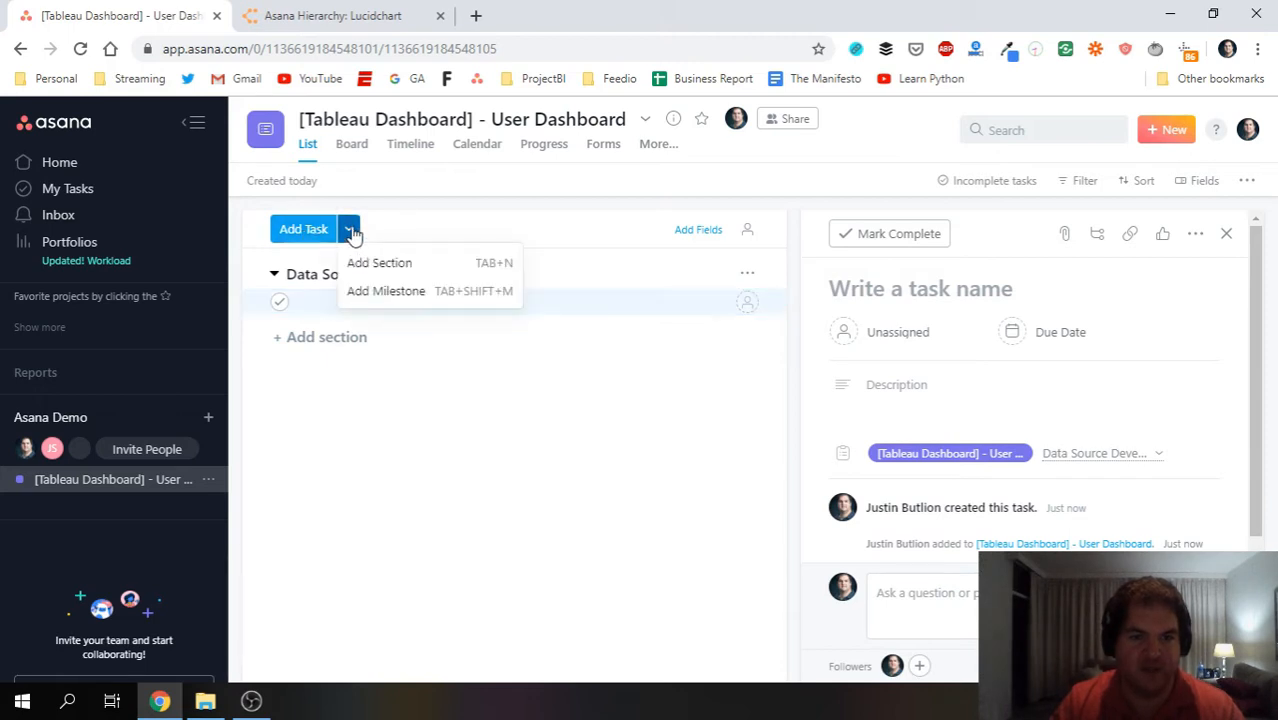
click(431, 227)
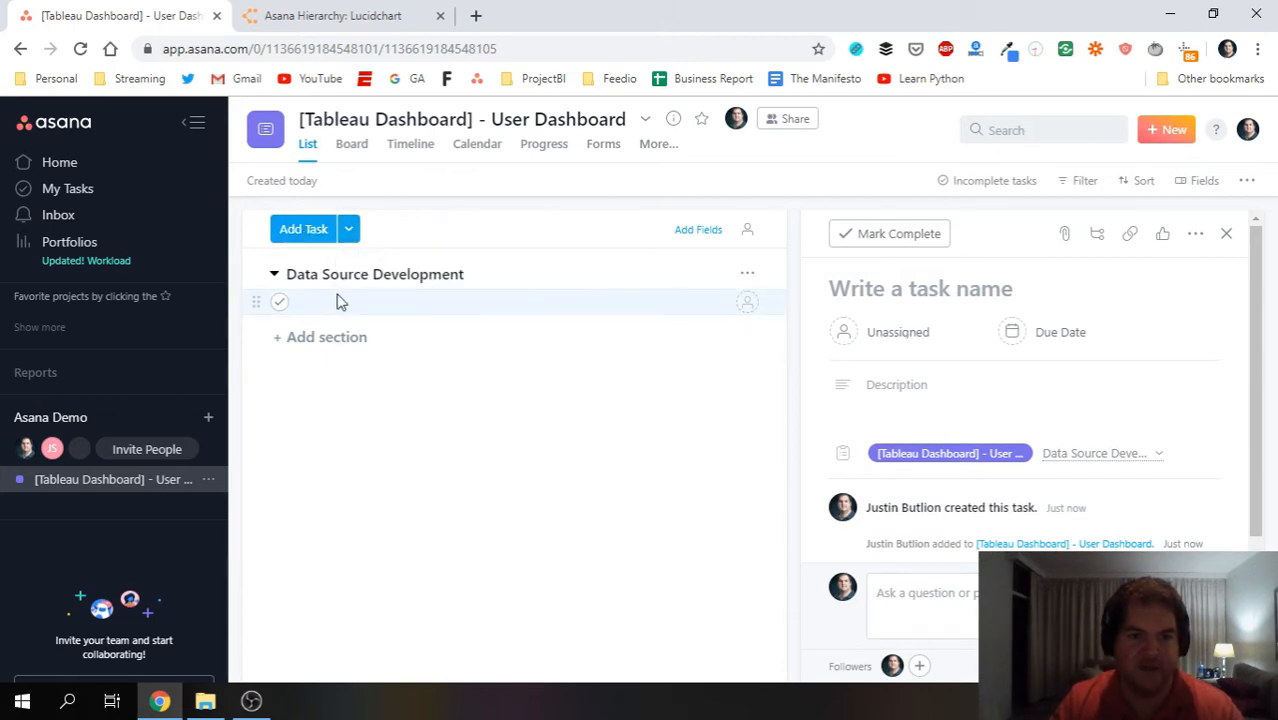
click(330, 340)
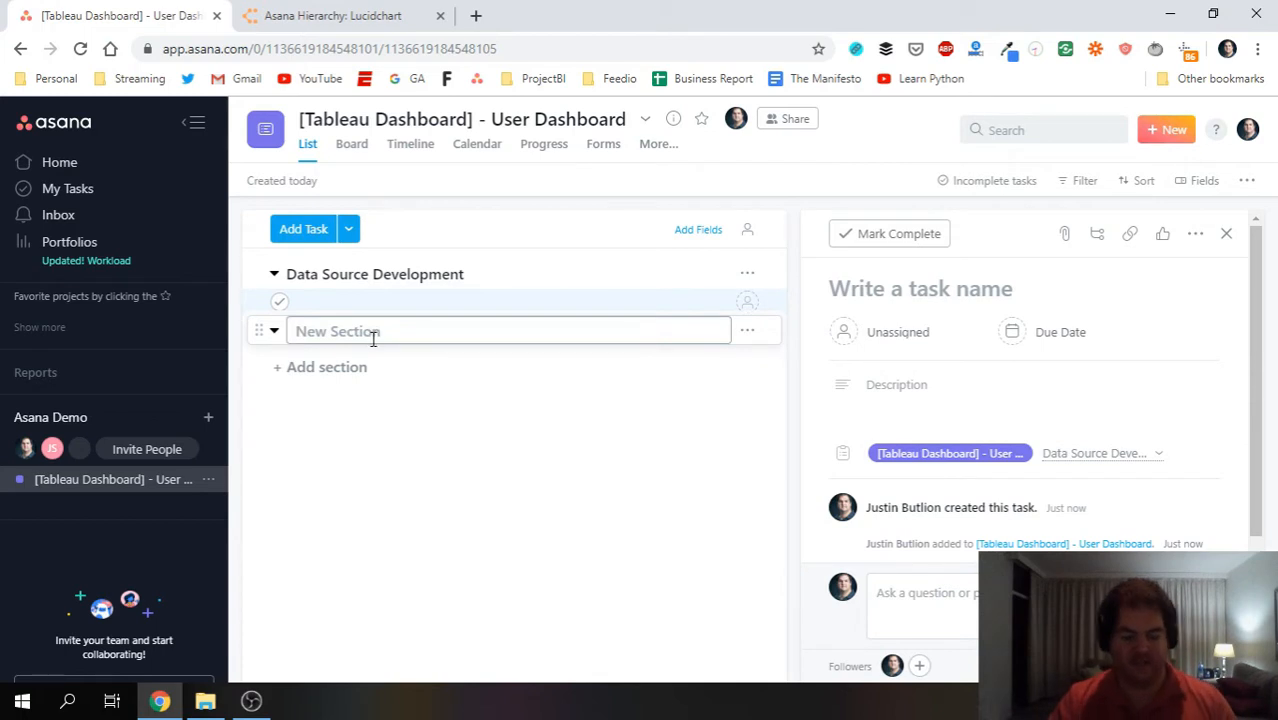
text(QA)
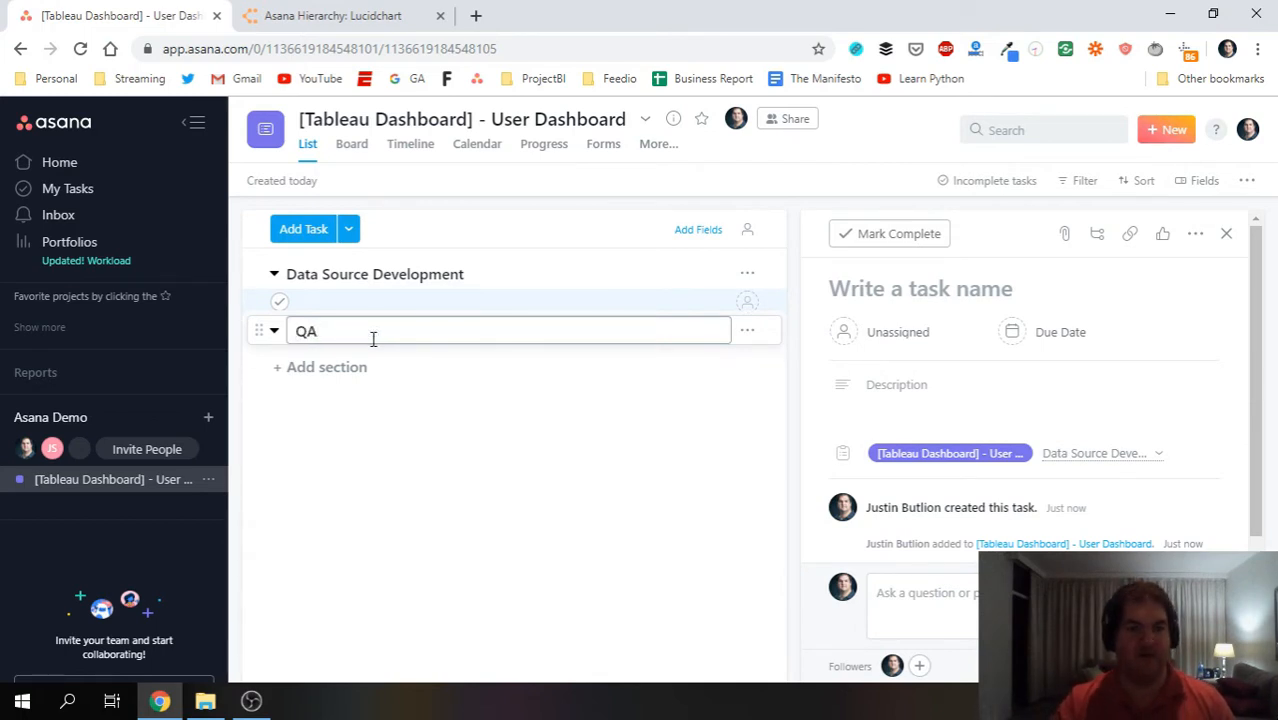
click(318, 369)
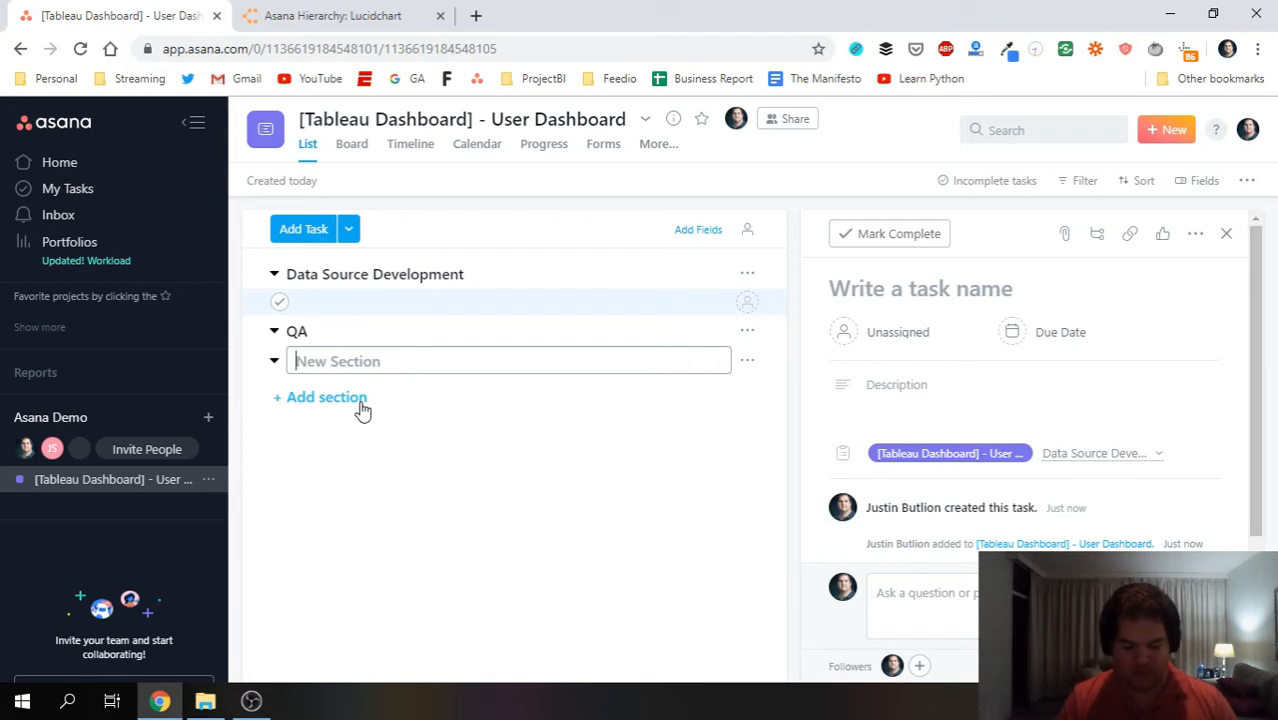
text(UX)
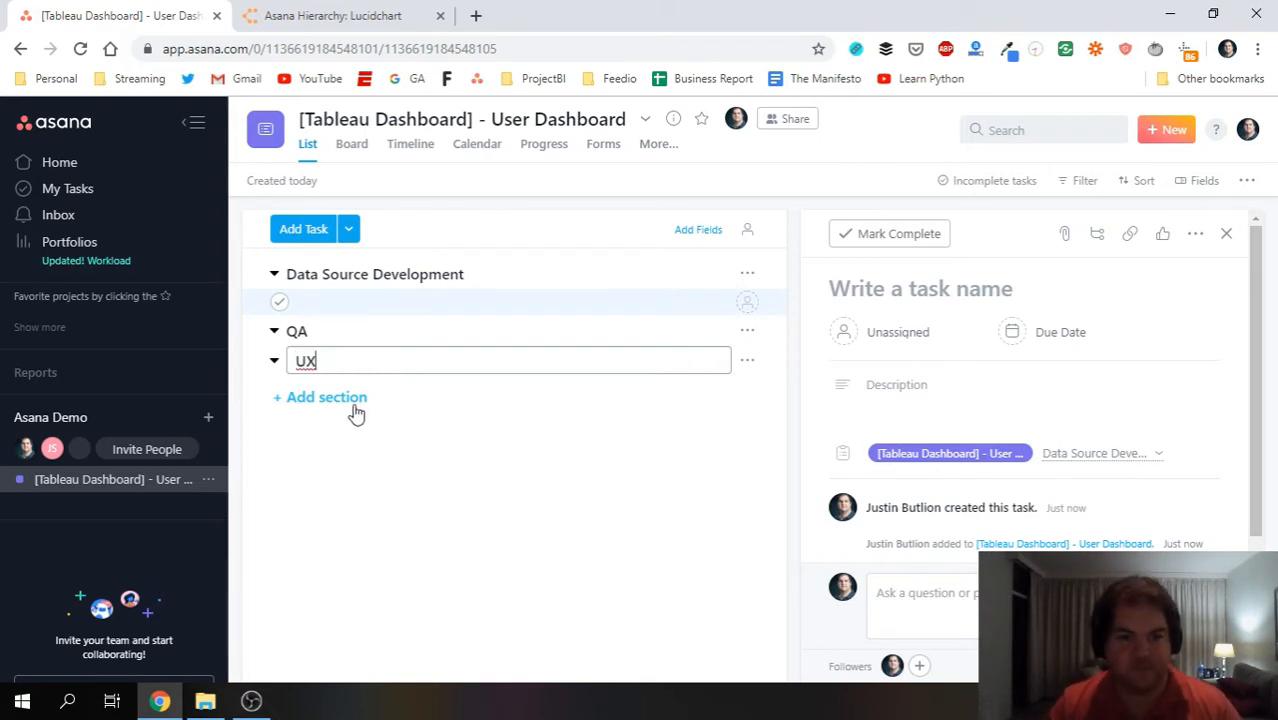
click(345, 301)
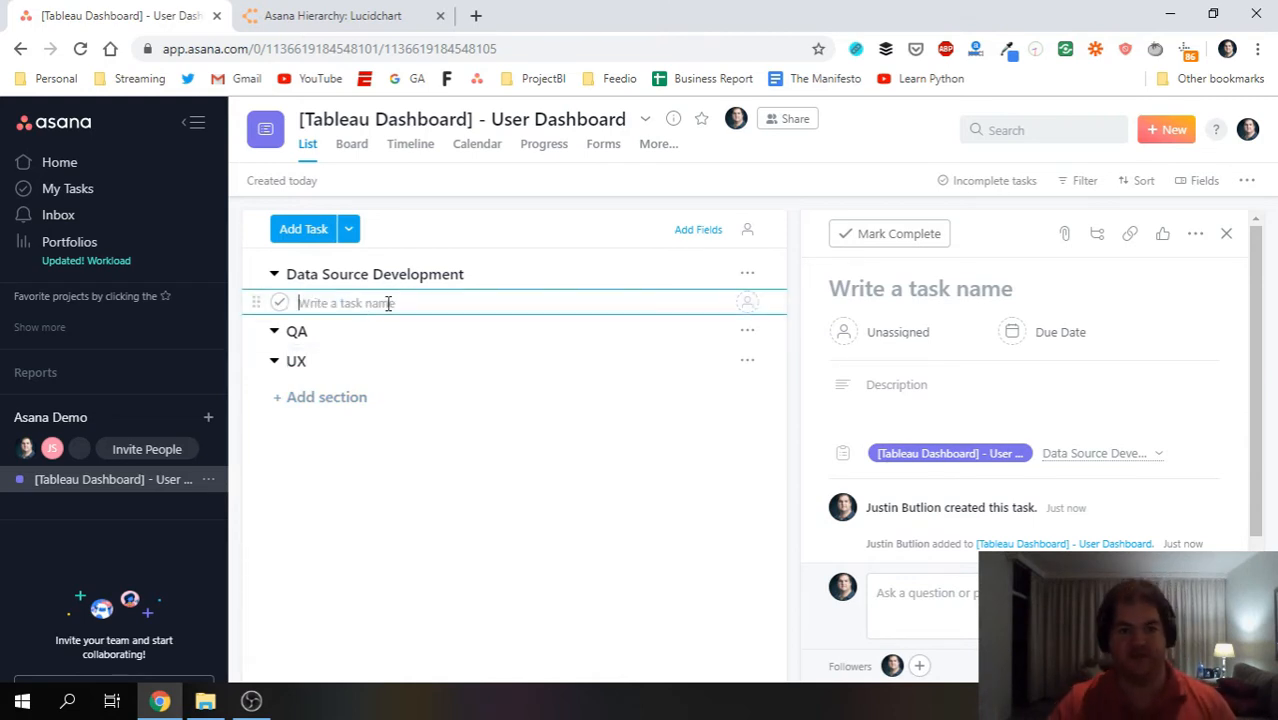
Name the first task 'Develop DS #1: MDS - Users' and add 'Develop DS #2: MDS - User Stats'.
text(Develop )
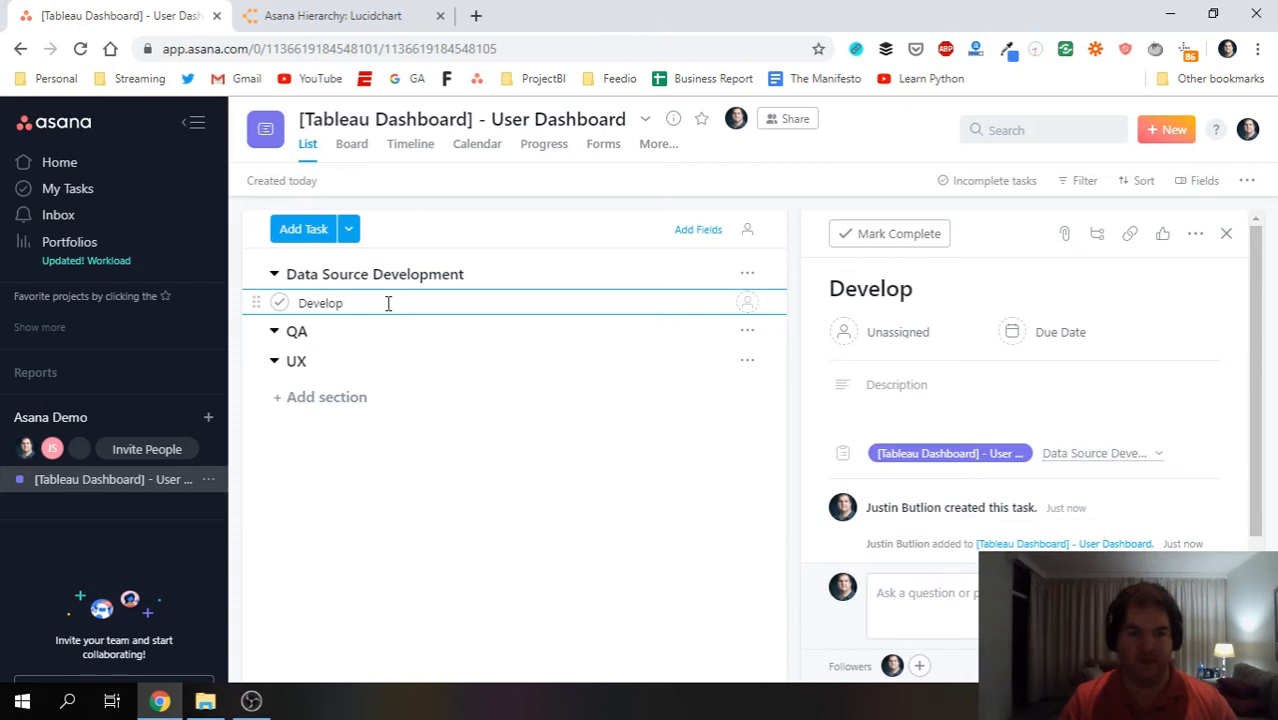
text(DS #1 - Us)
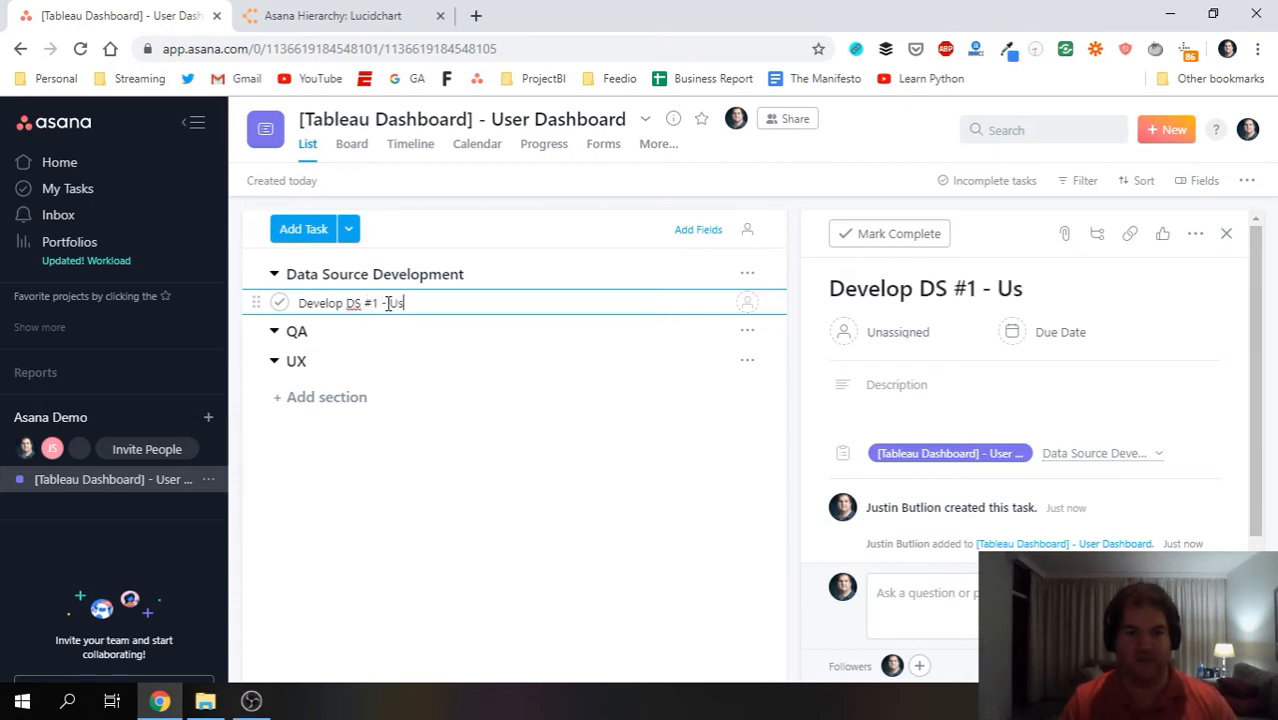
text(e)
key(BackSpace)
key(BackSpace)
key(BackSpace)
text(MDS)
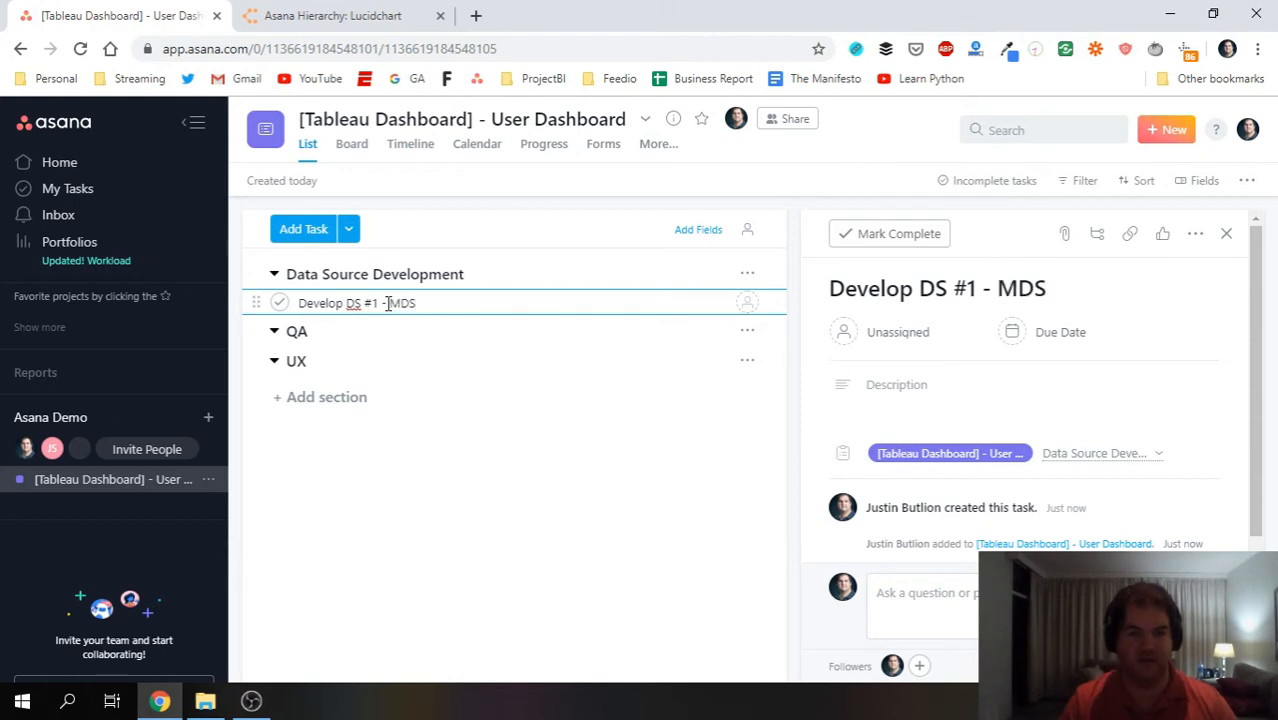
key(BackSpace)
key(BackSpace)
key(BackSpace)
text(: MDS - Users)
key(Return)
text(Develop DS #2: M)
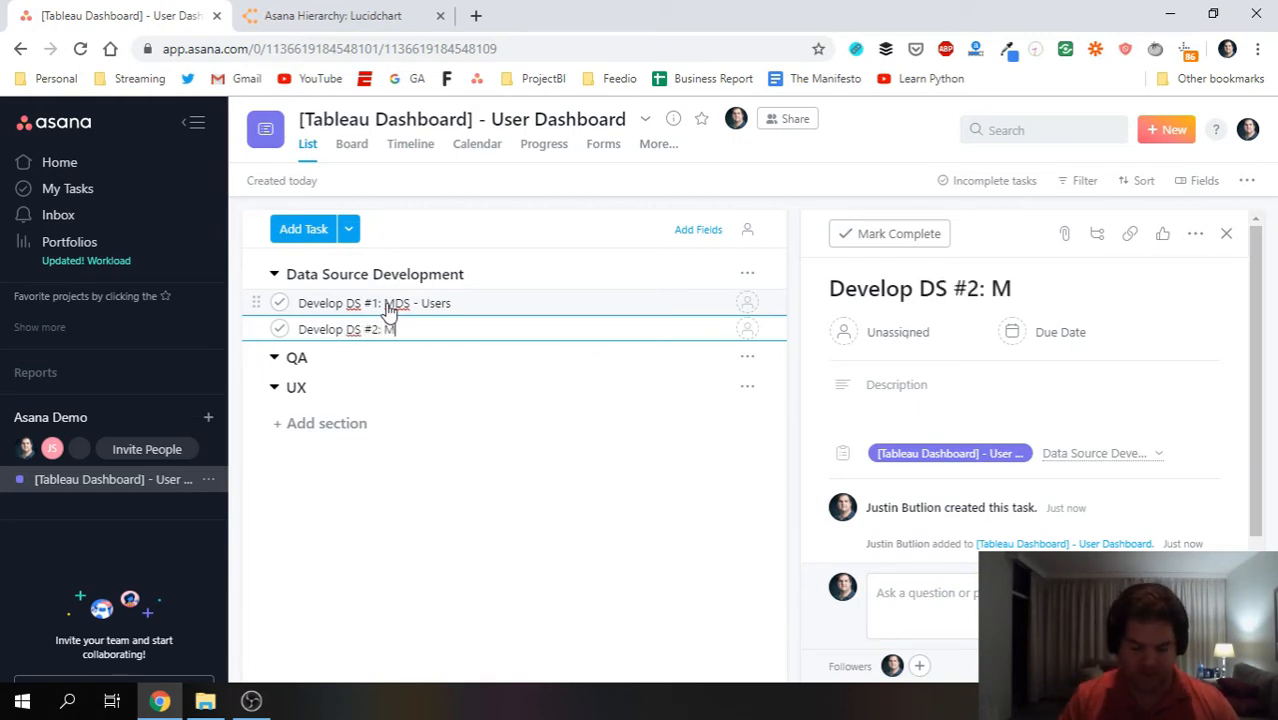
text(DS - )
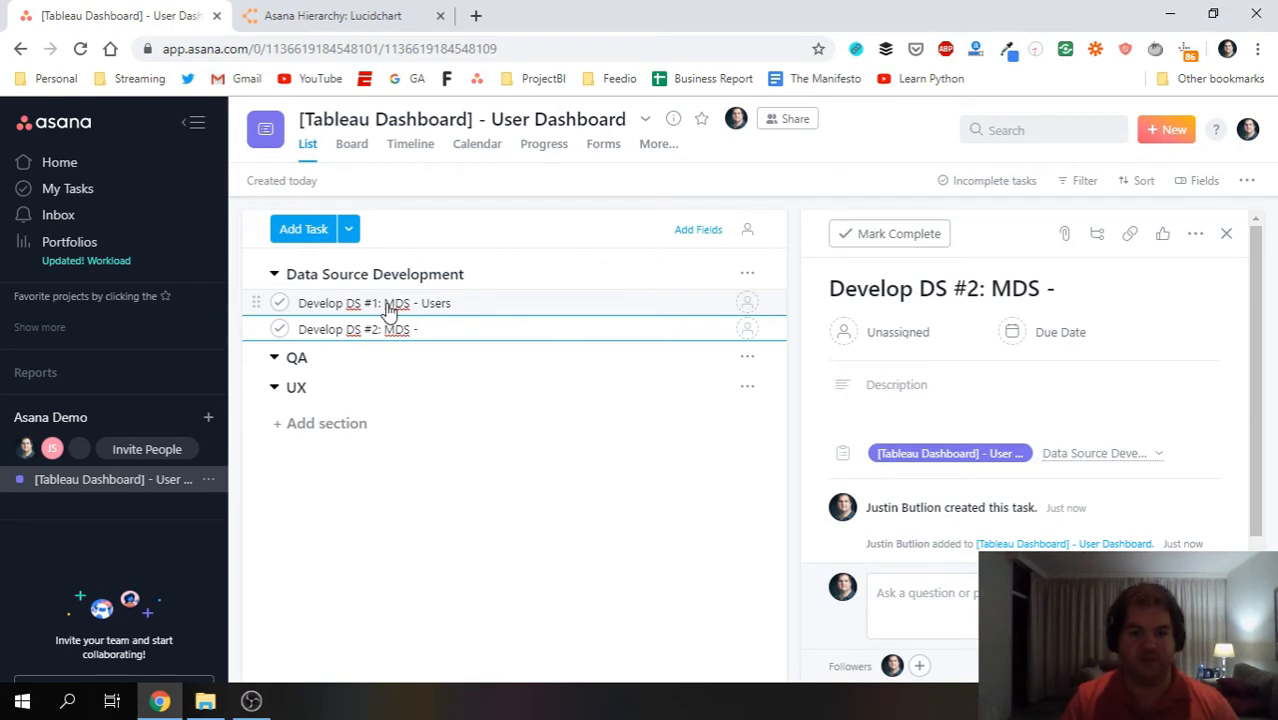
text(User Stats)
Add QA Session #1 (After 3 widgets), #2 (After 6 widgets) and #3 (end of construction) under QA.
click(378, 360)
key(Return)
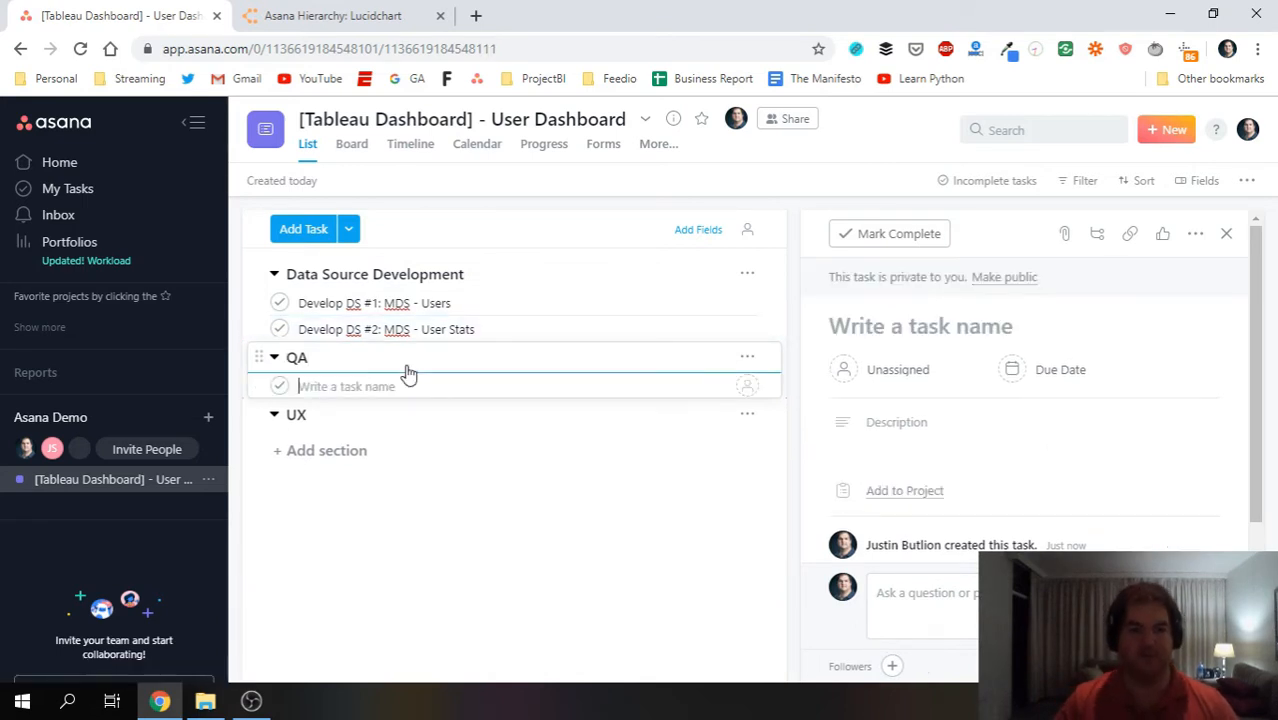
text(QA session)
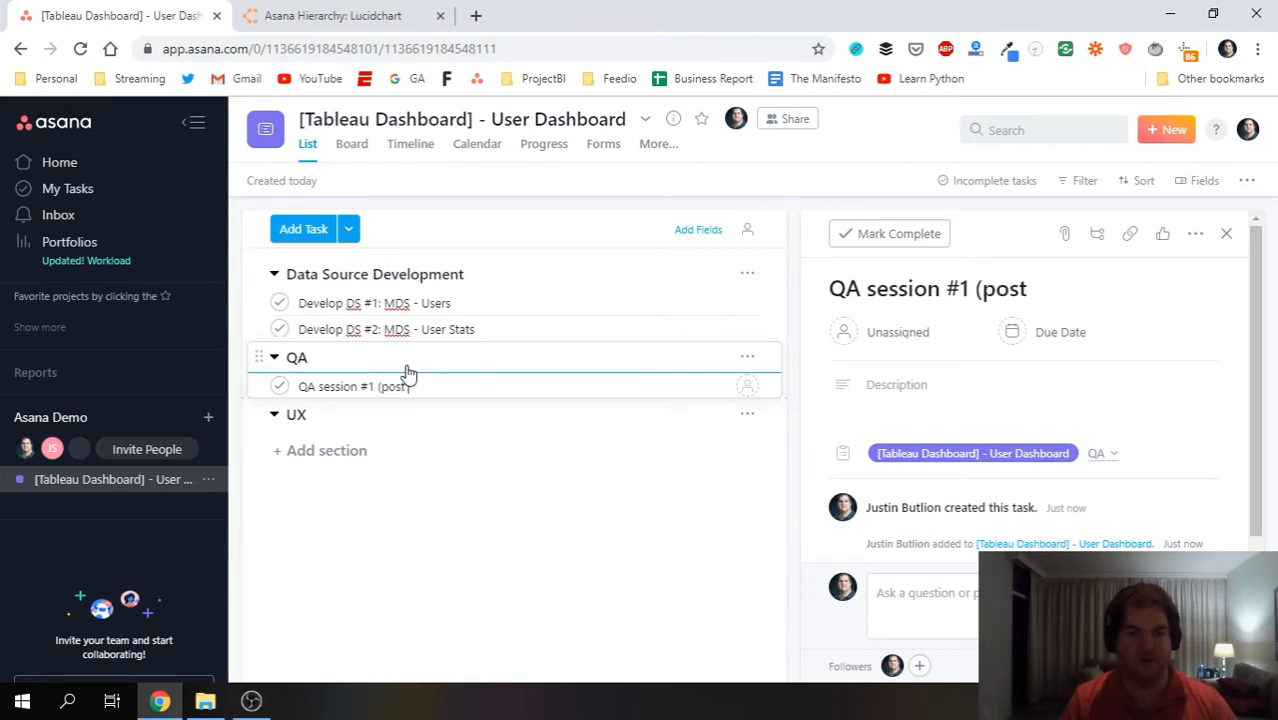
text(#1 (po)
key(BackSpace)
key(BackSpace)
text(After)
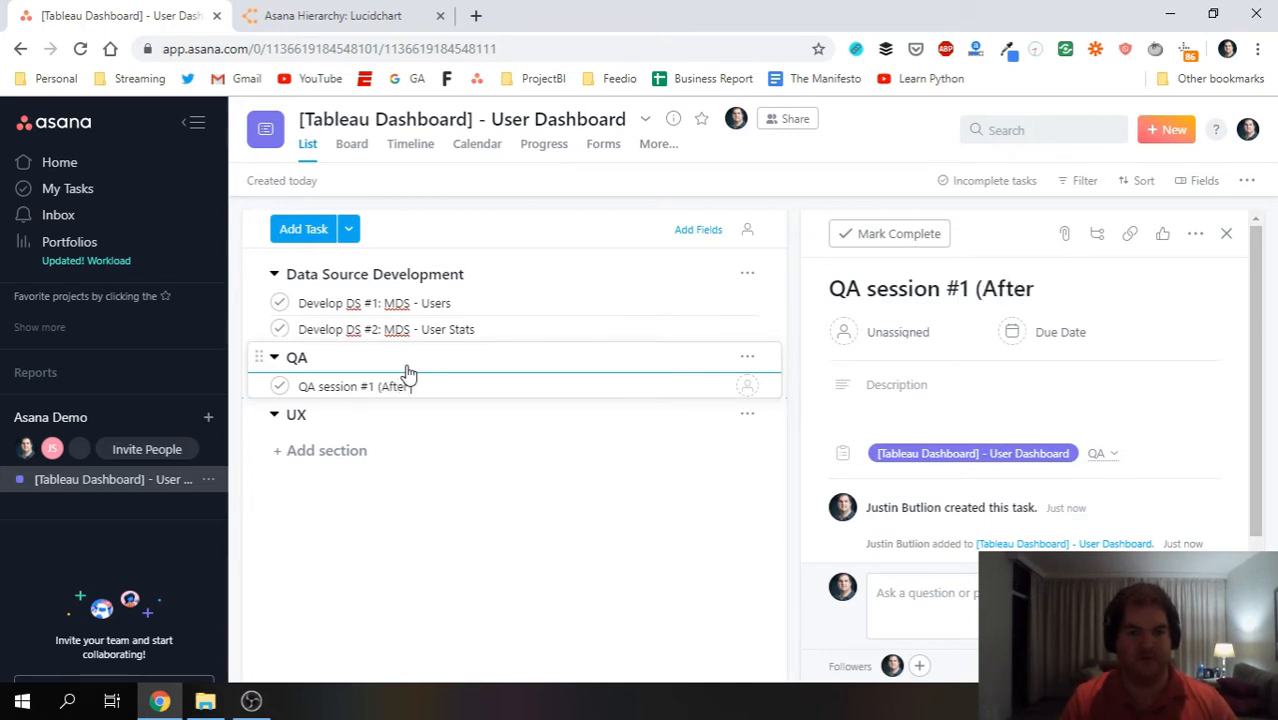
text( 3 widgets))
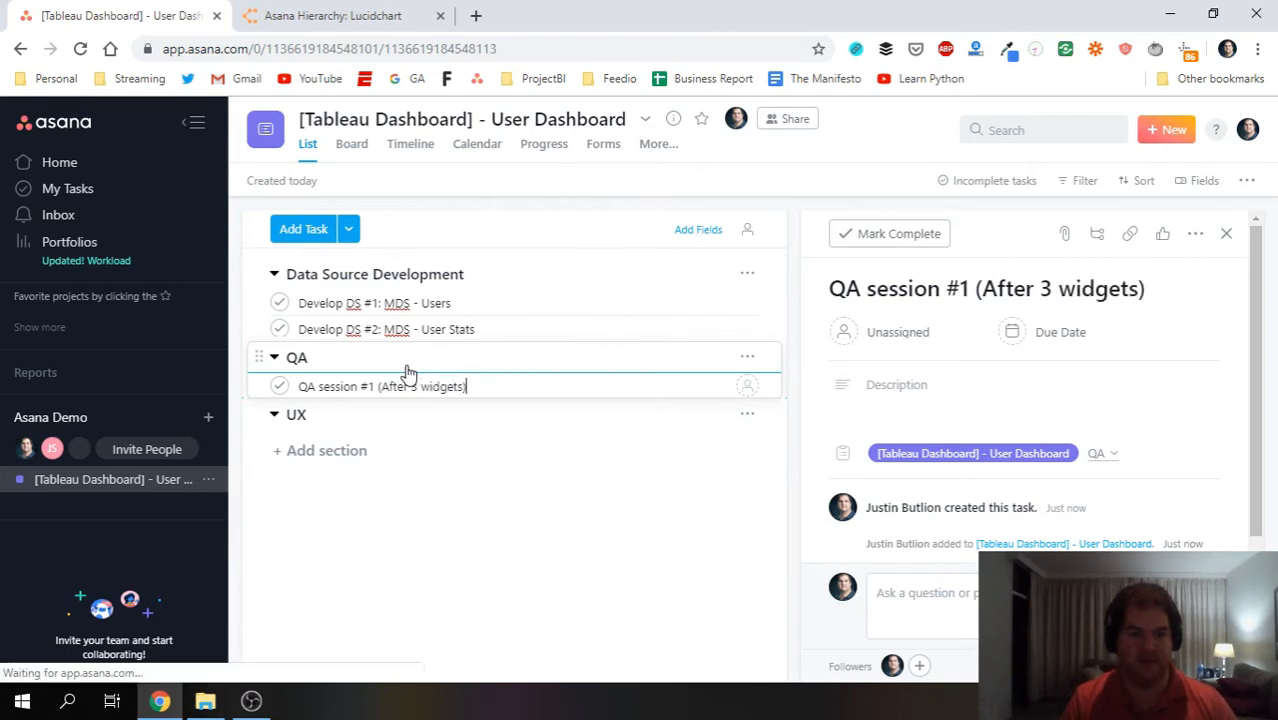
key(Return)
text(QA Session)
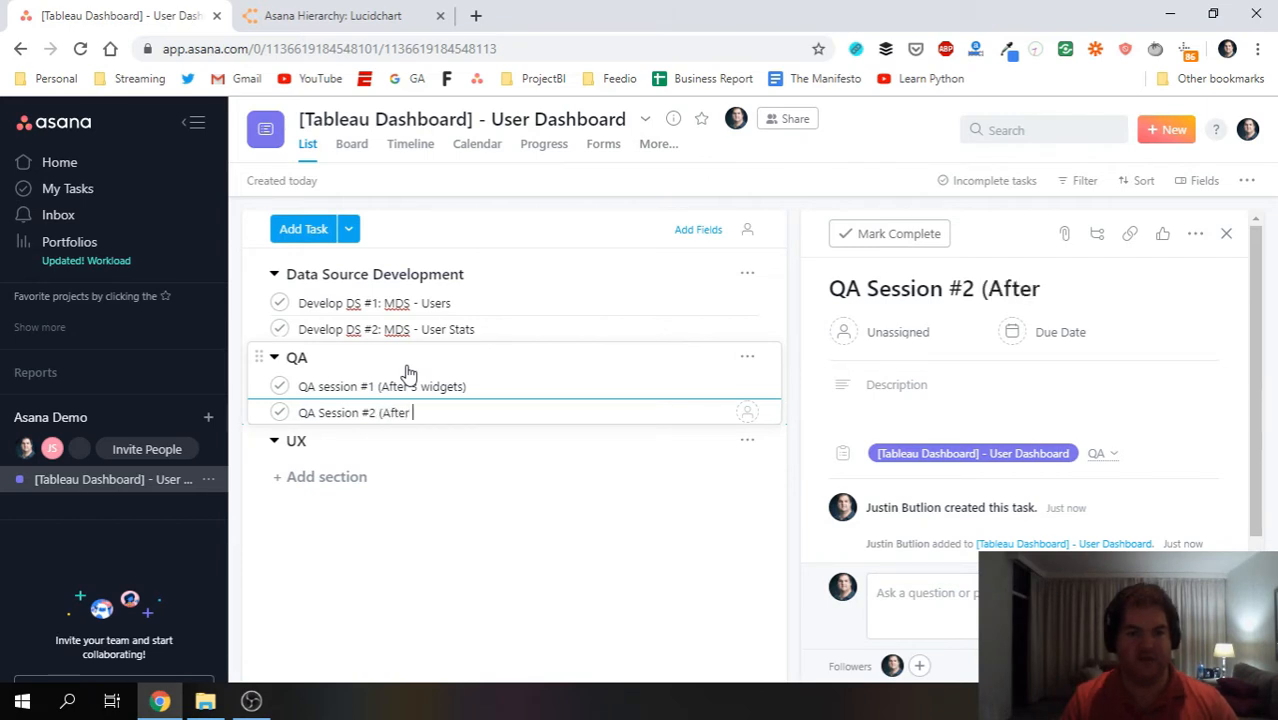
text(#2 (After 6 widgets)
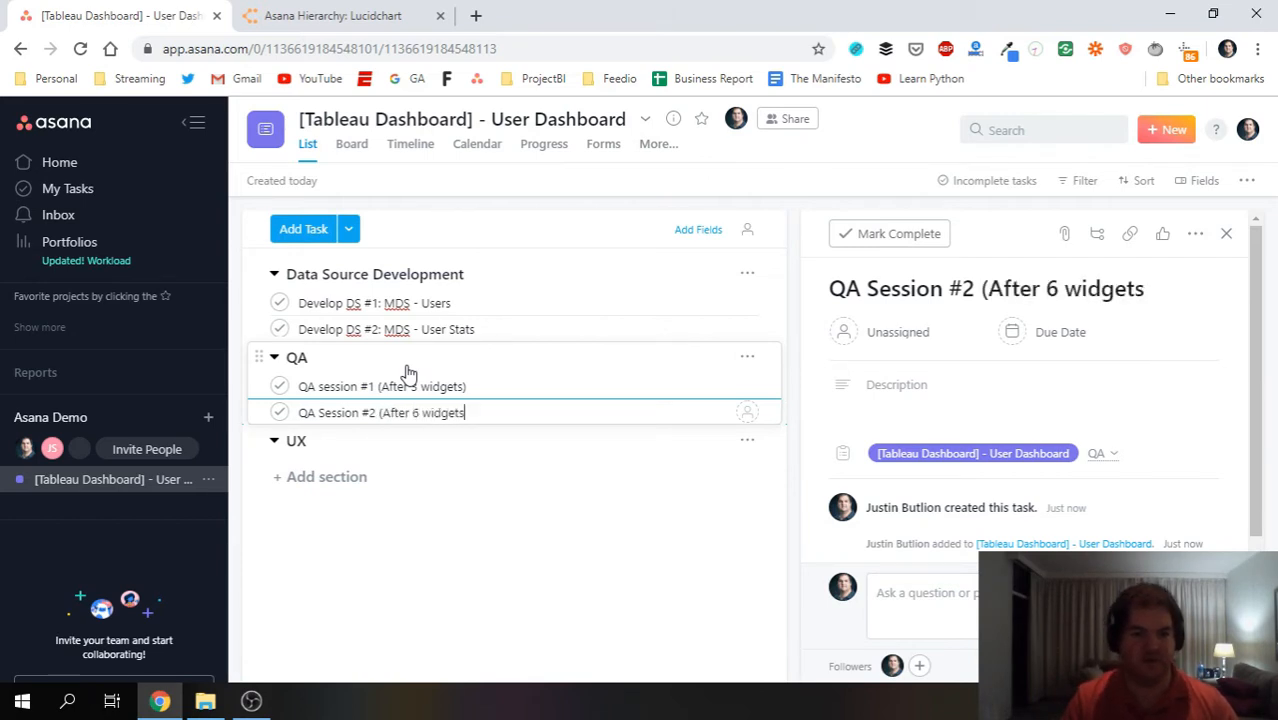
key(Return)
text(QA S)
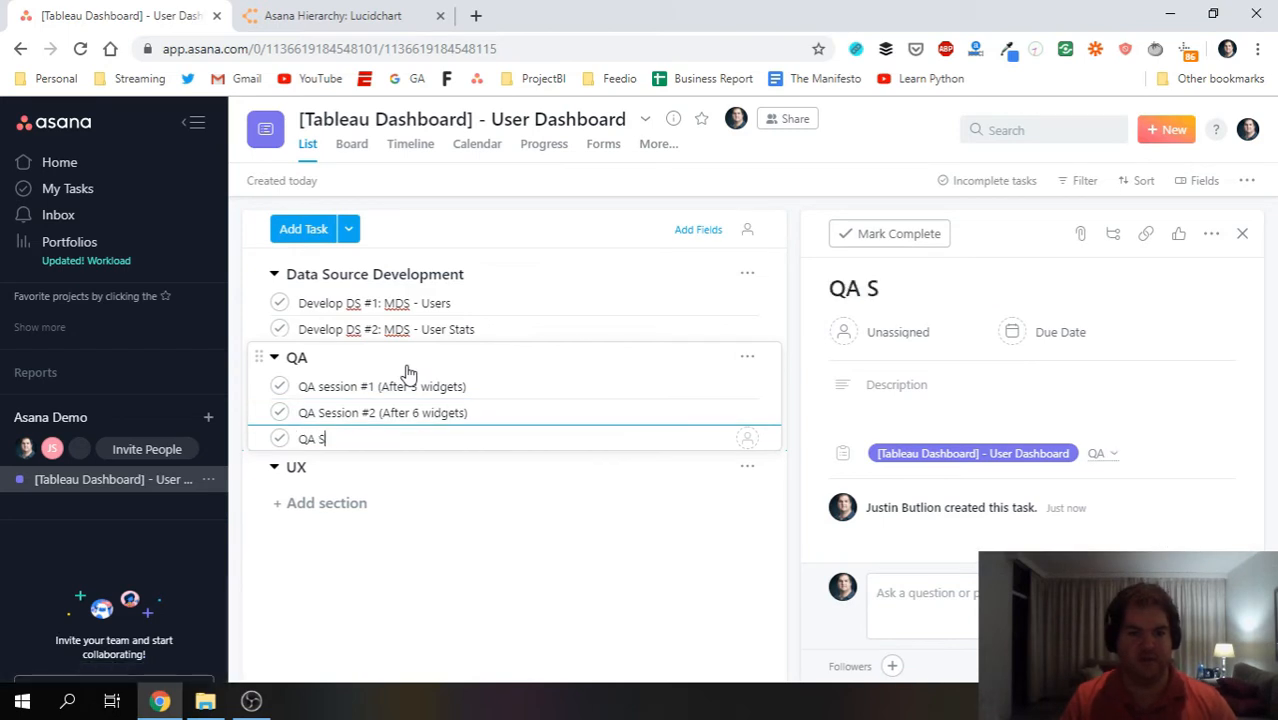
text(ession )
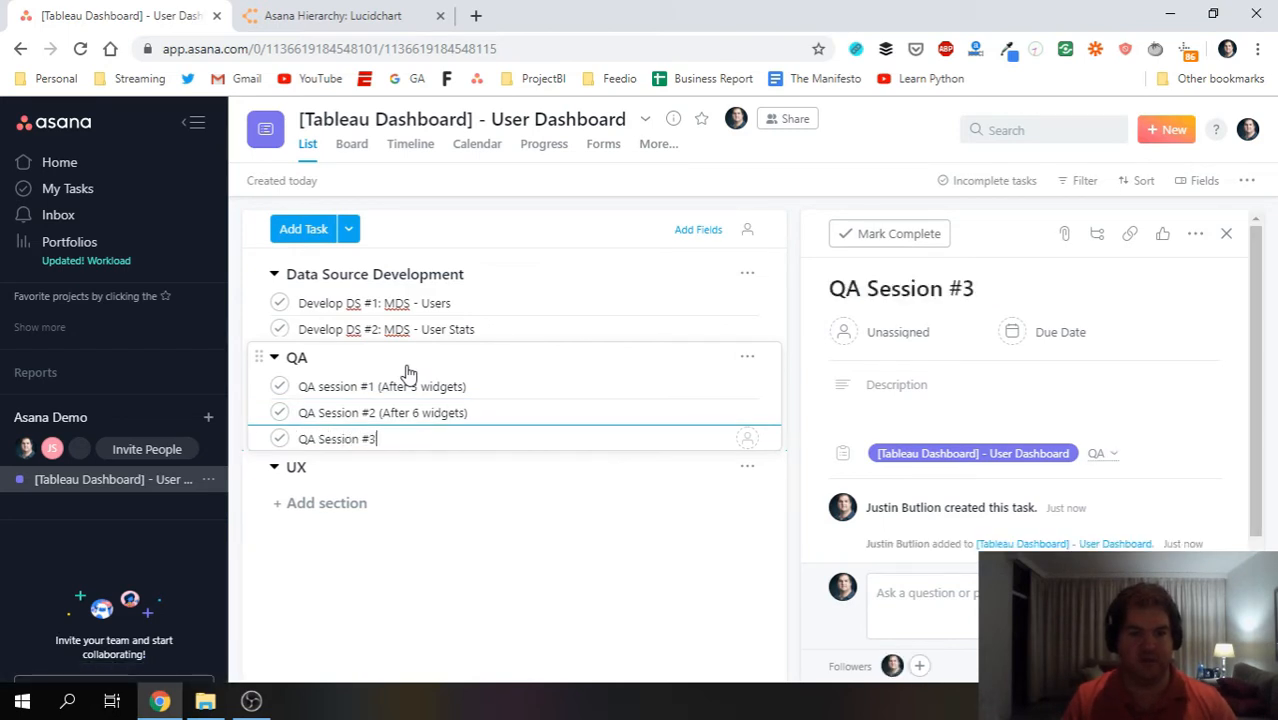
text(#3 (end of constructu)
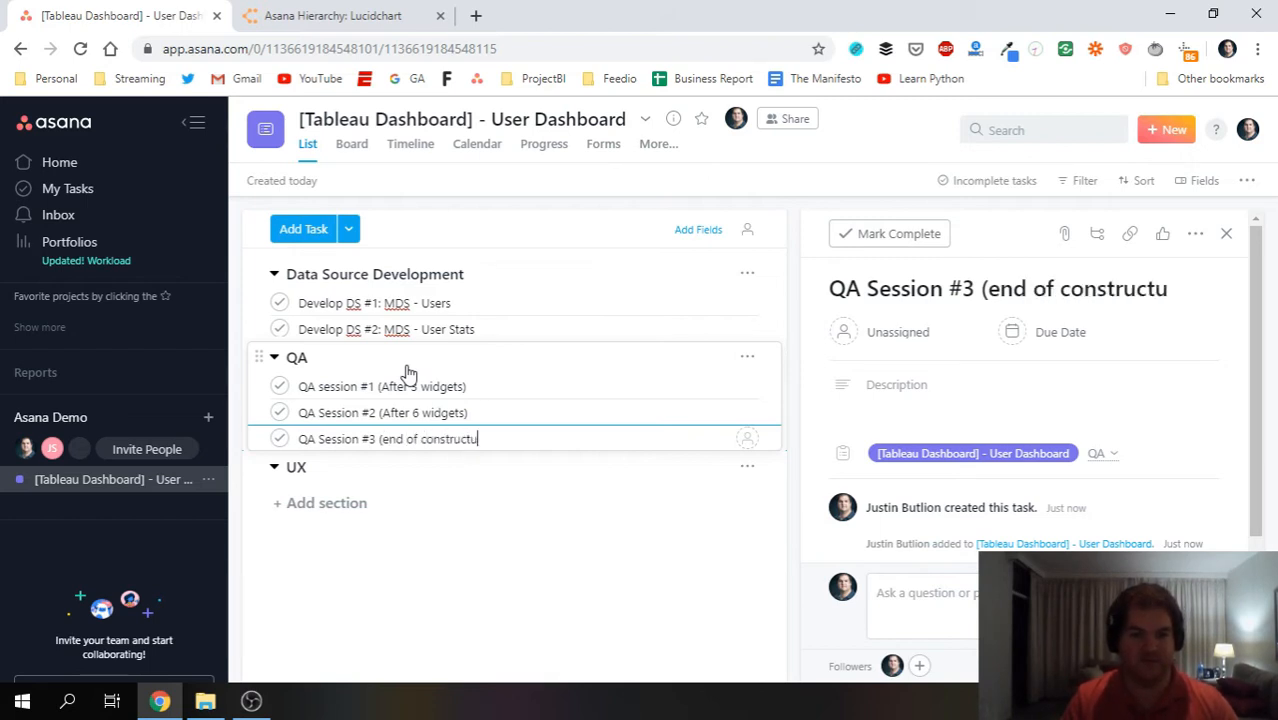
text(ion)
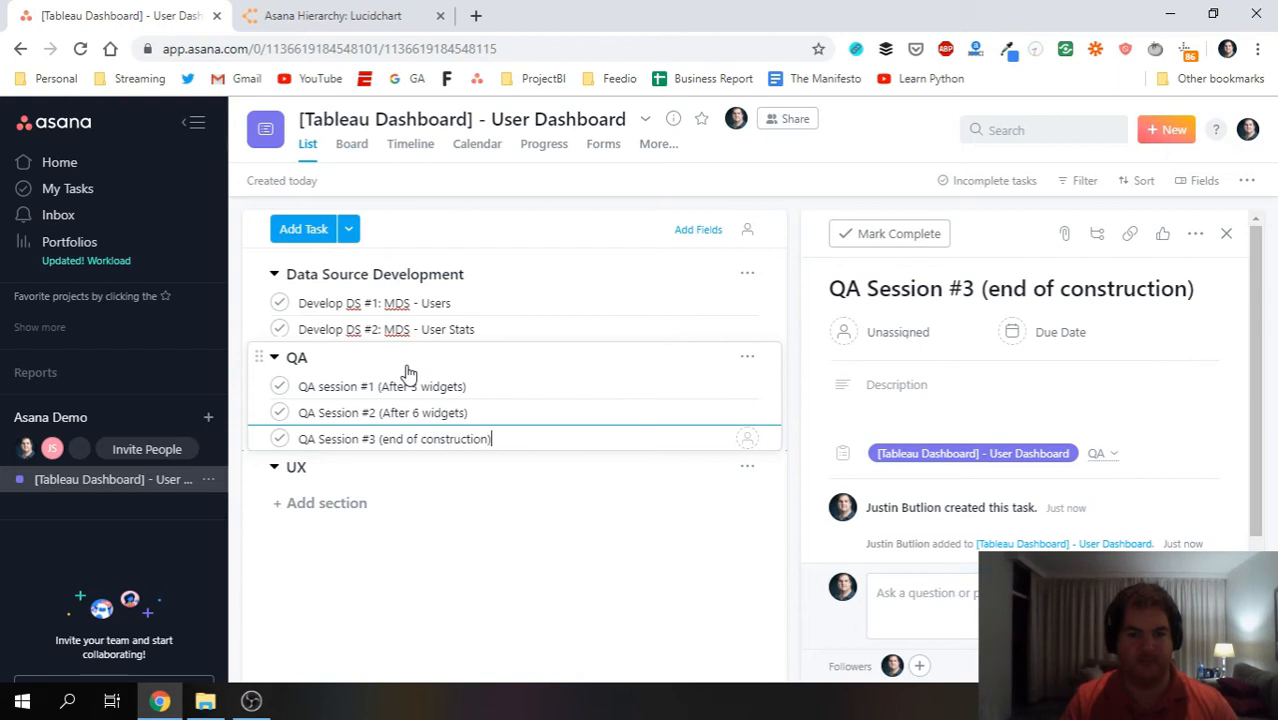
text())
click(399, 466)
Add UX tasks for getting the color scheme template from a colleague and 'Get feedback on layout of summary section'.
key(Return)
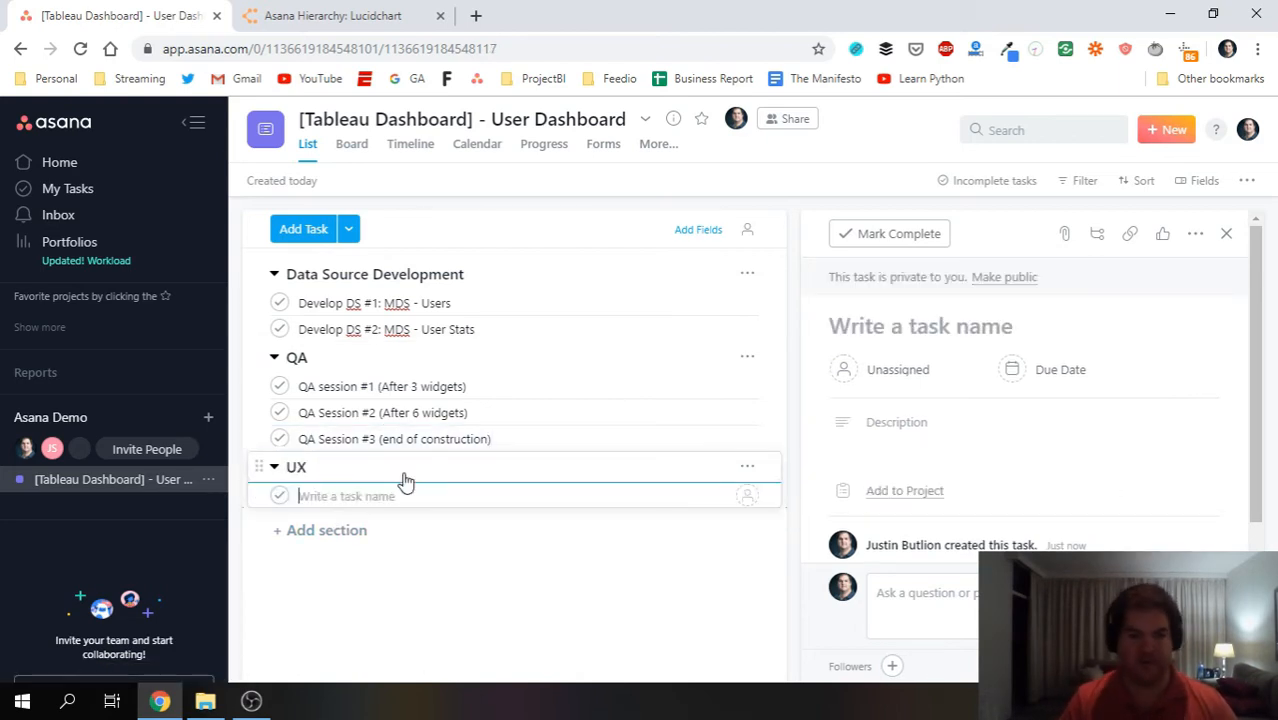
text(GTet)
text( color scheme)
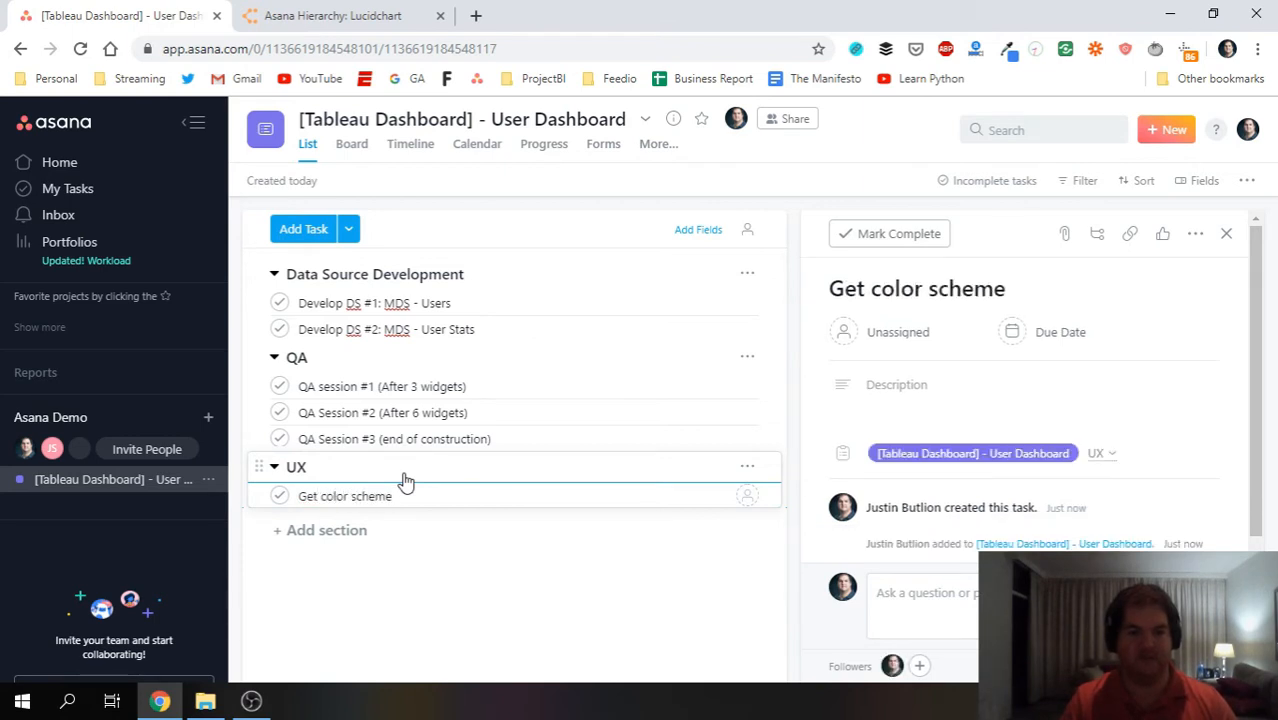
key(BackSpace)
key(BackSpace)
key(BackSpace)
key(BackSpace)
key(BackSpace)
key(BackSpace)
text(template from )
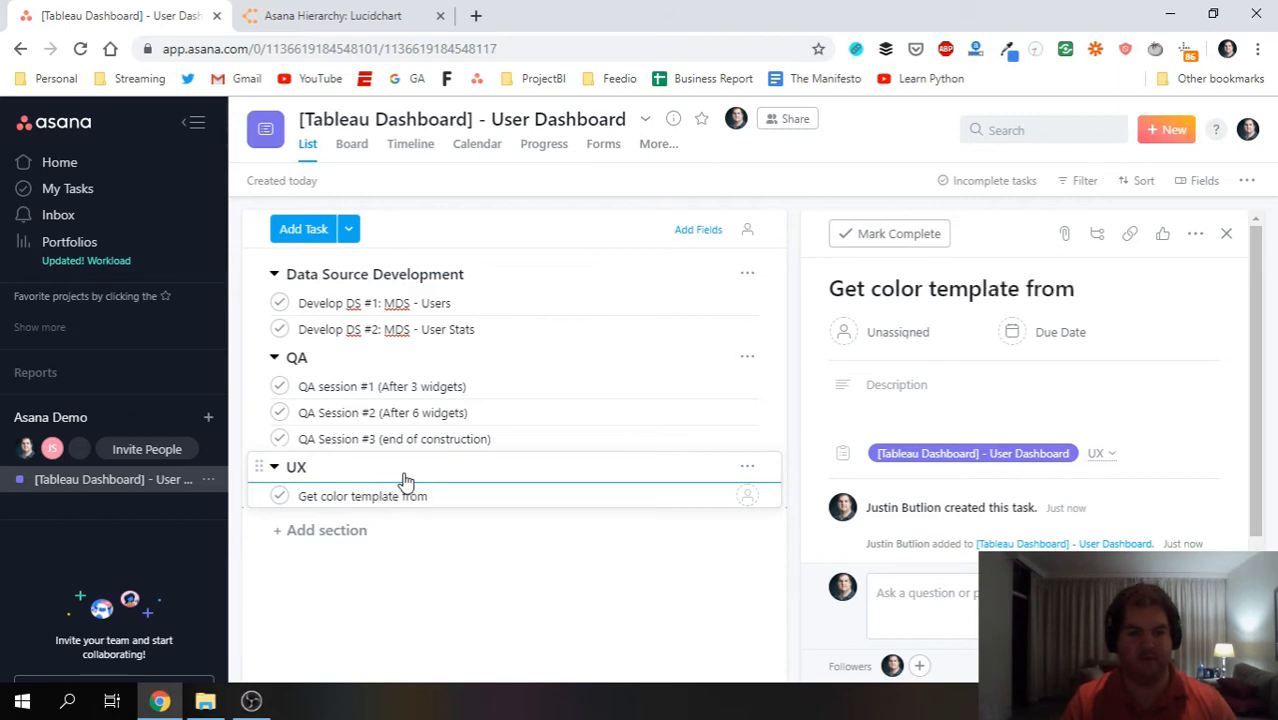
text(cl)
key(BackSpace)
key(BackSpace)
text(Jo)
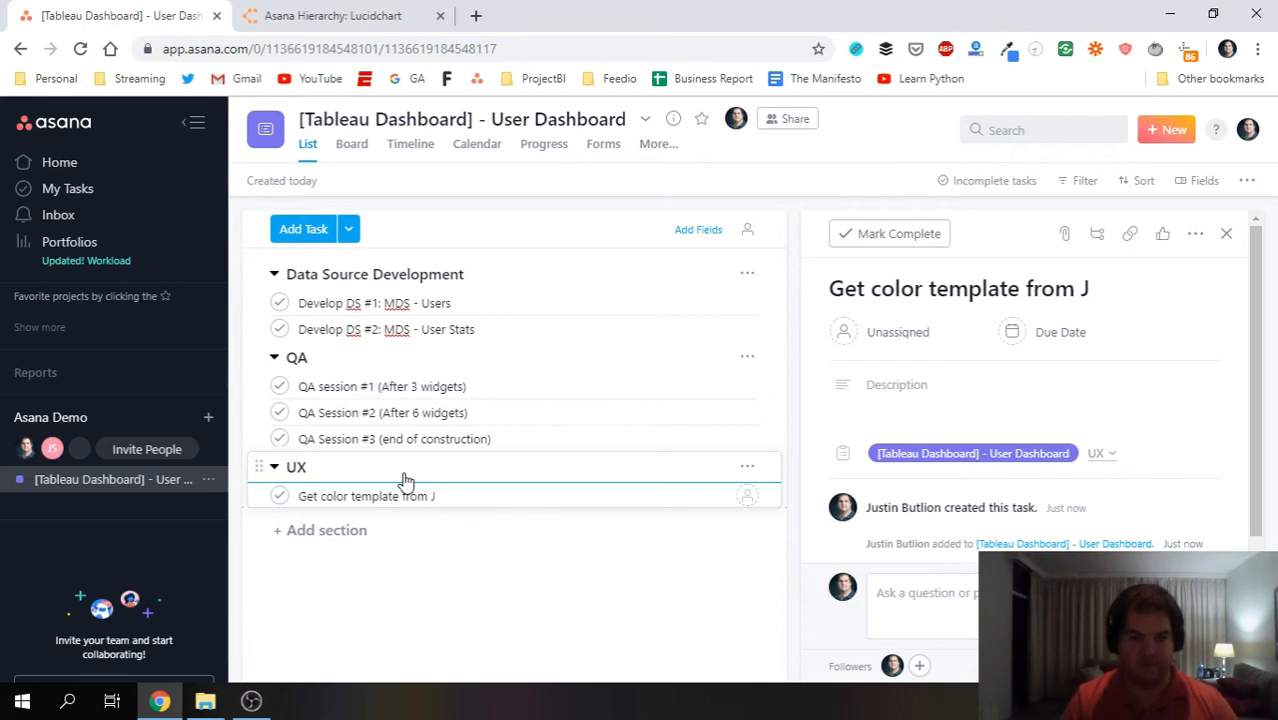
text(Jessica)
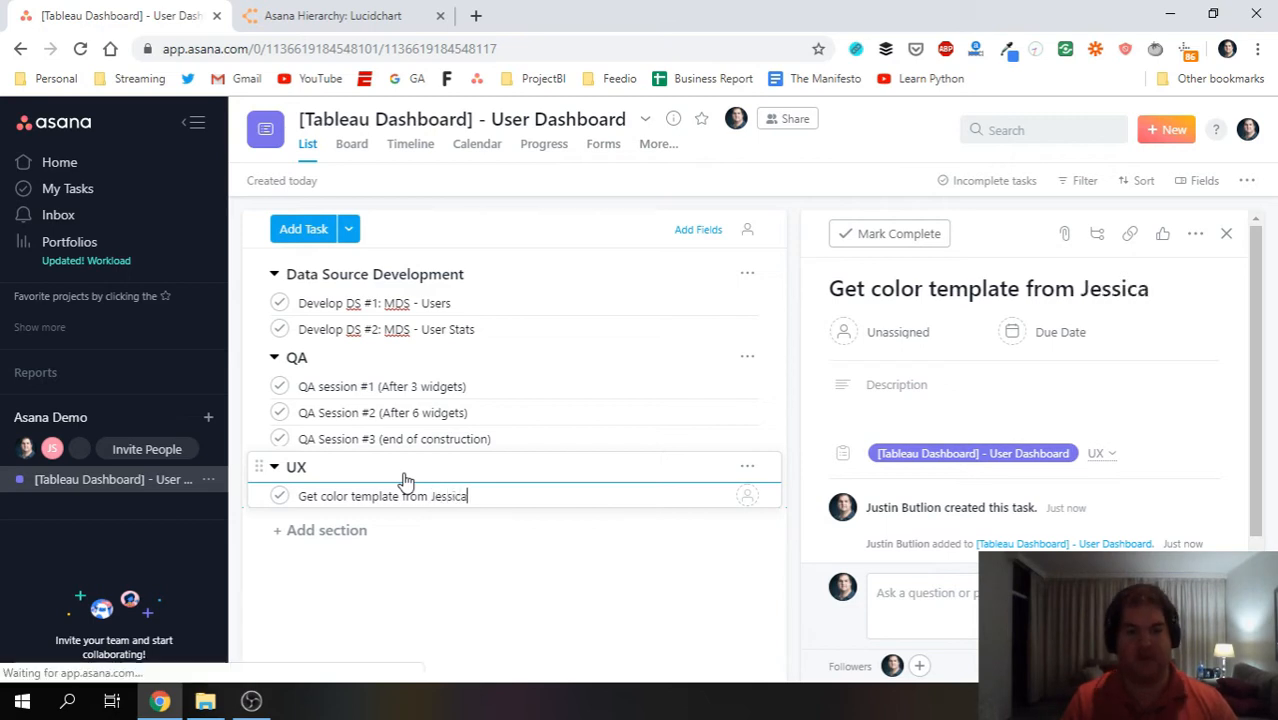
key(Return)
text(Get )
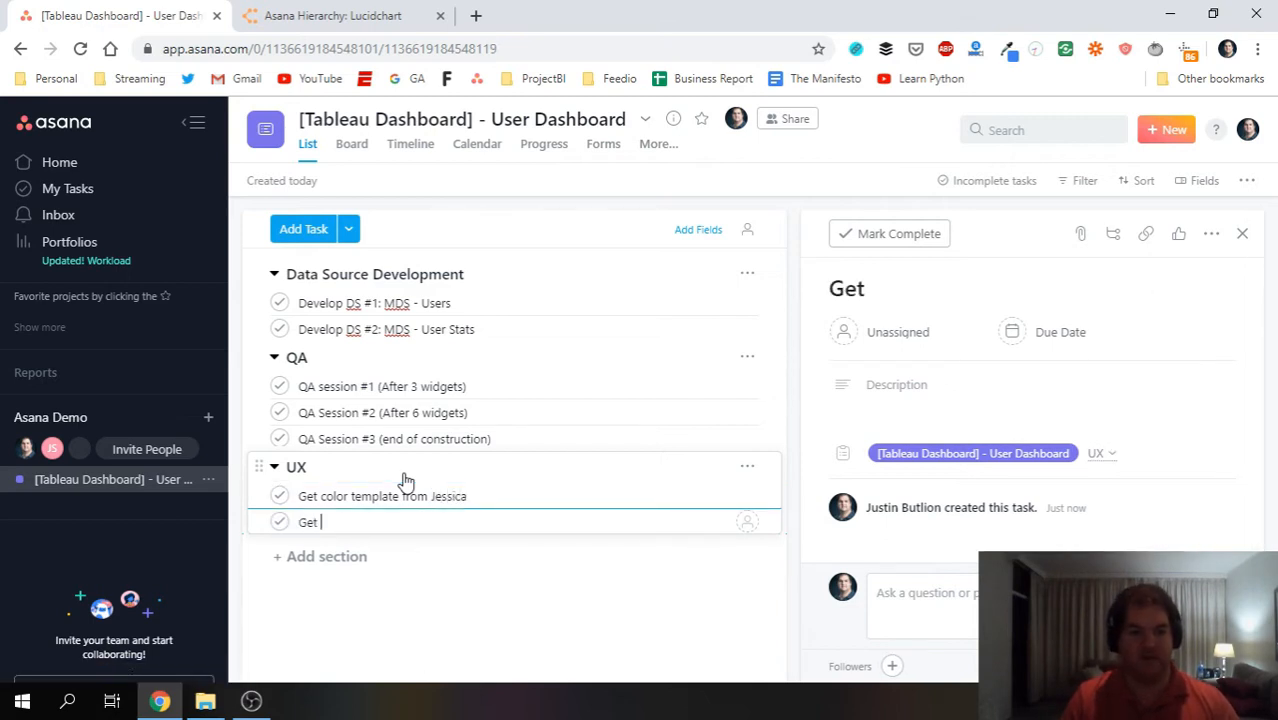
text(feedback on layout of summary section)
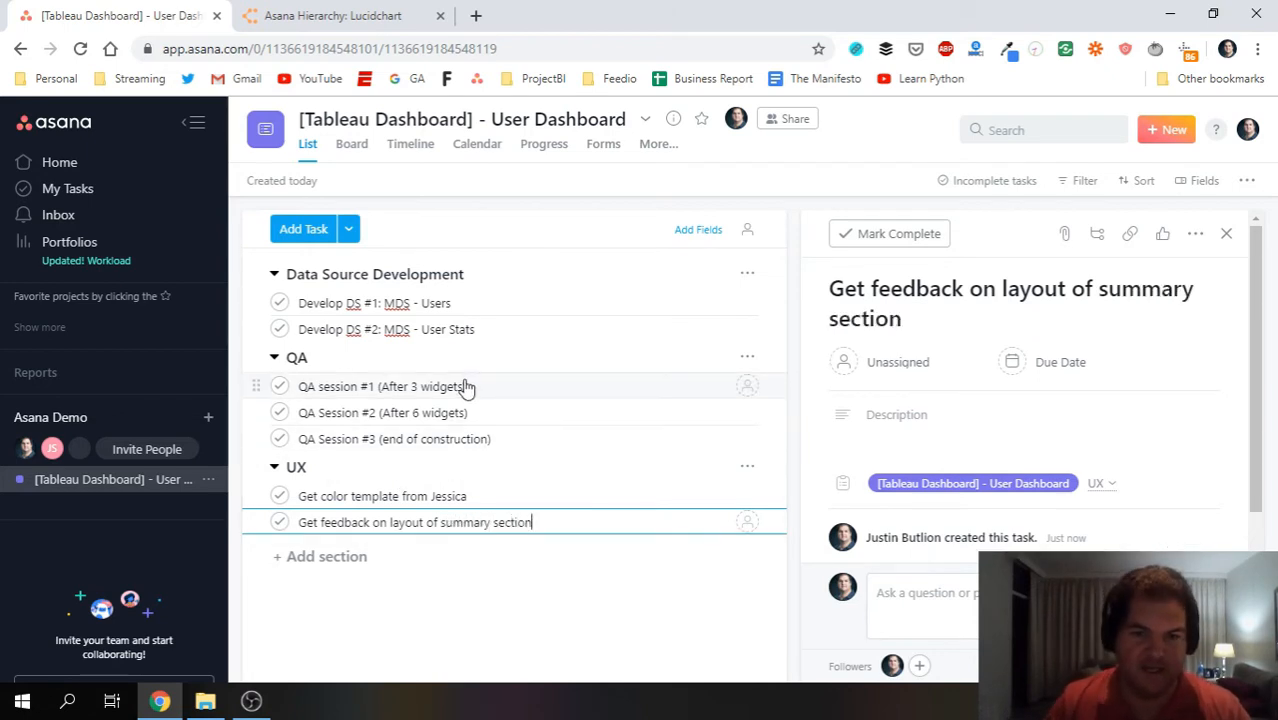
Collapse and re-expand the Data Source Development and QA sections.
click(272, 278)
click(272, 278)
click(274, 360)
click(275, 361)
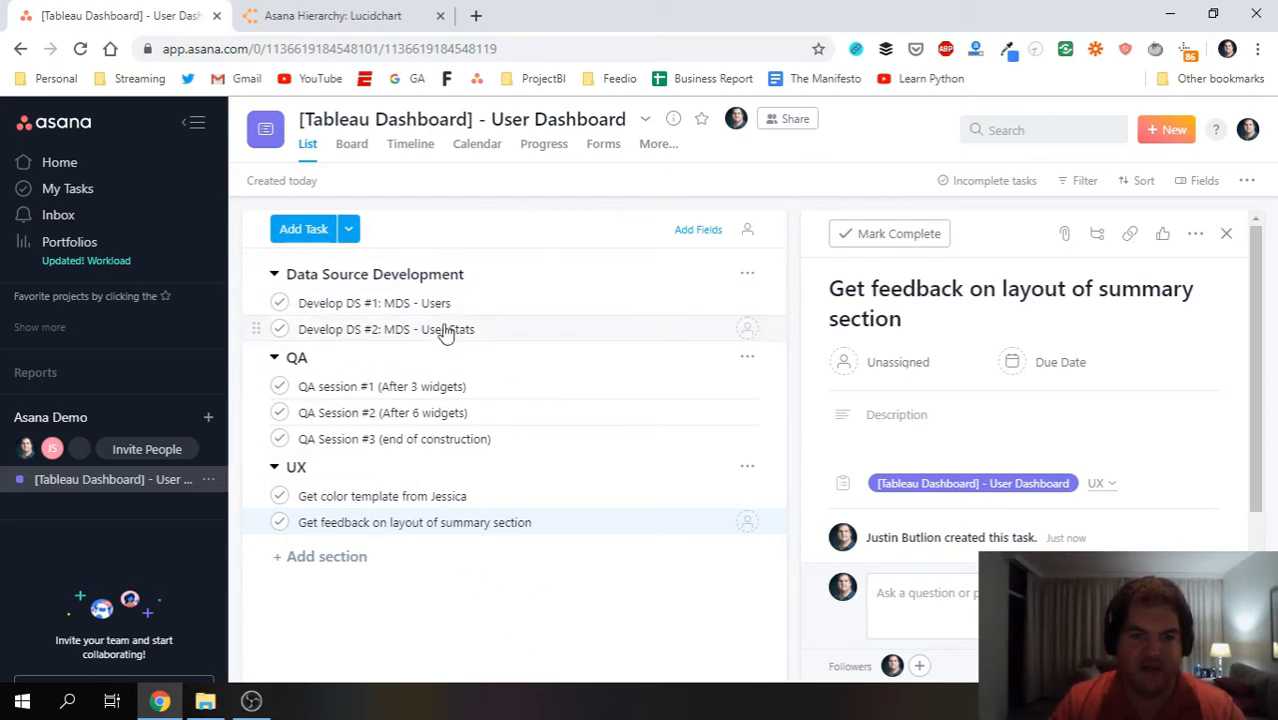
Assign Develop DS #1 and Develop DS #2 to yourself.
click(345, 303)
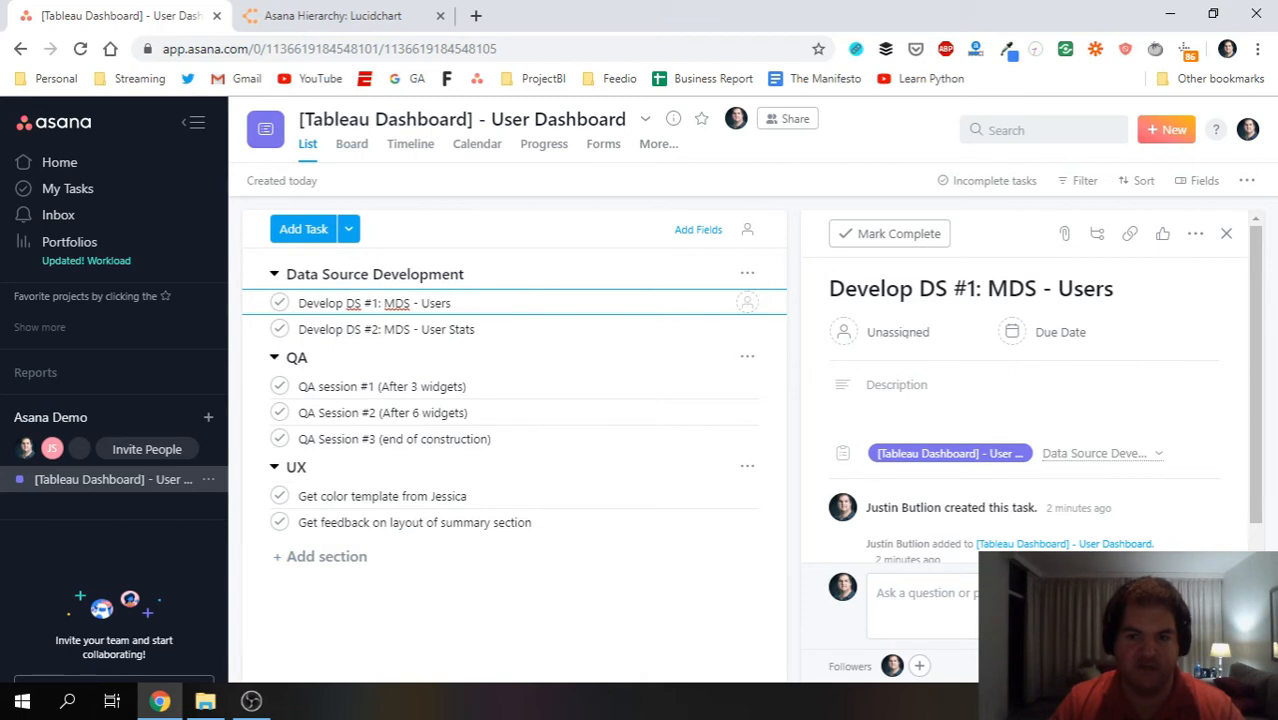
click(895, 333)
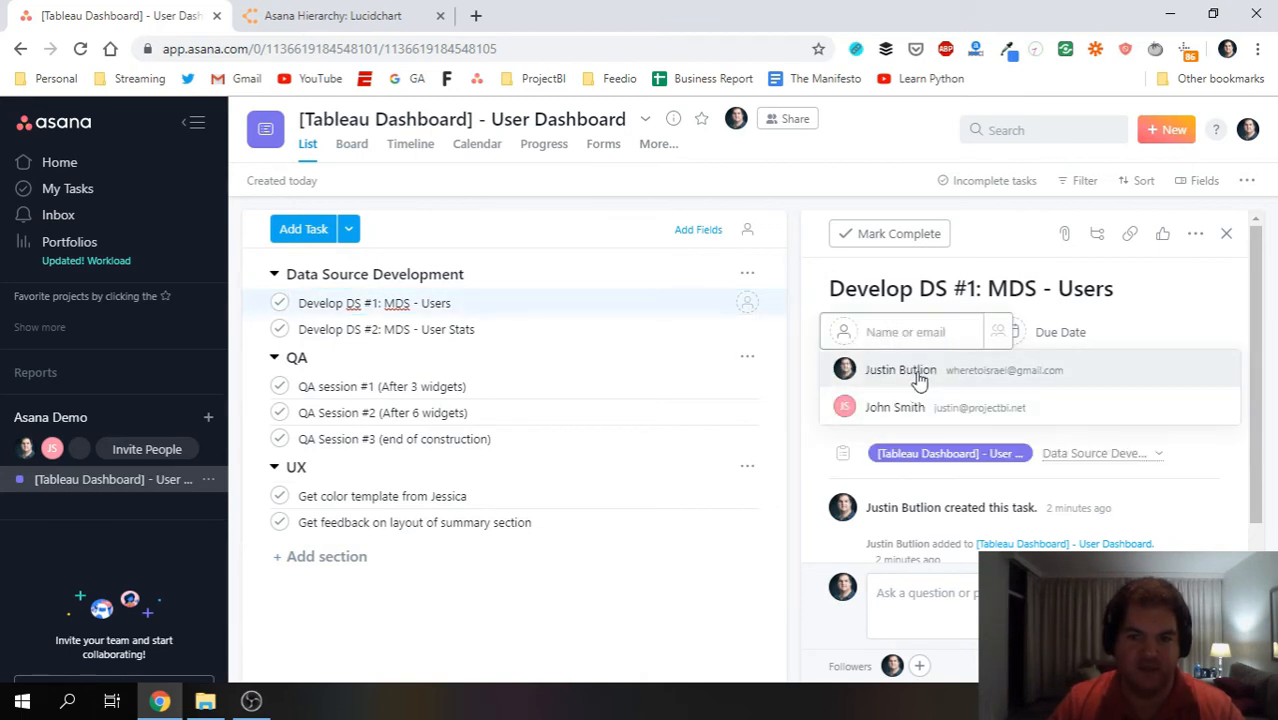
click(882, 372)
click(542, 332)
click(884, 333)
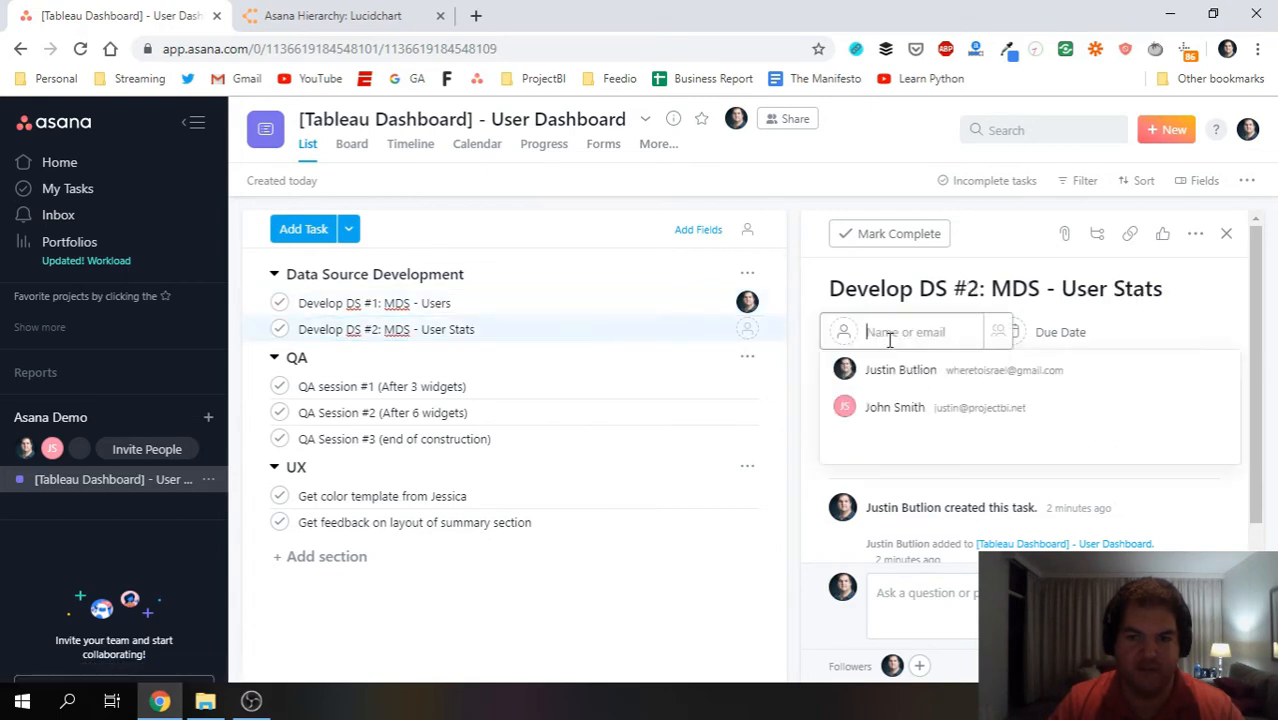
click(895, 372)
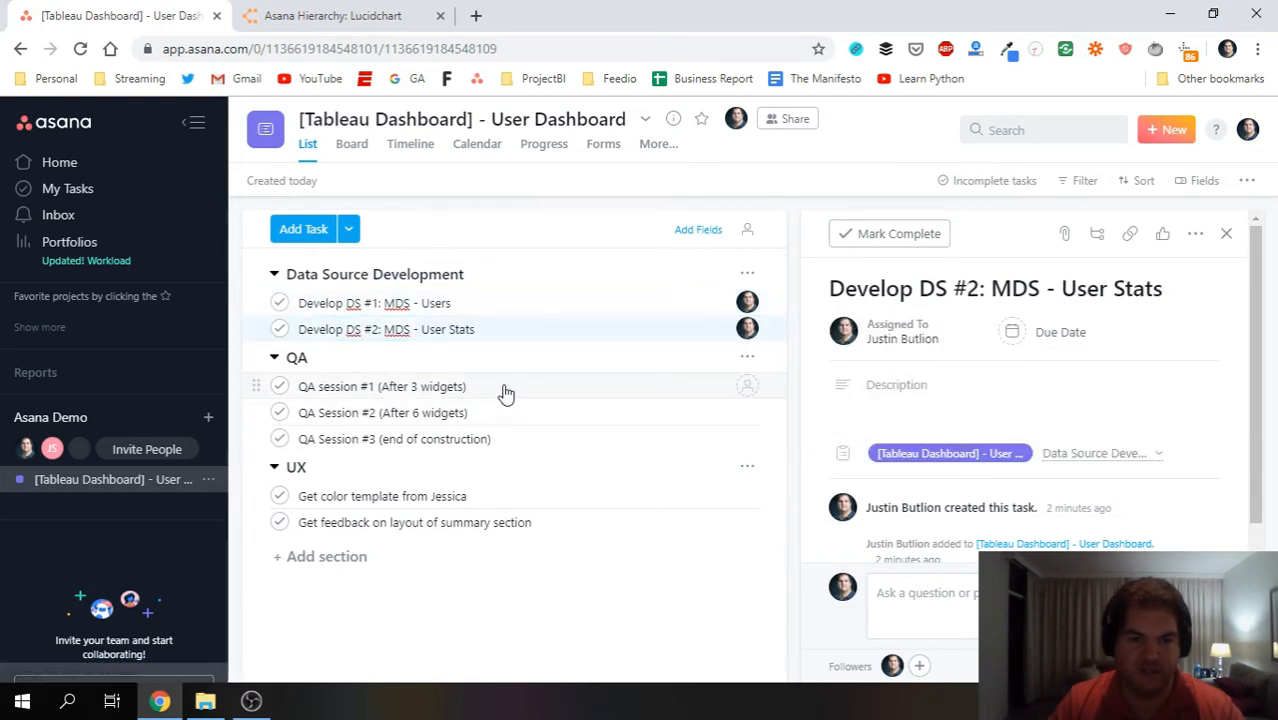
Assign QA Sessions #1, #2 and #3 to the other team member.
click(505, 387)
click(868, 340)
click(886, 410)
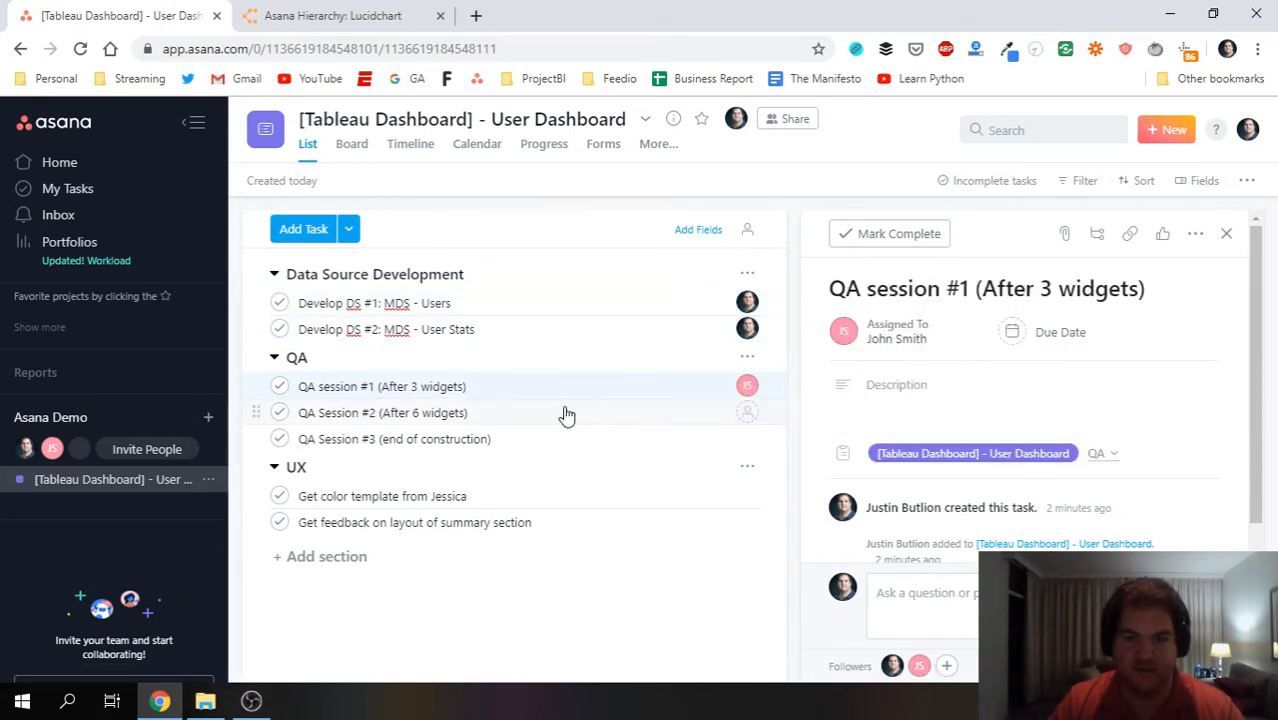
click(722, 410)
click(868, 340)
click(870, 409)
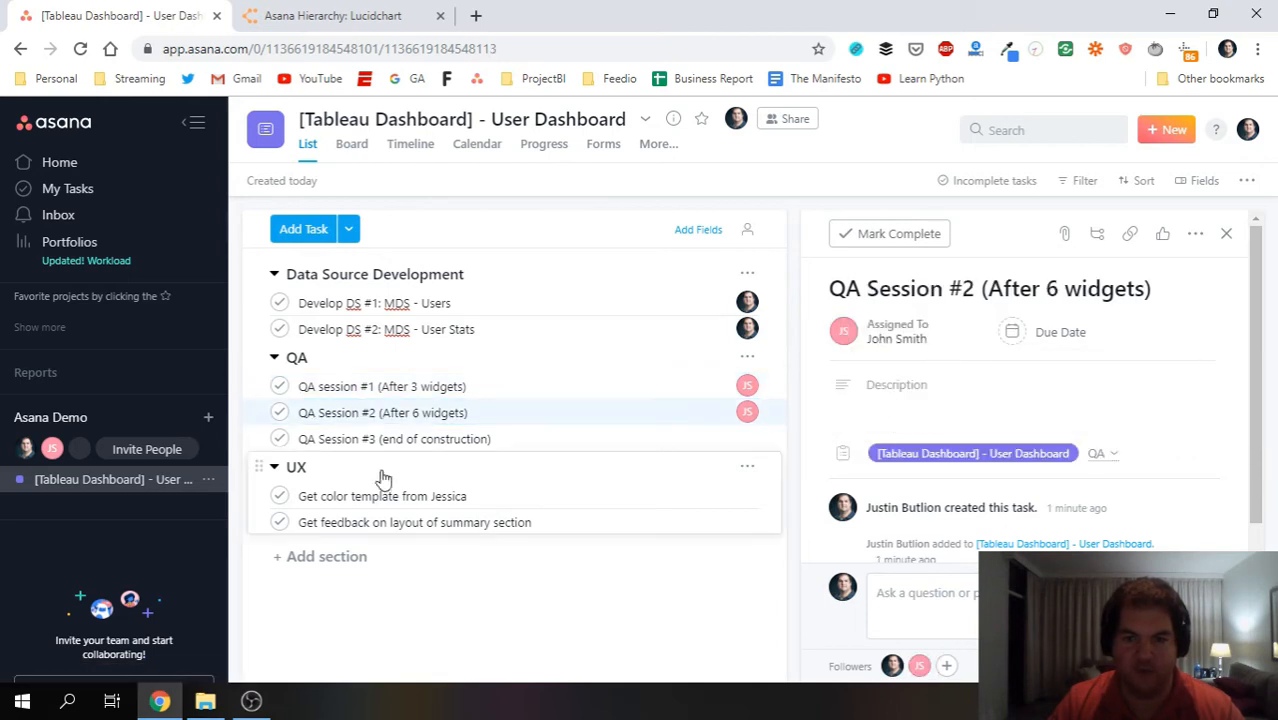
click(491, 440)
click(870, 334)
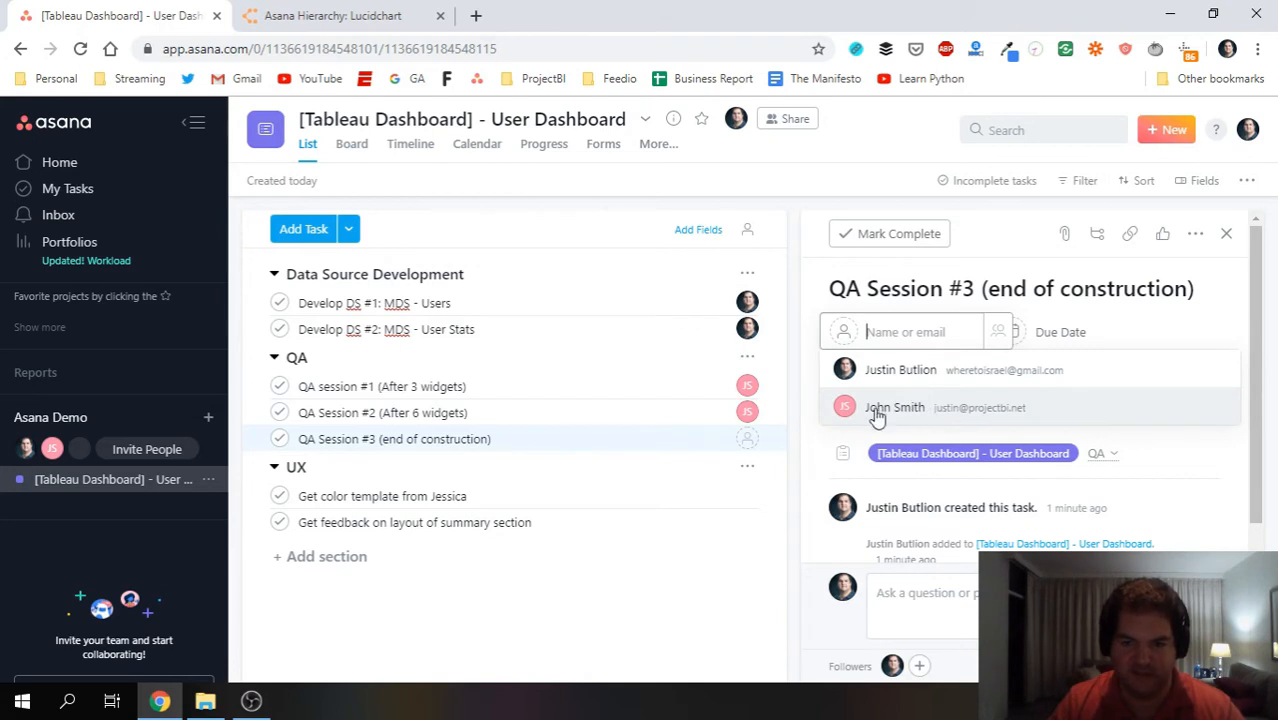
click(910, 410)
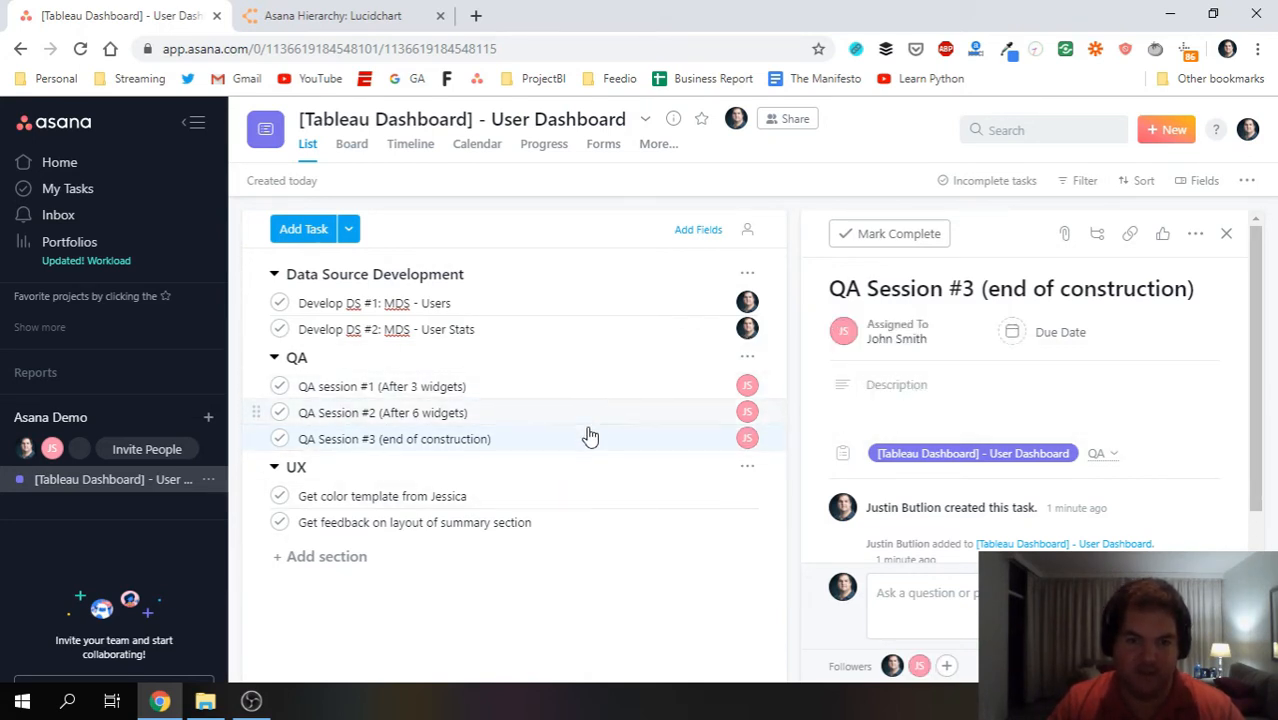
Assign the color template and summary layout feedback tasks to yourself.
click(556, 500)
click(897, 333)
click(905, 365)
click(636, 522)
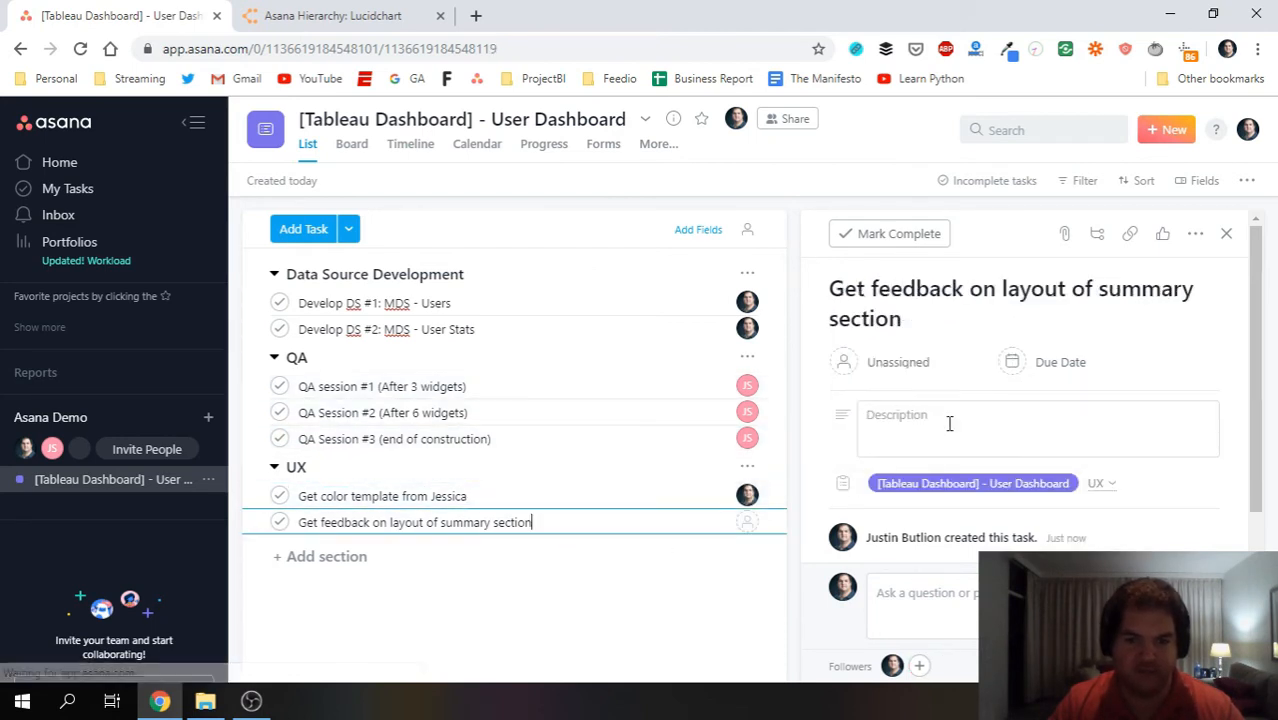
click(897, 362)
click(889, 400)
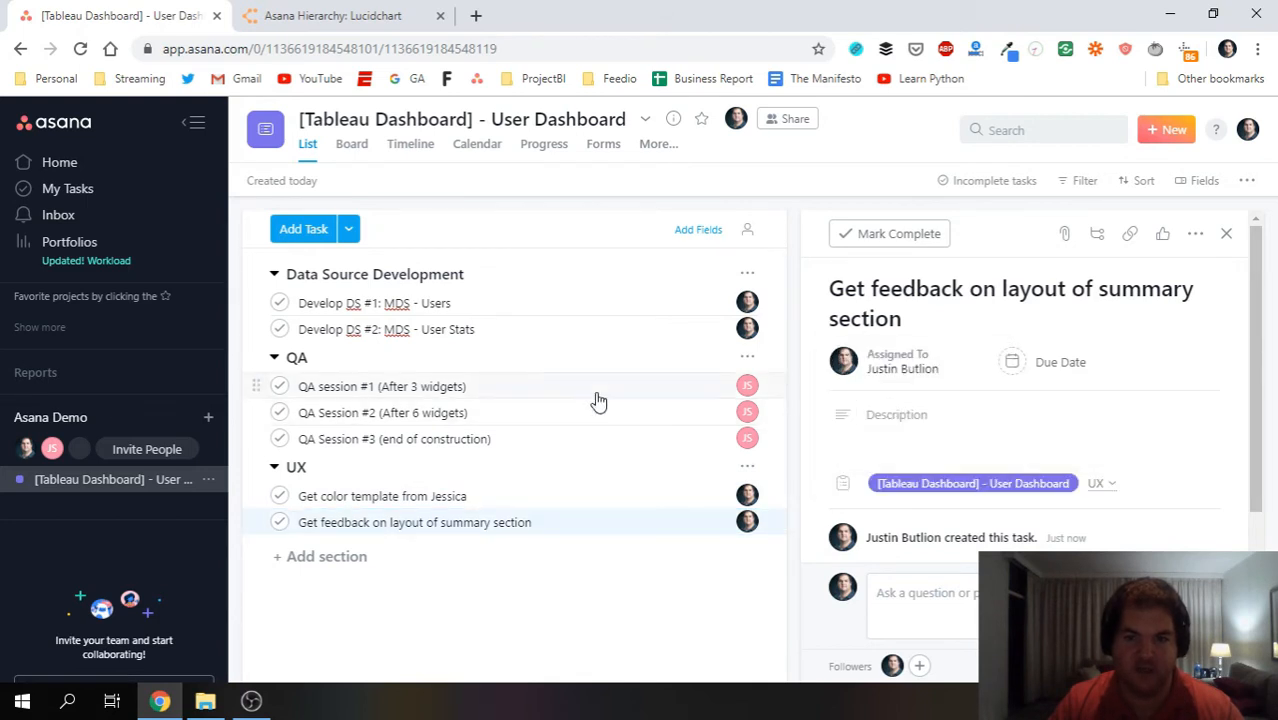
Set Develop DS #1's due date to Aug 28.
click(522, 305)
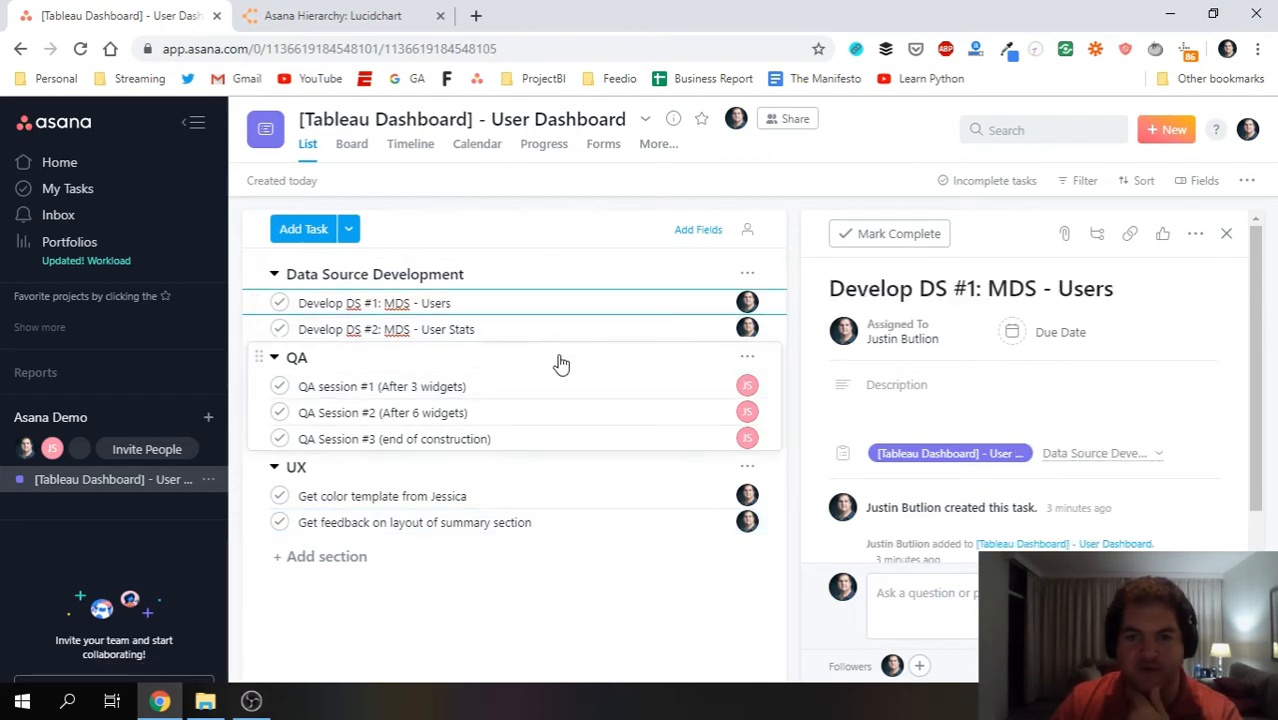
click(1058, 340)
click(1145, 520)
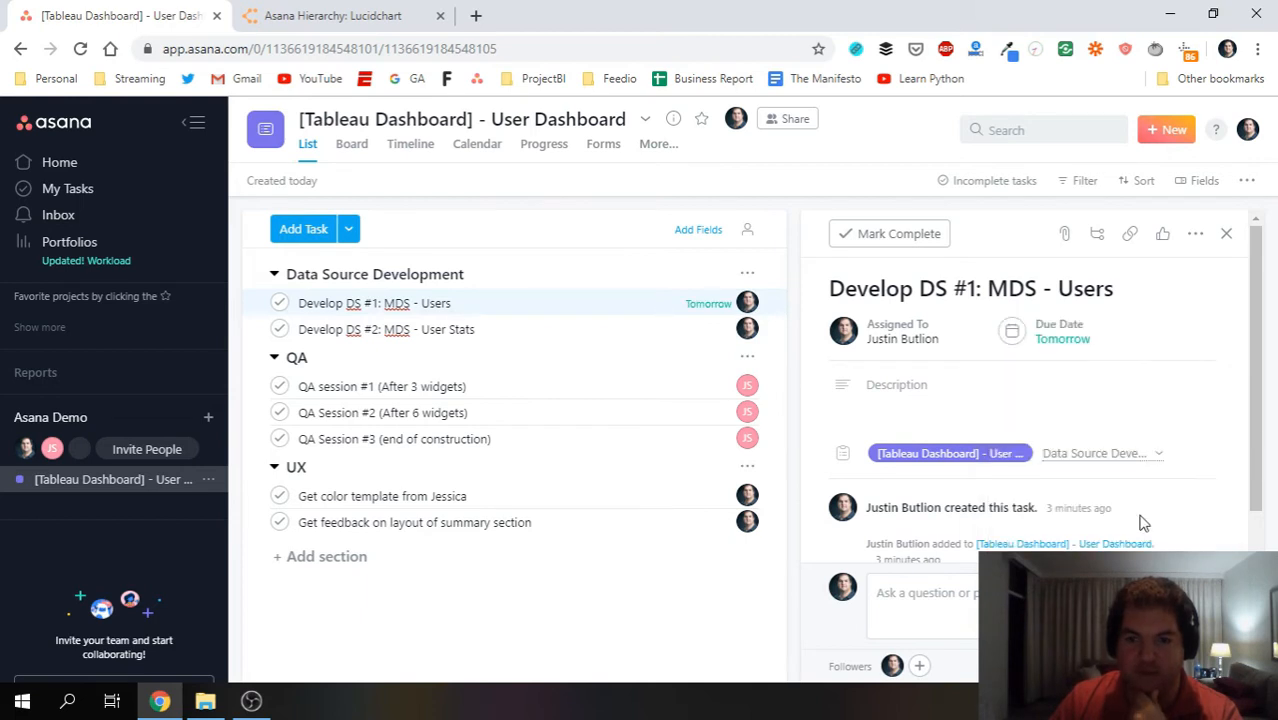
click(1064, 339)
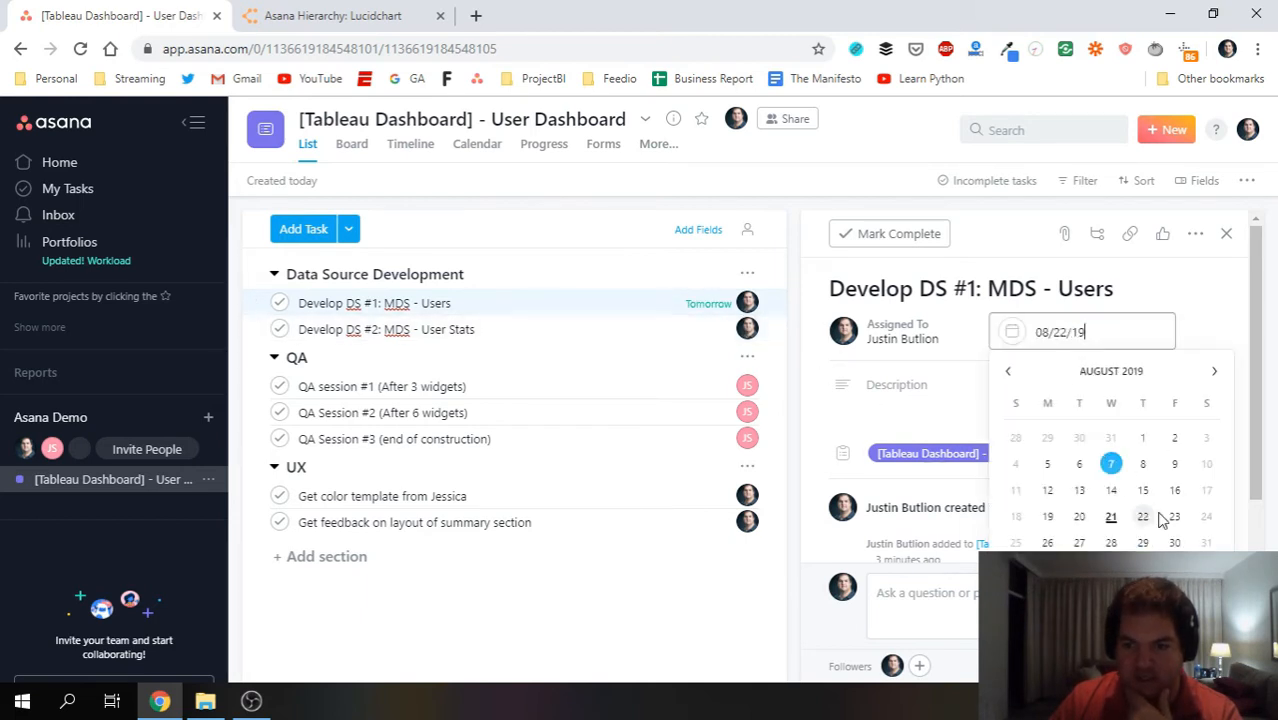
click(1143, 540)
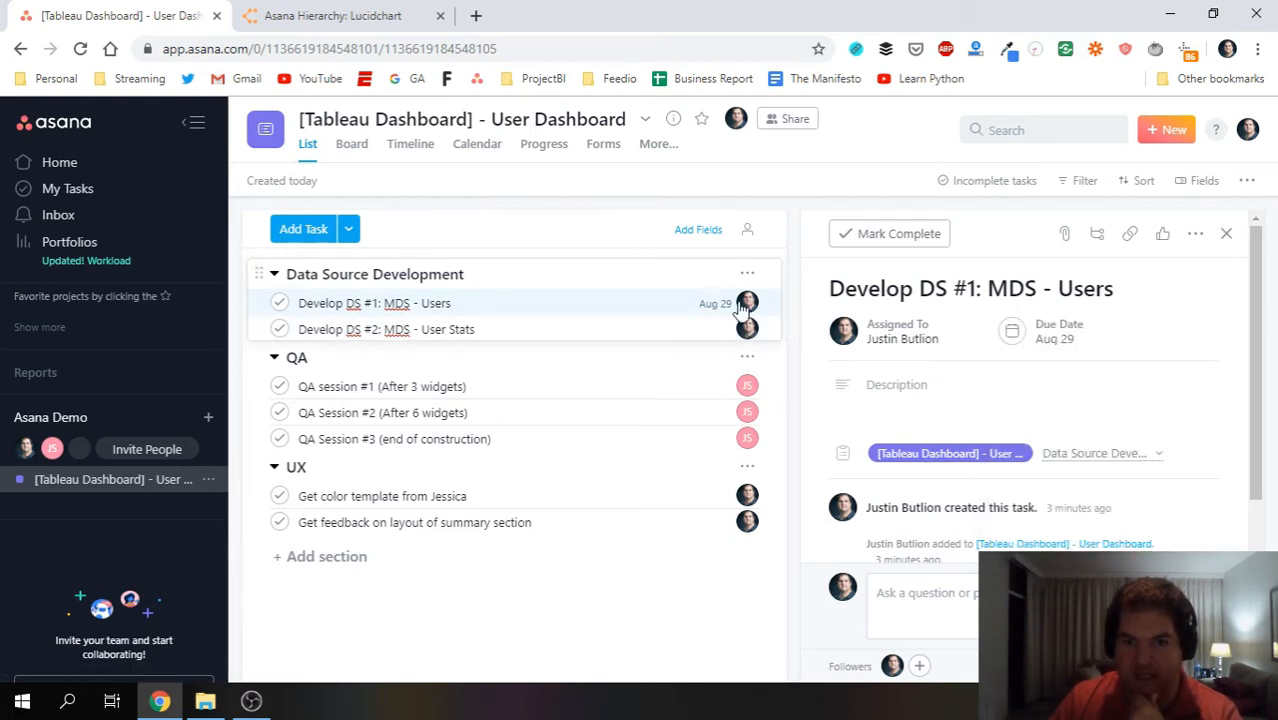
click(1058, 336)
click(1175, 522)
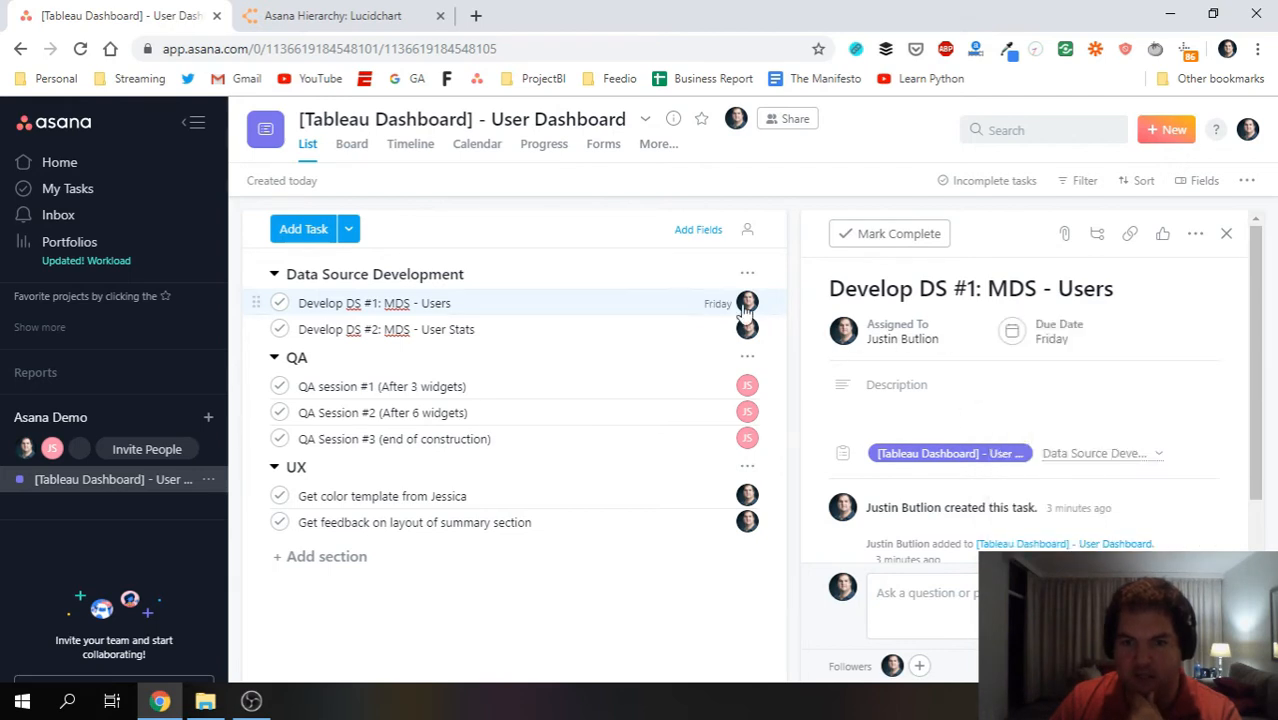
click(1050, 337)
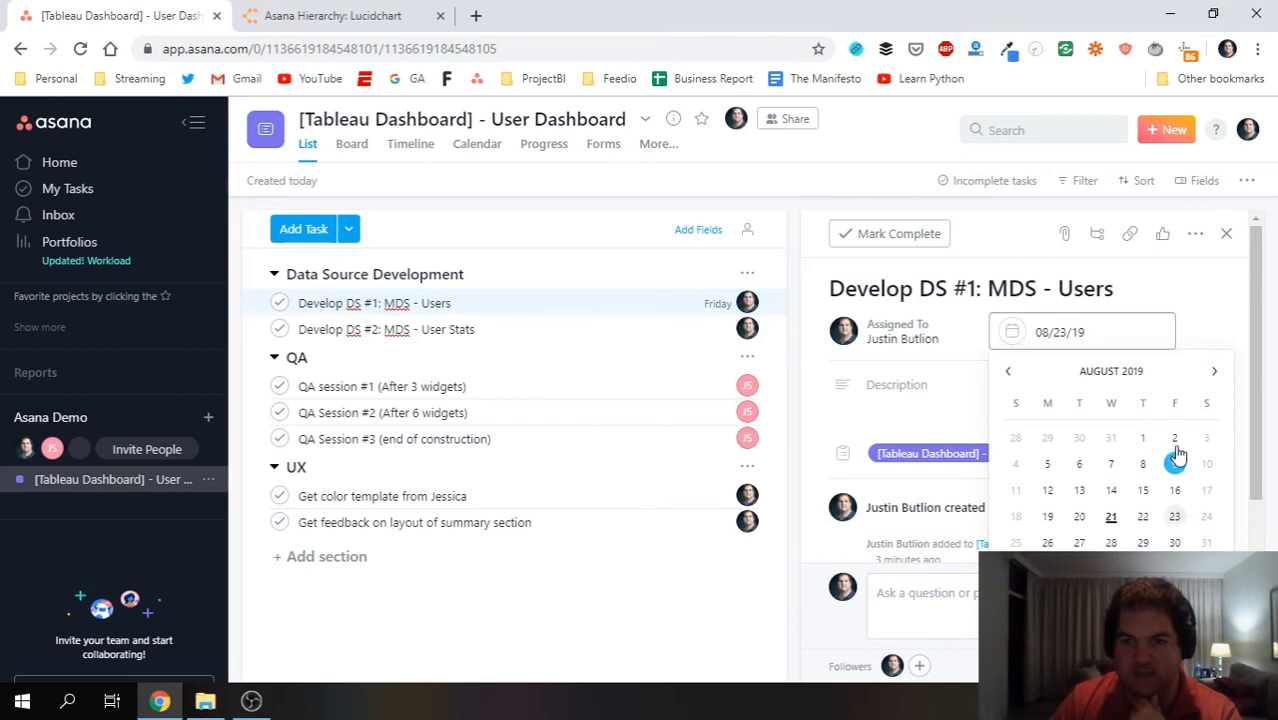
click(1111, 542)
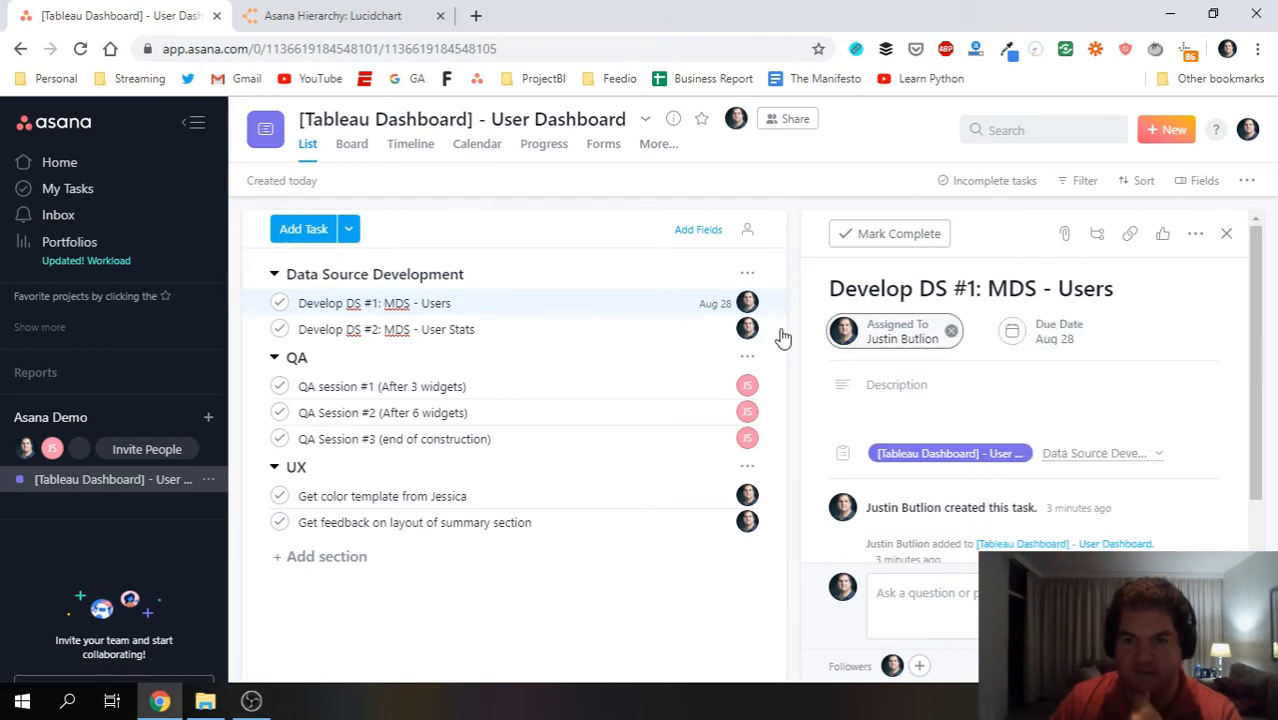
Give Develop DS #2 an Aug 28 due date, then view QA session #1 and the color template task.
click(595, 334)
click(1048, 345)
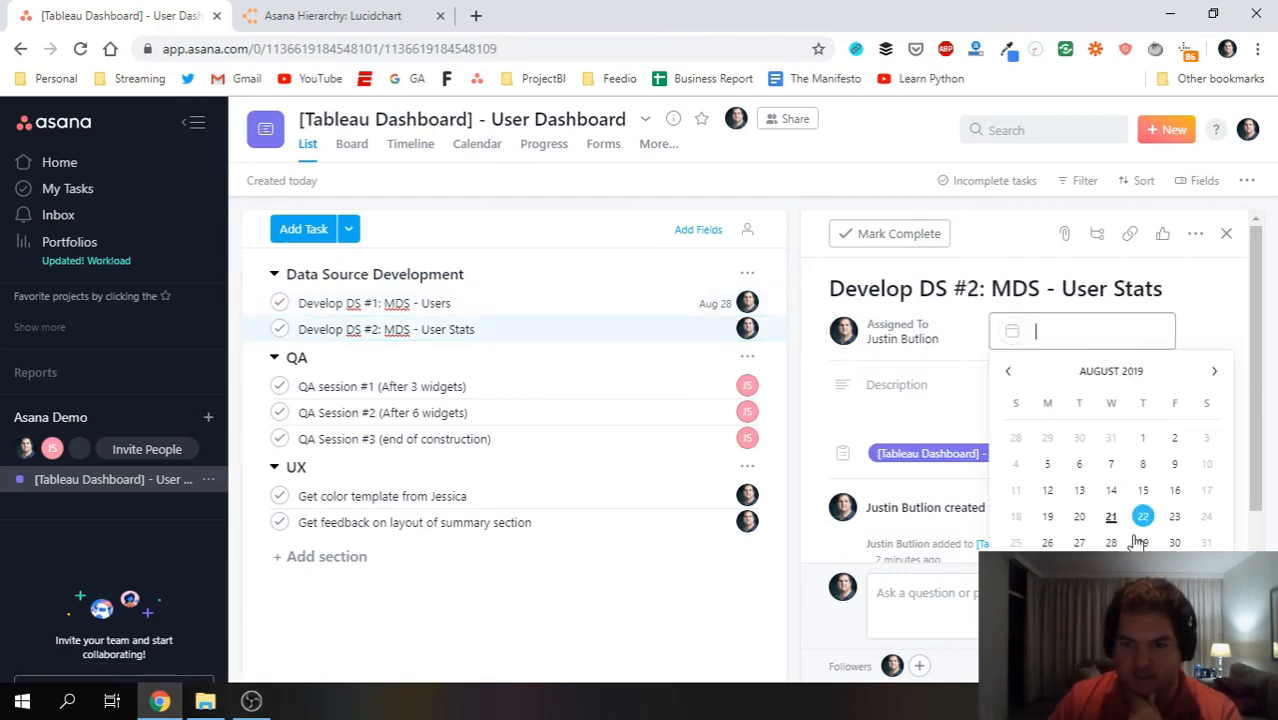
click(1113, 536)
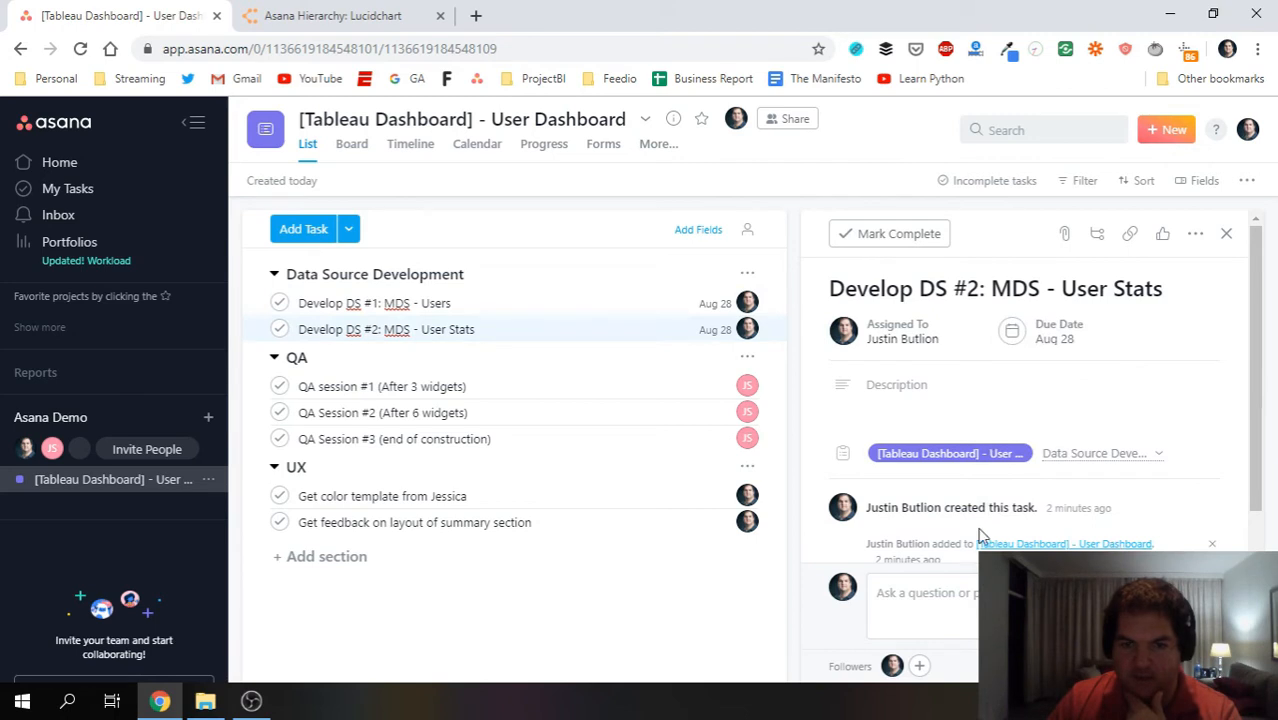
click(599, 388)
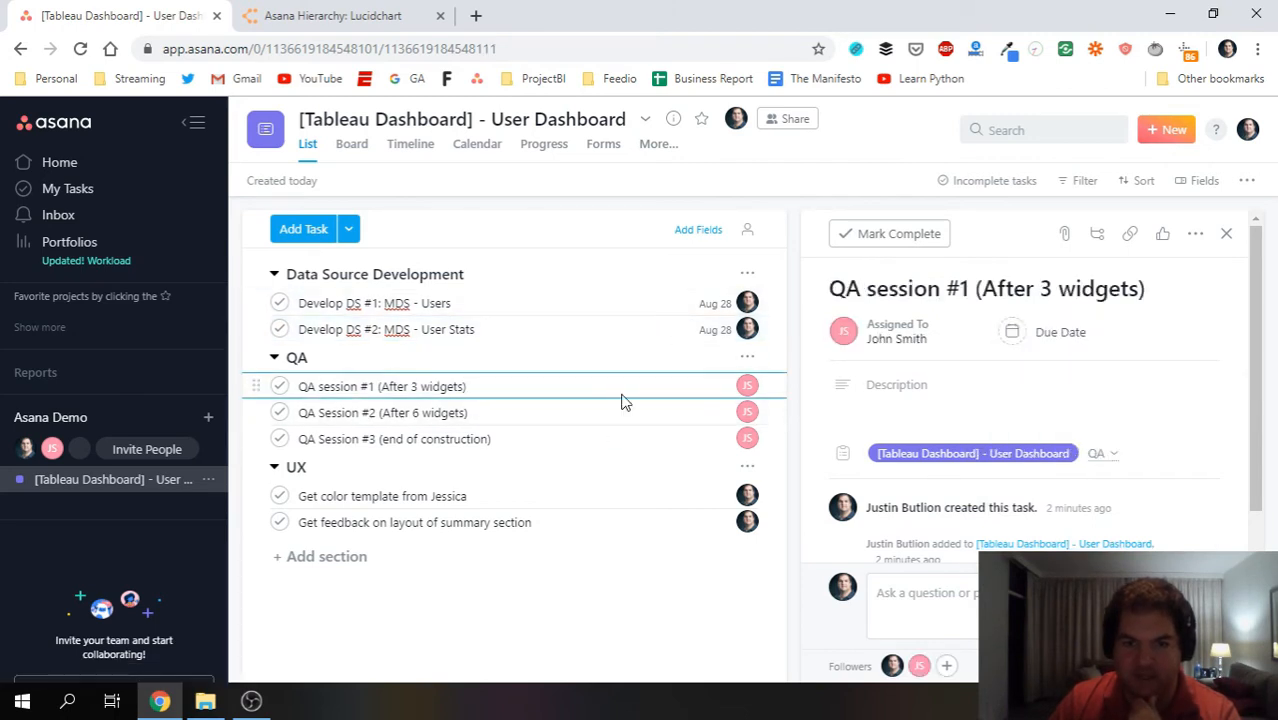
click(645, 498)
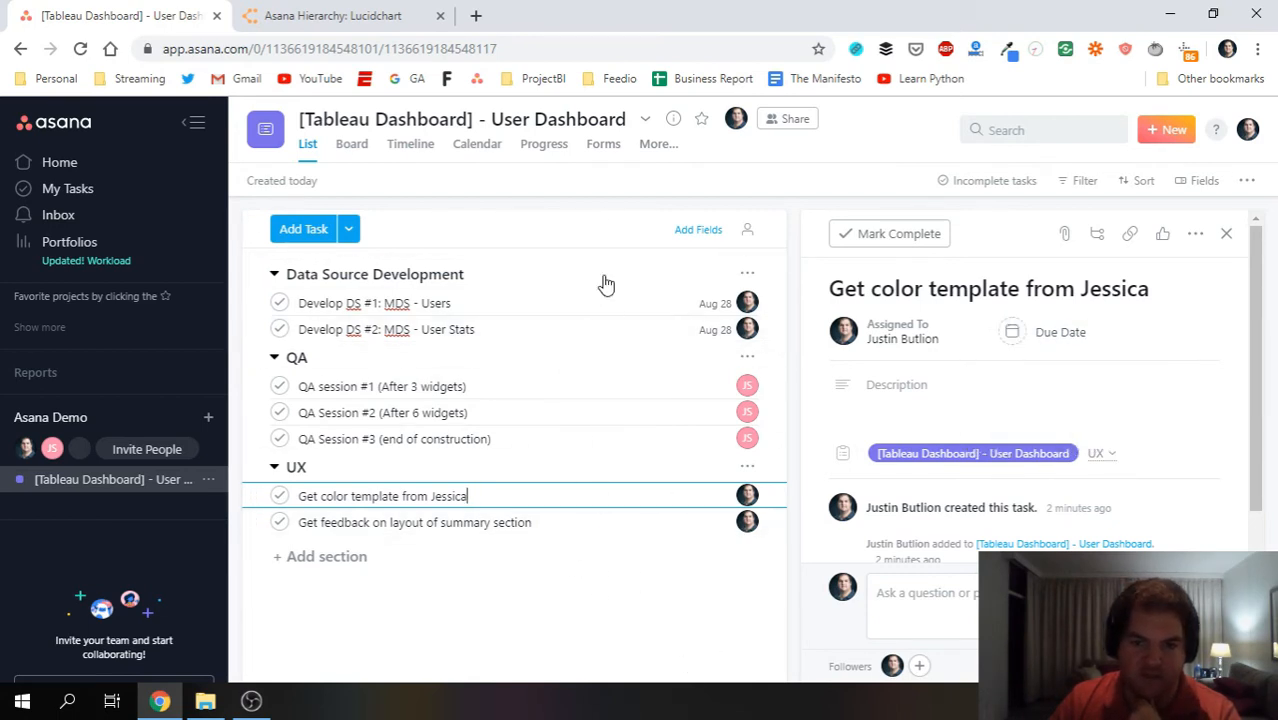
Start Develop DS #1's description with a bold 'MDS Structure:' heading.
click(617, 305)
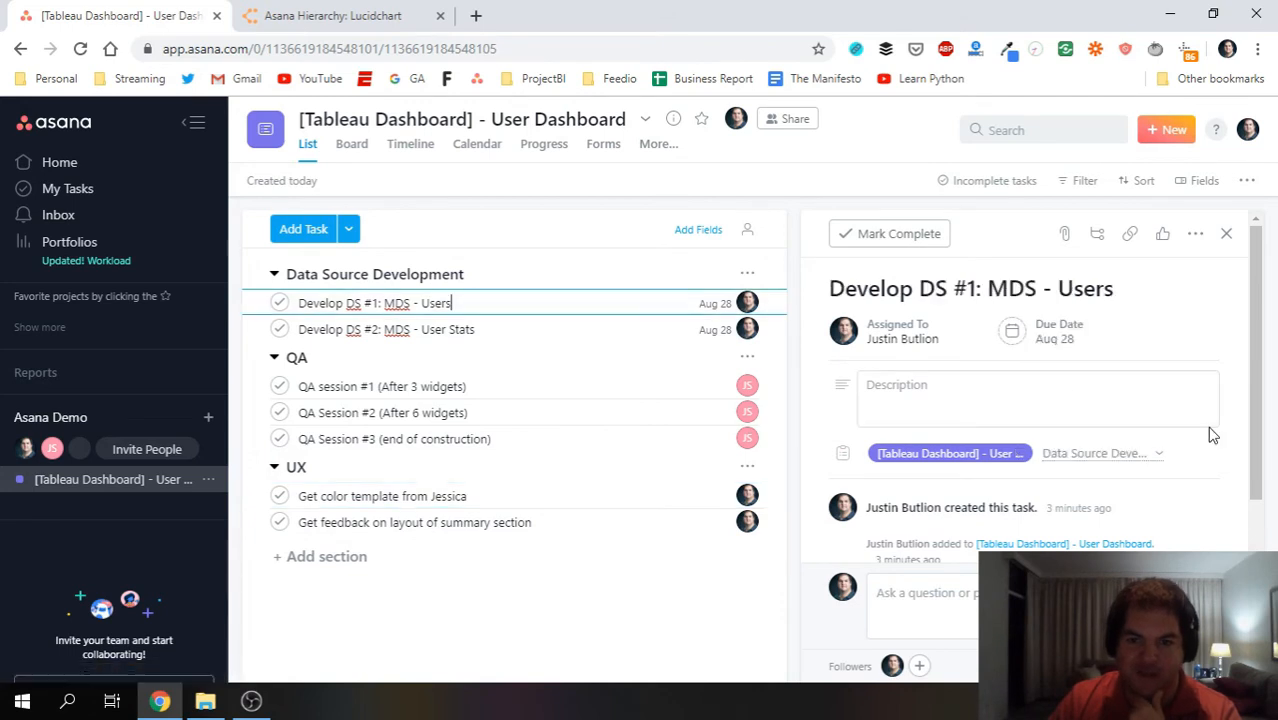
click(964, 394)
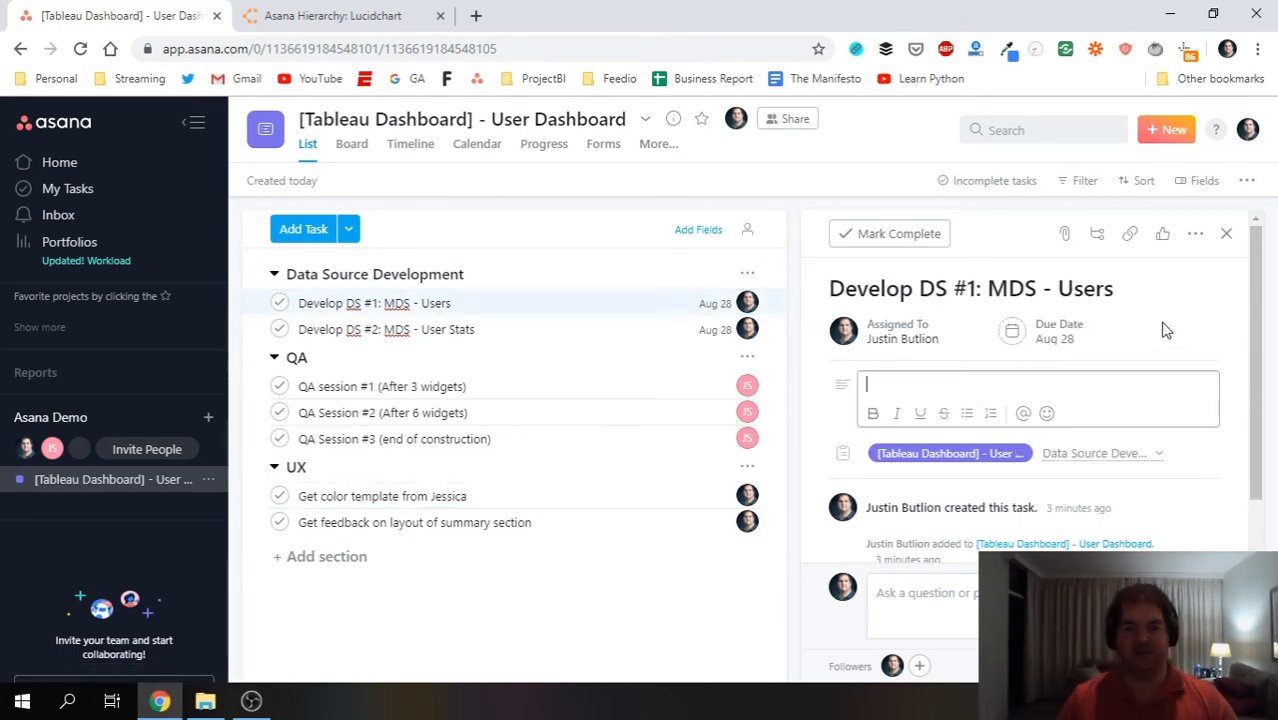
key(ctrl+b)
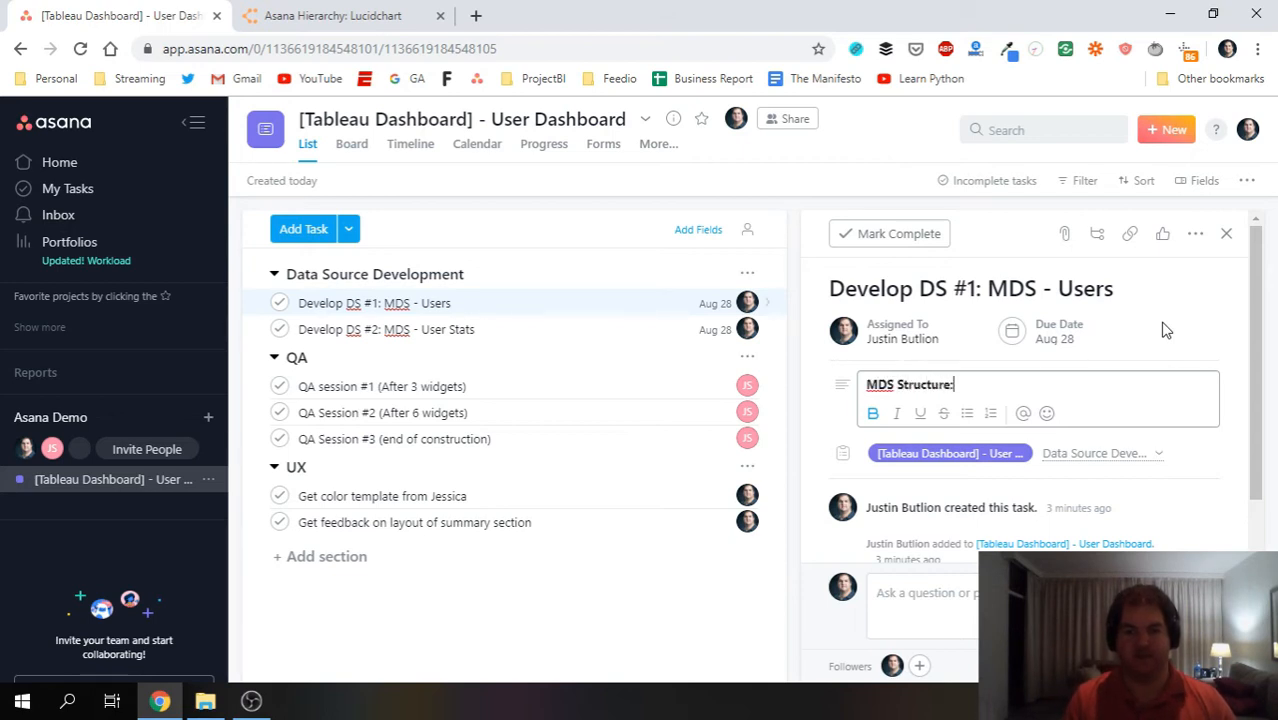
key(Return)
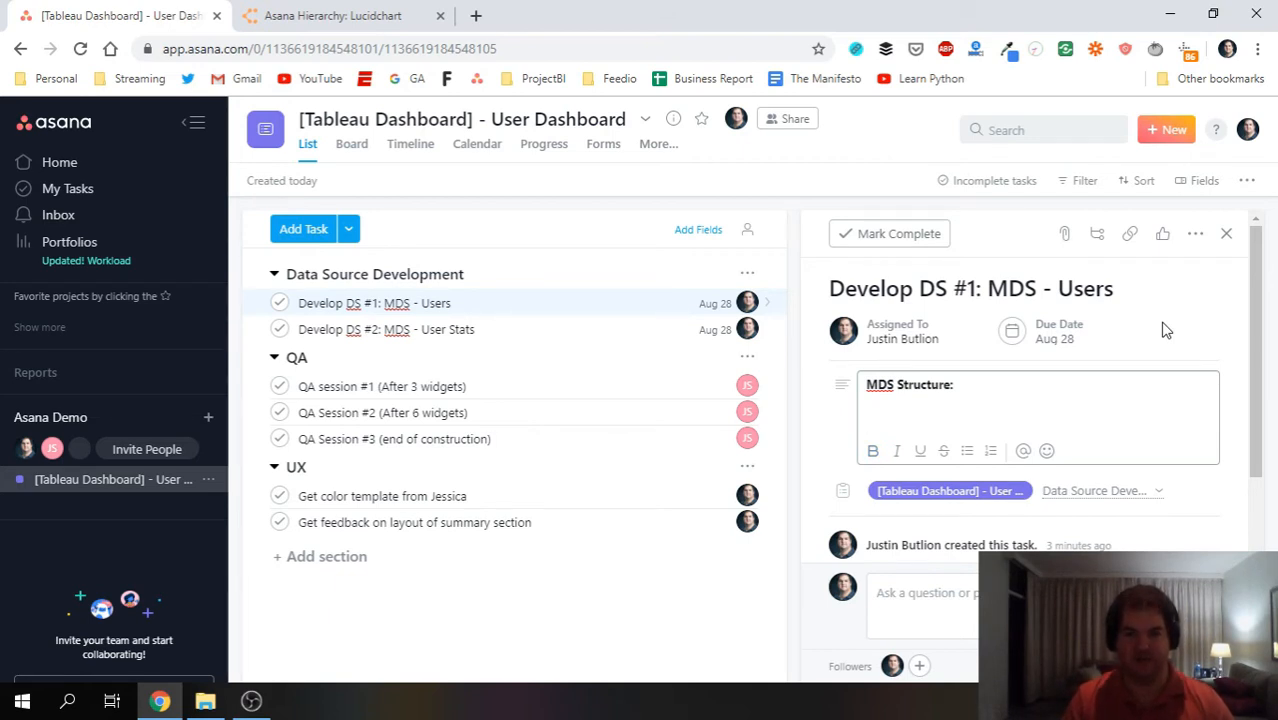
Add the note on joining the 2 main user tables with an inner join and where clause.
text(Join 2 mauin)
key(BackSpace)
key(BackSpace)
text(n user tables then add inner join + wh)
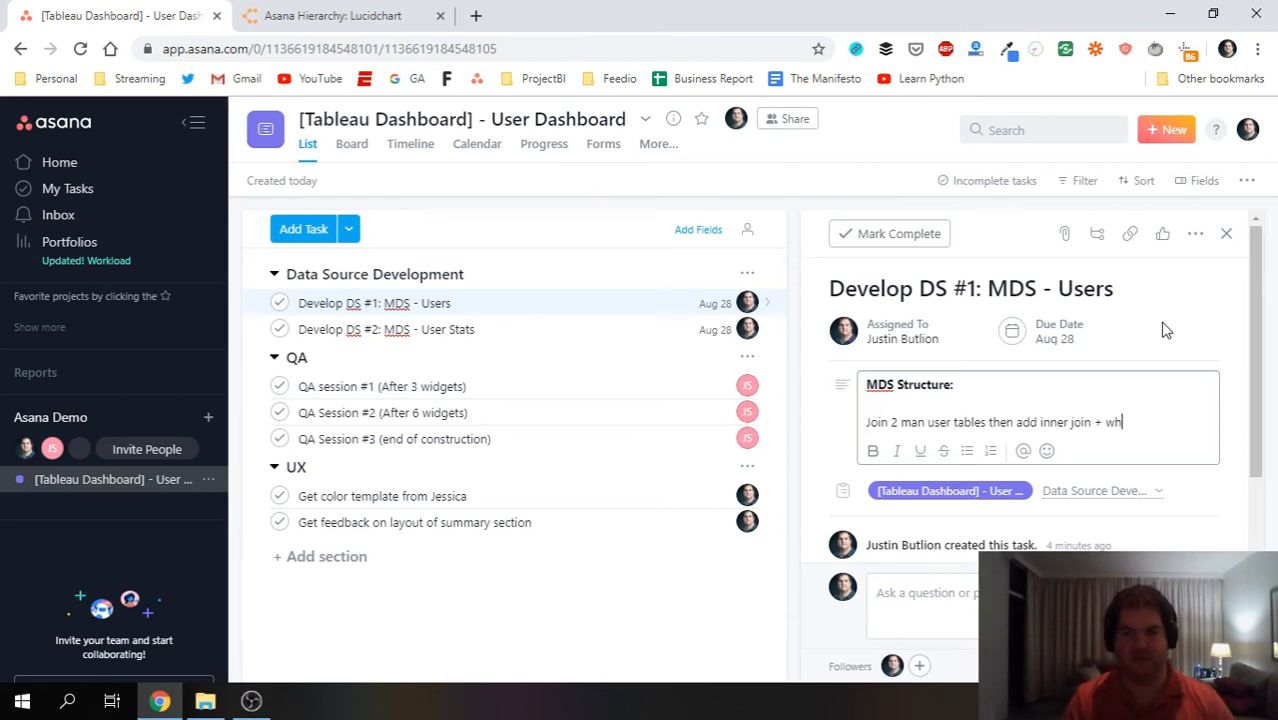
text(uas)
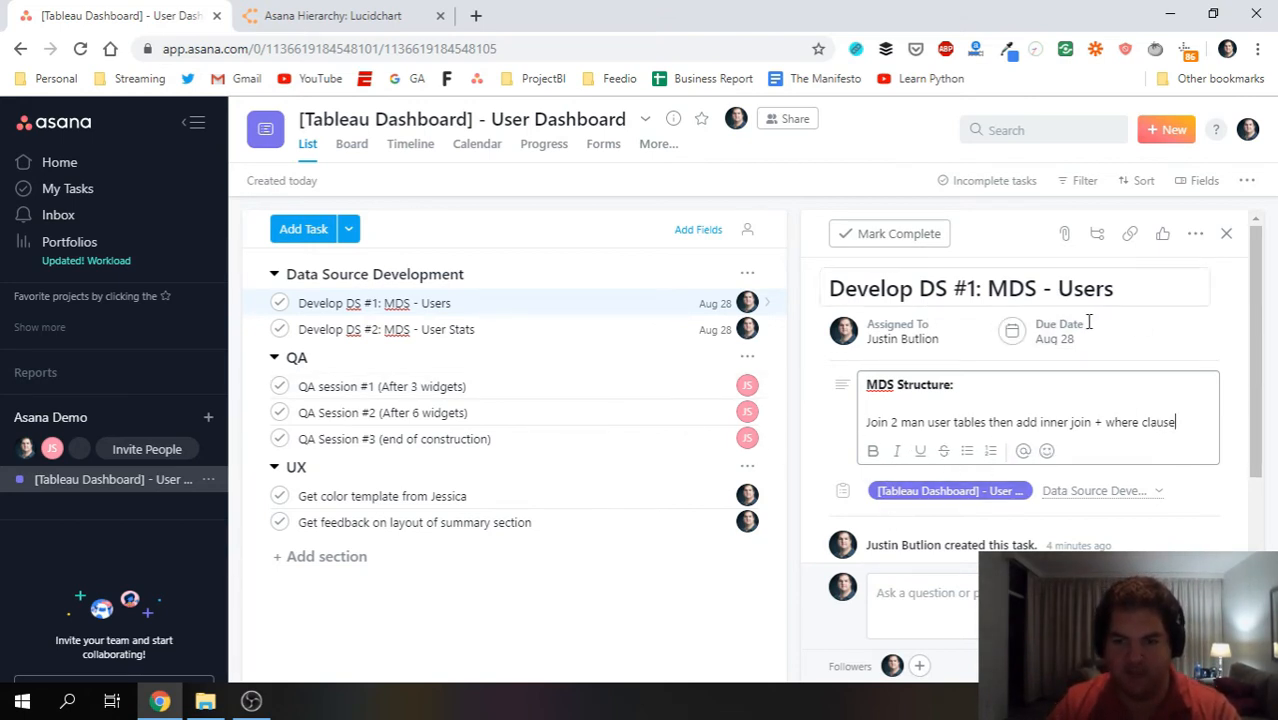
scroll(946, 470, down, 1)
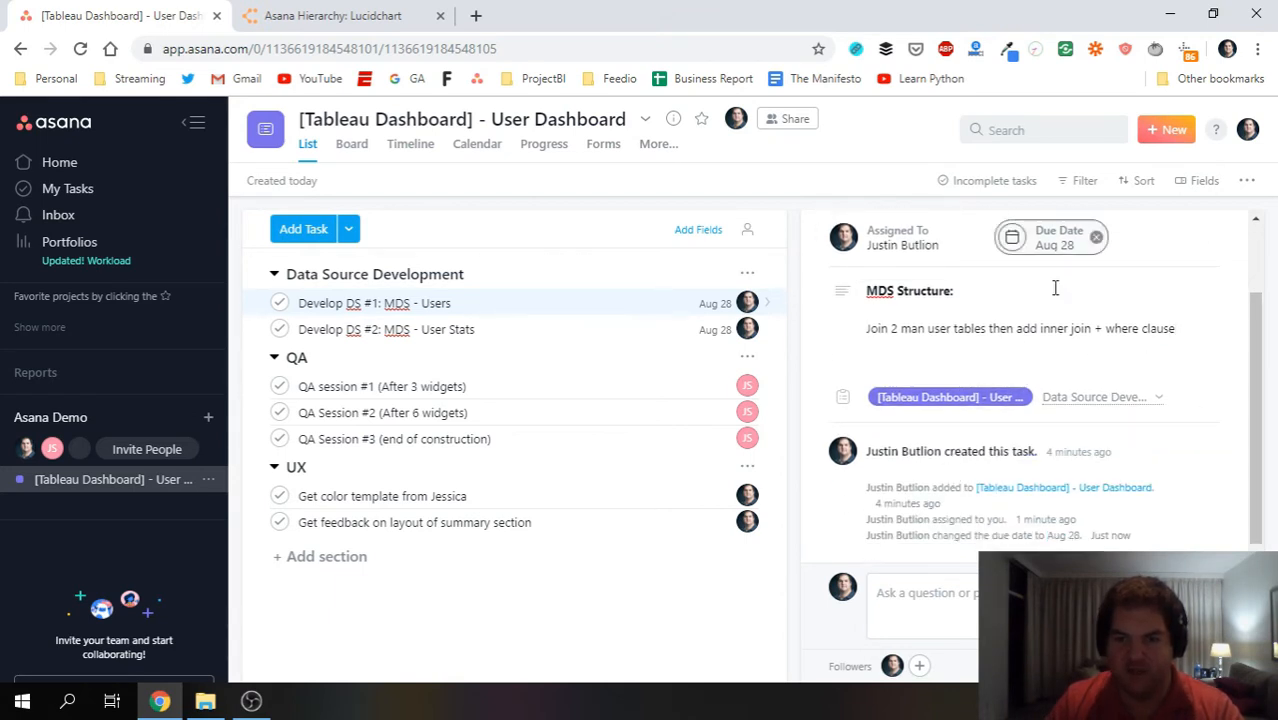
scroll(967, 526, up, 1)
scroll(1133, 488, down, 1)
scroll(1020, 420, up, 1)
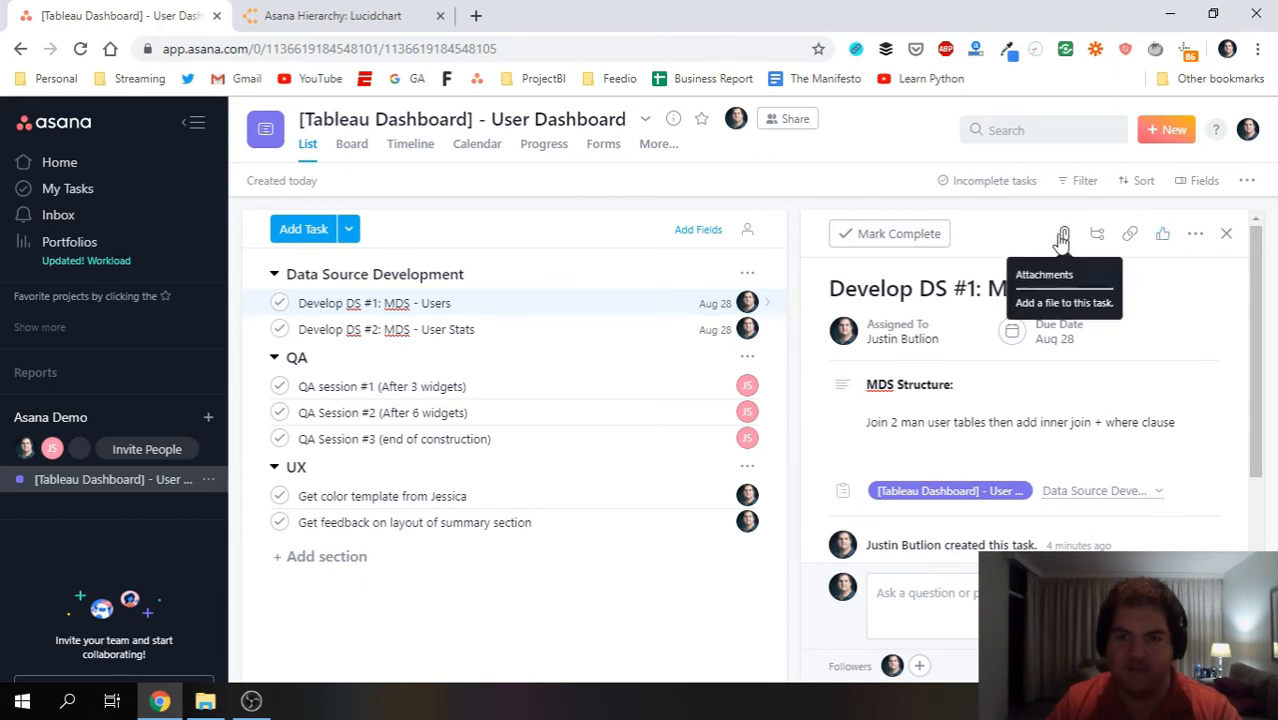
scroll(1036, 443, down, 1)
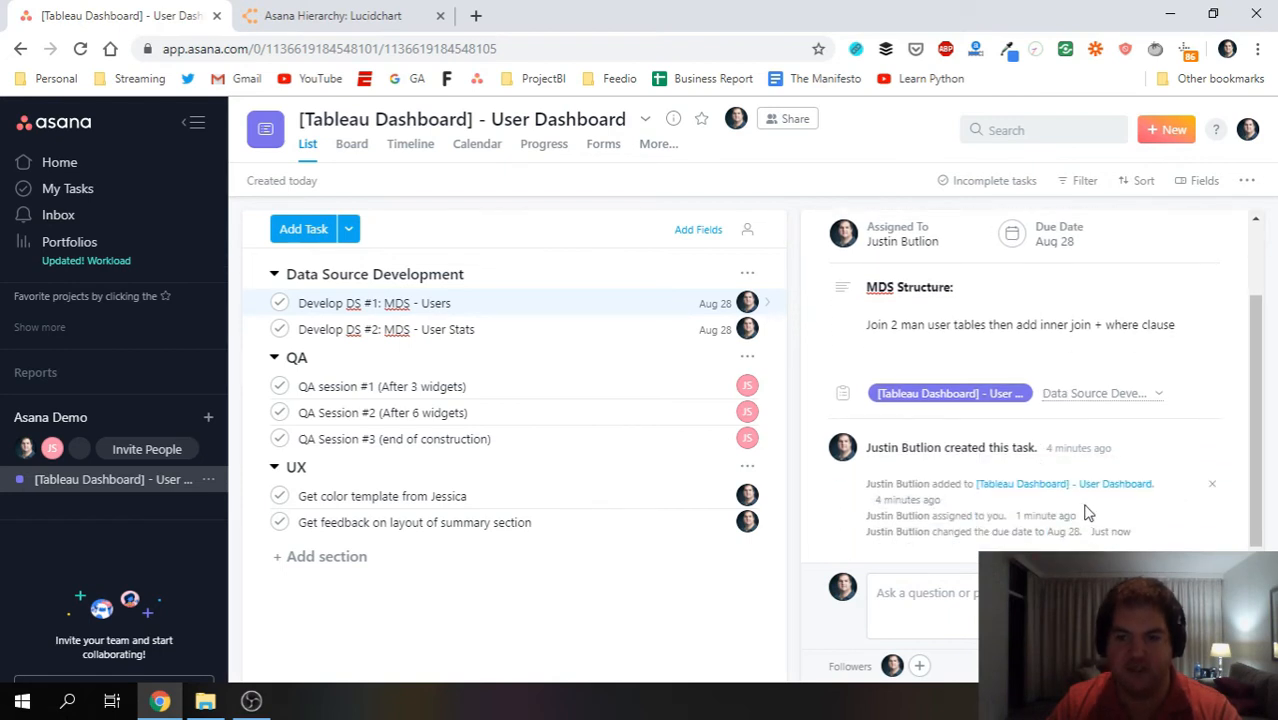
scroll(1060, 470, up, 1)
scroll(995, 395, down, 1)
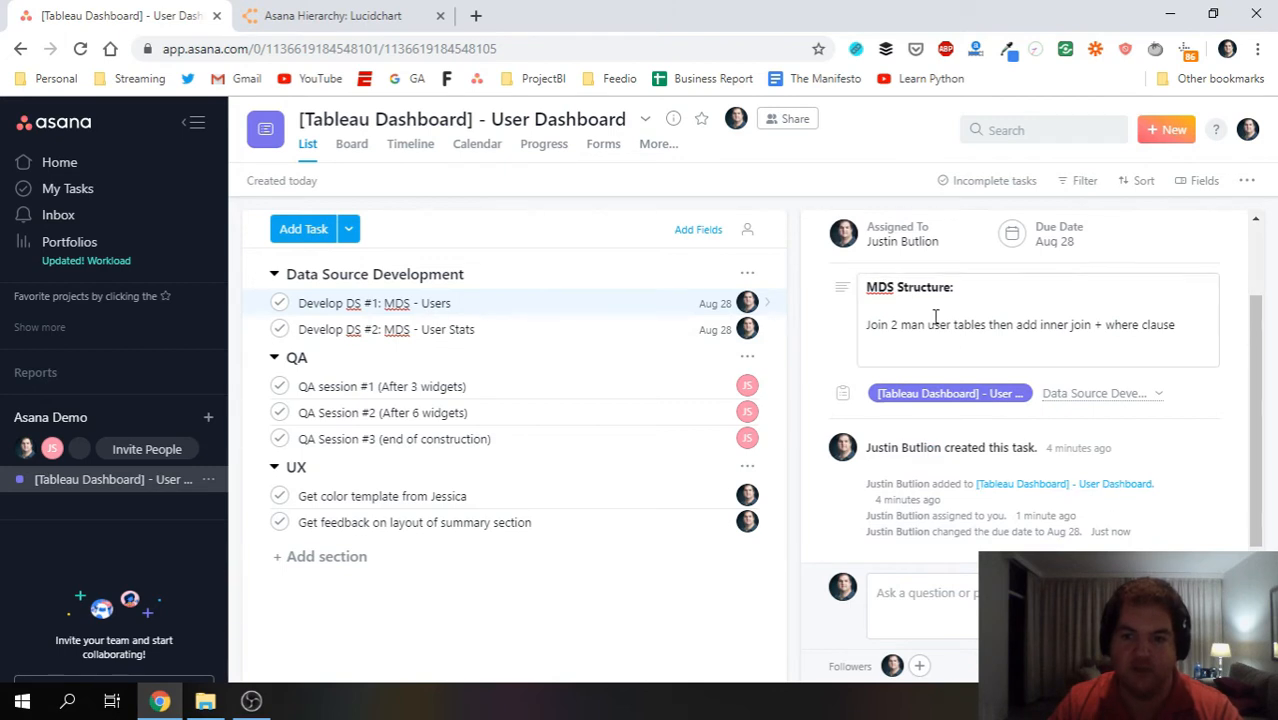
scroll(1073, 366, up, 1)
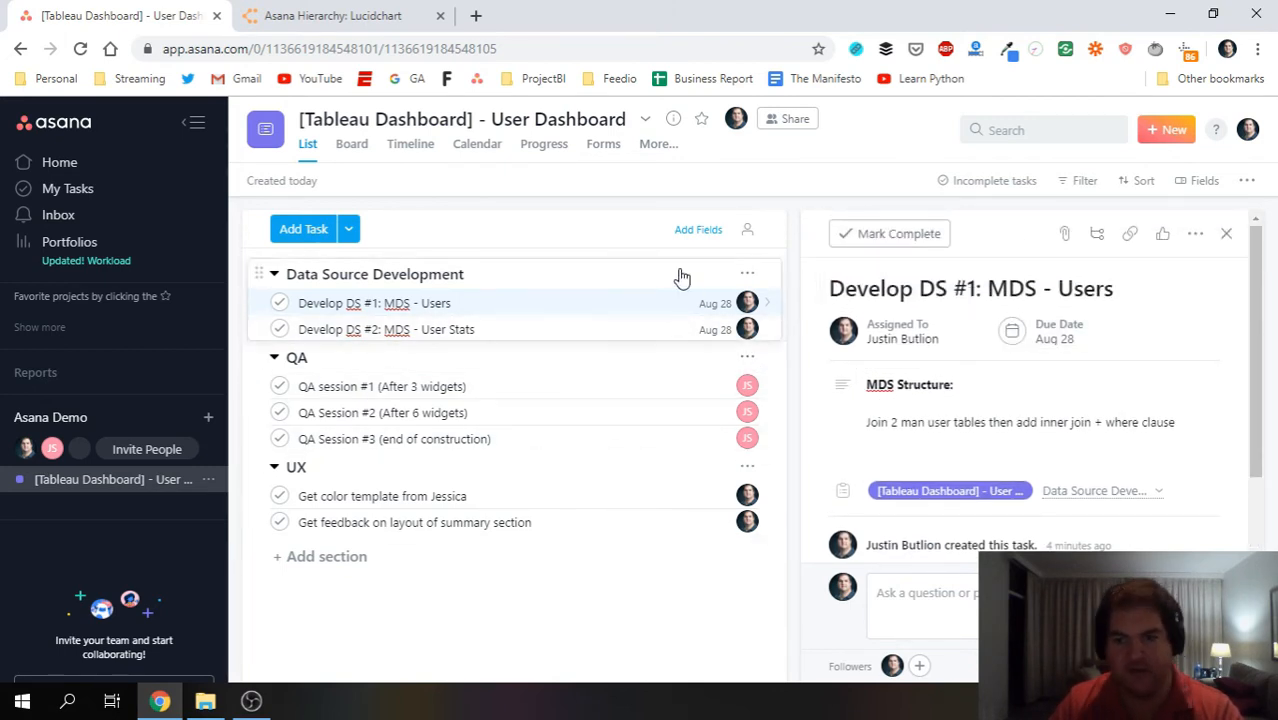
Add a 'Data info:' section to Develop DS #1's subtasks and remove the extra empty subtask.
click(1097, 237)
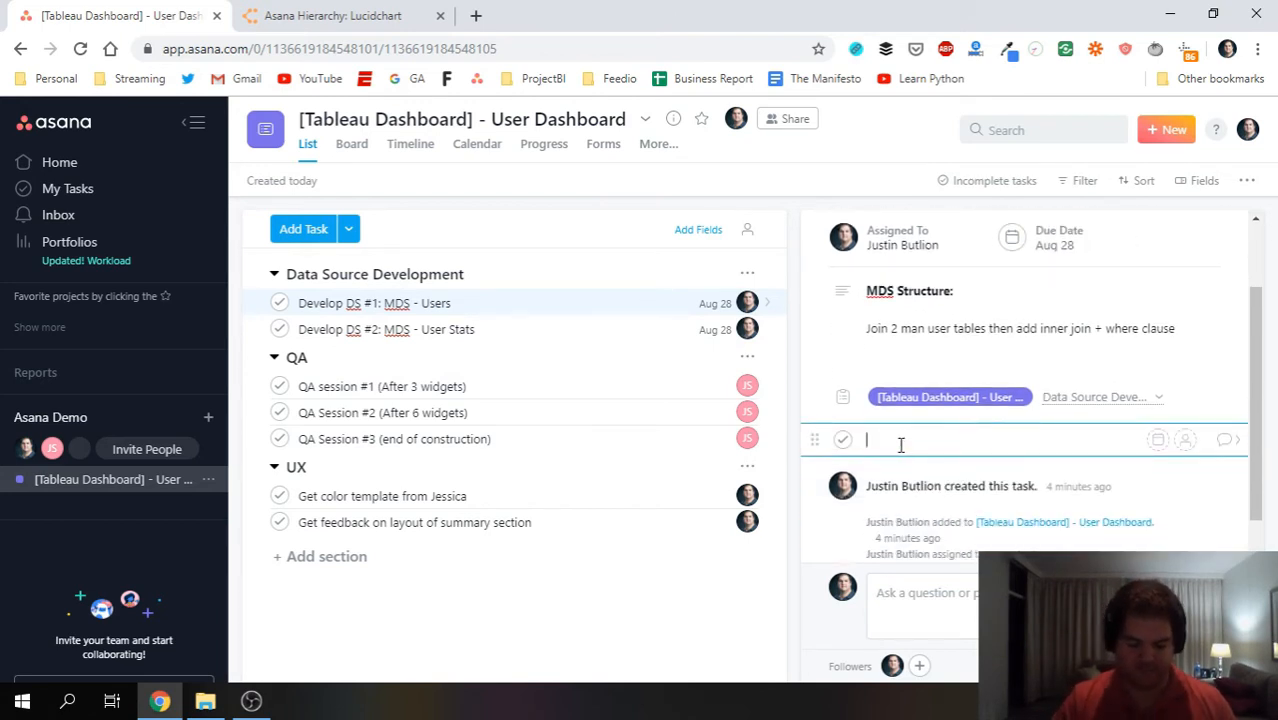
key(ctrl+n)
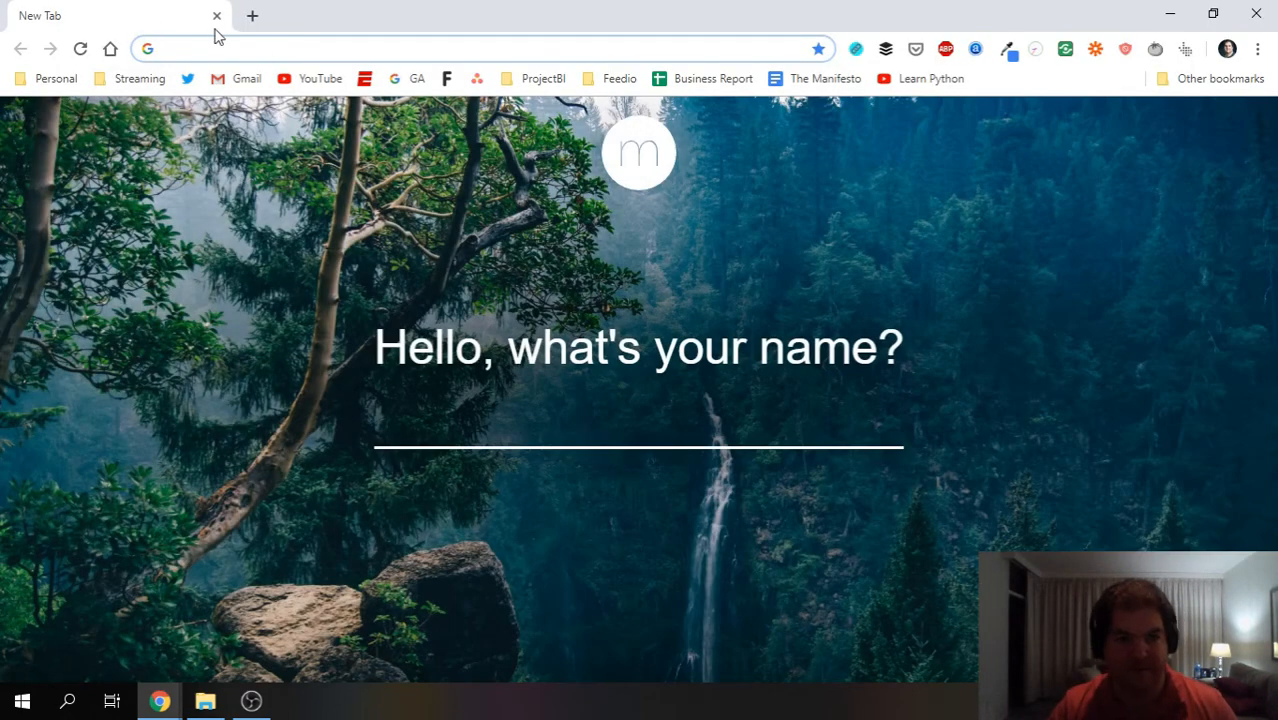
click(216, 16)
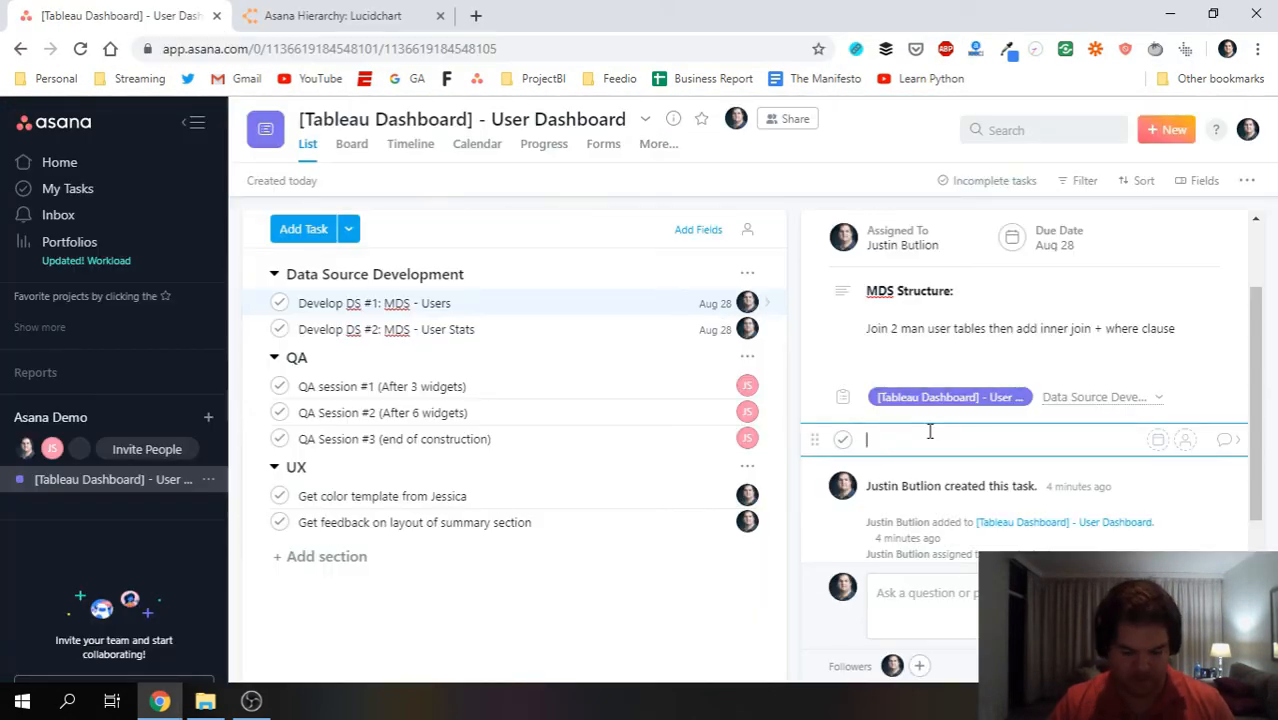
key(Tab+n)
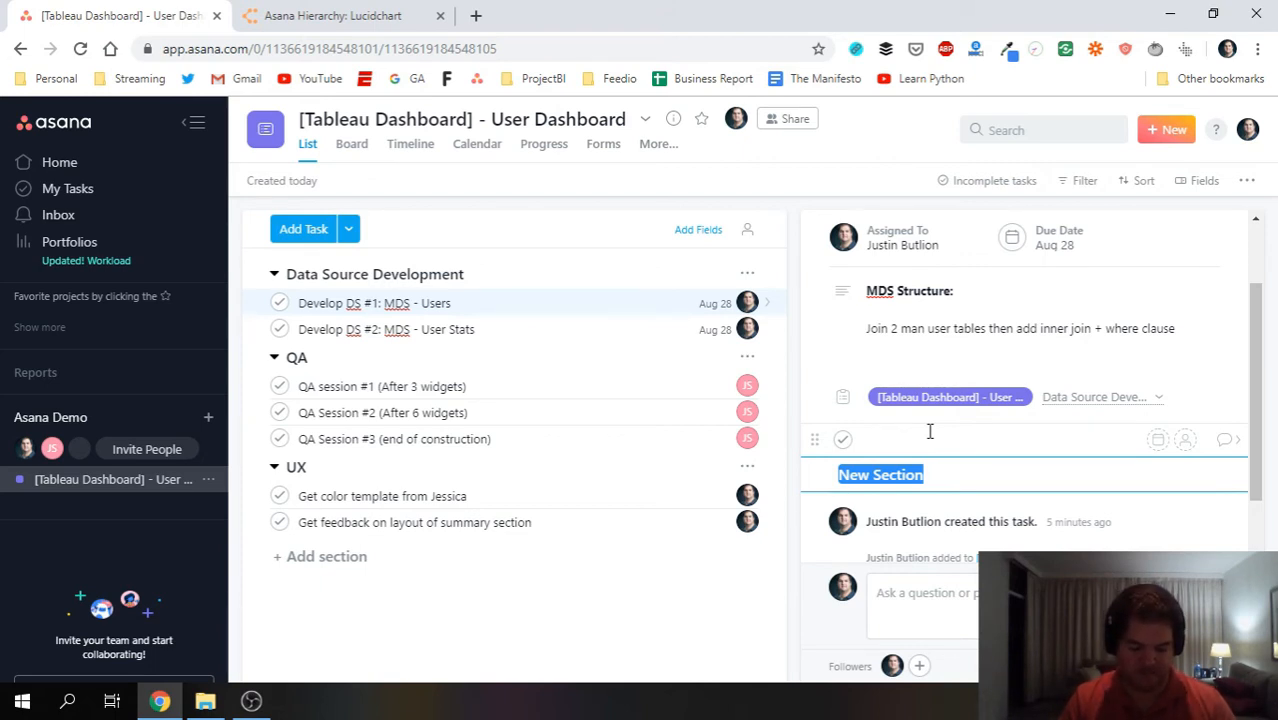
text(Data info:)
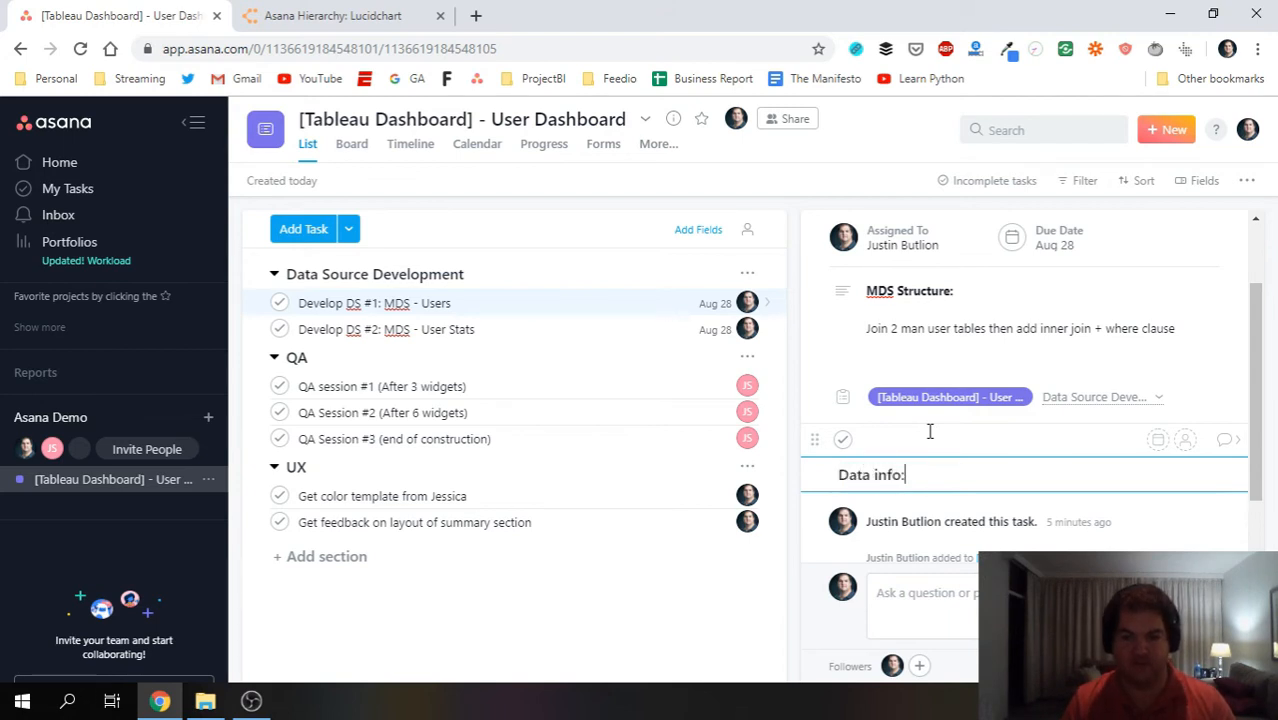
key(Return)
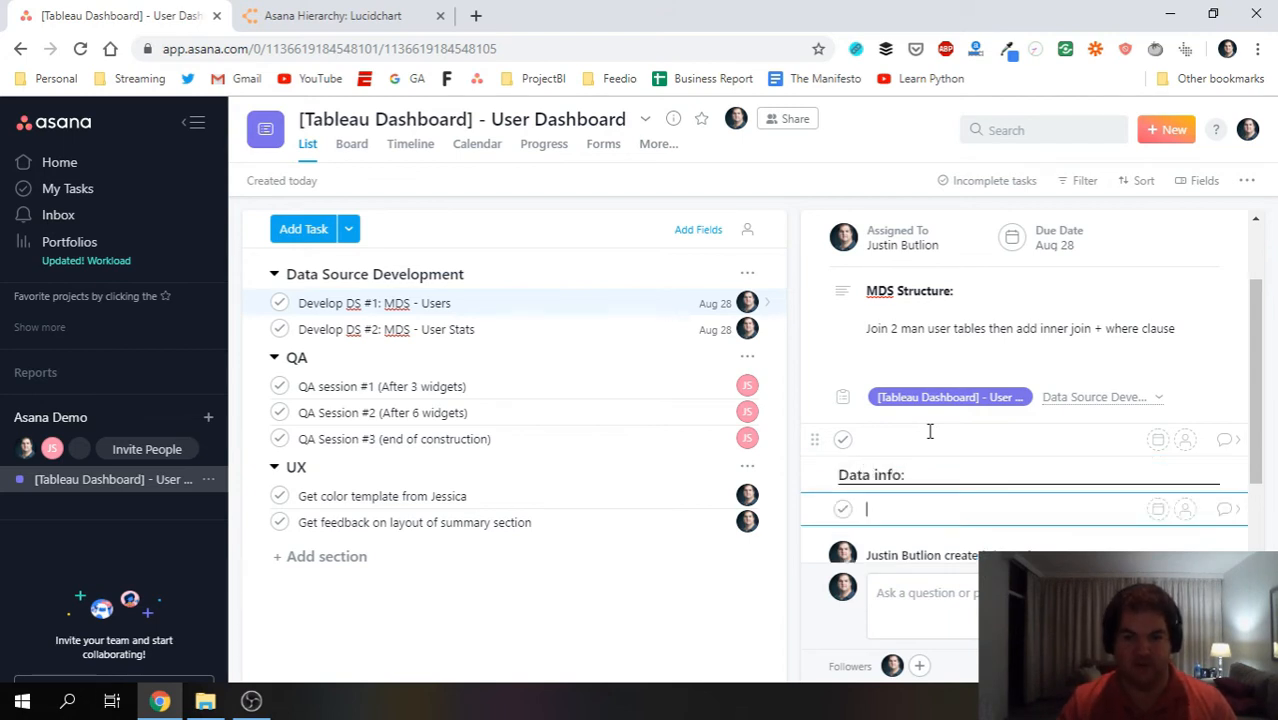
drag(816, 474, 838, 428)
click(898, 508)
key(BackSpace)
Add subtasks 'Watch out for duplicates' and consulting R&D's head on joining the data sources.
text(Watch out)
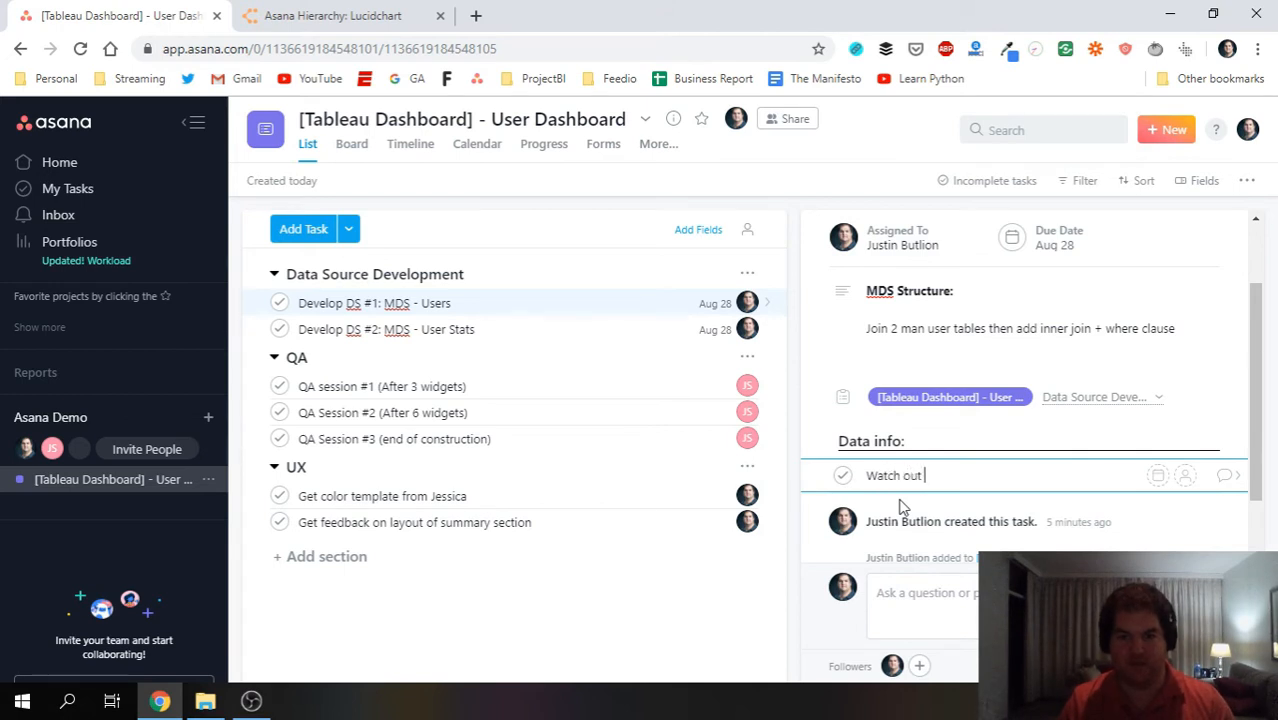
text( for duplicates)
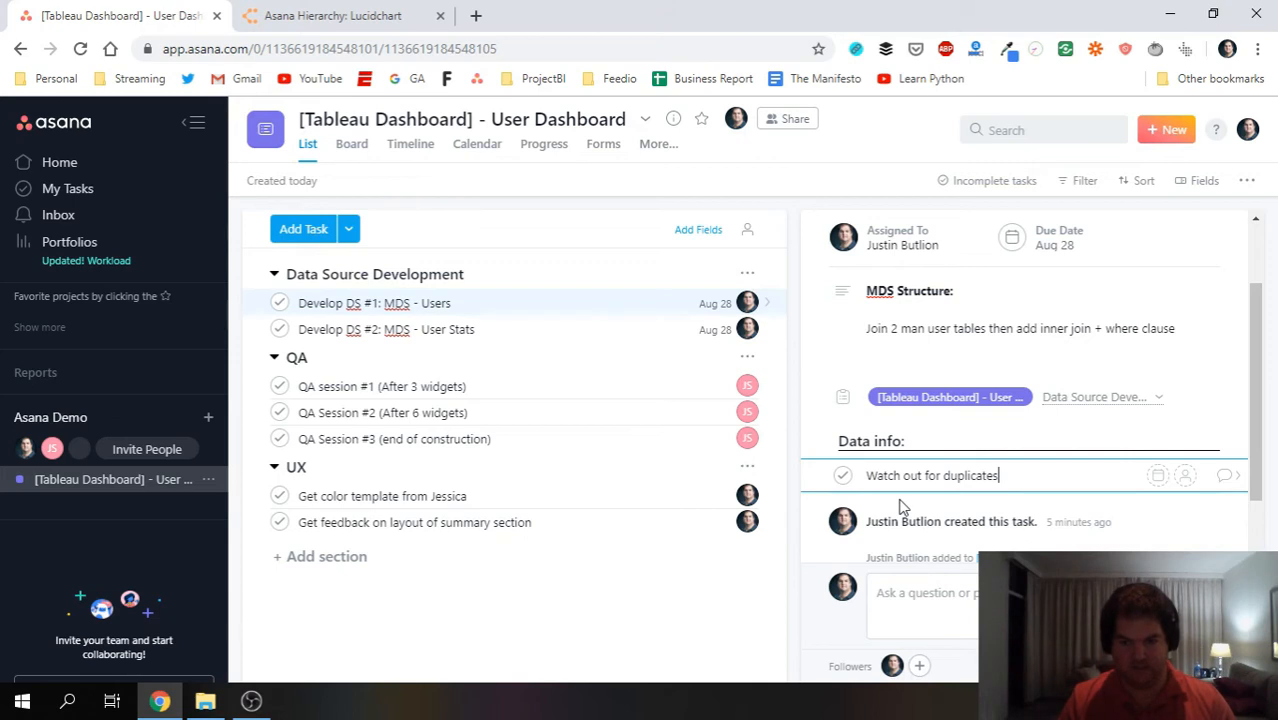
key(Return)
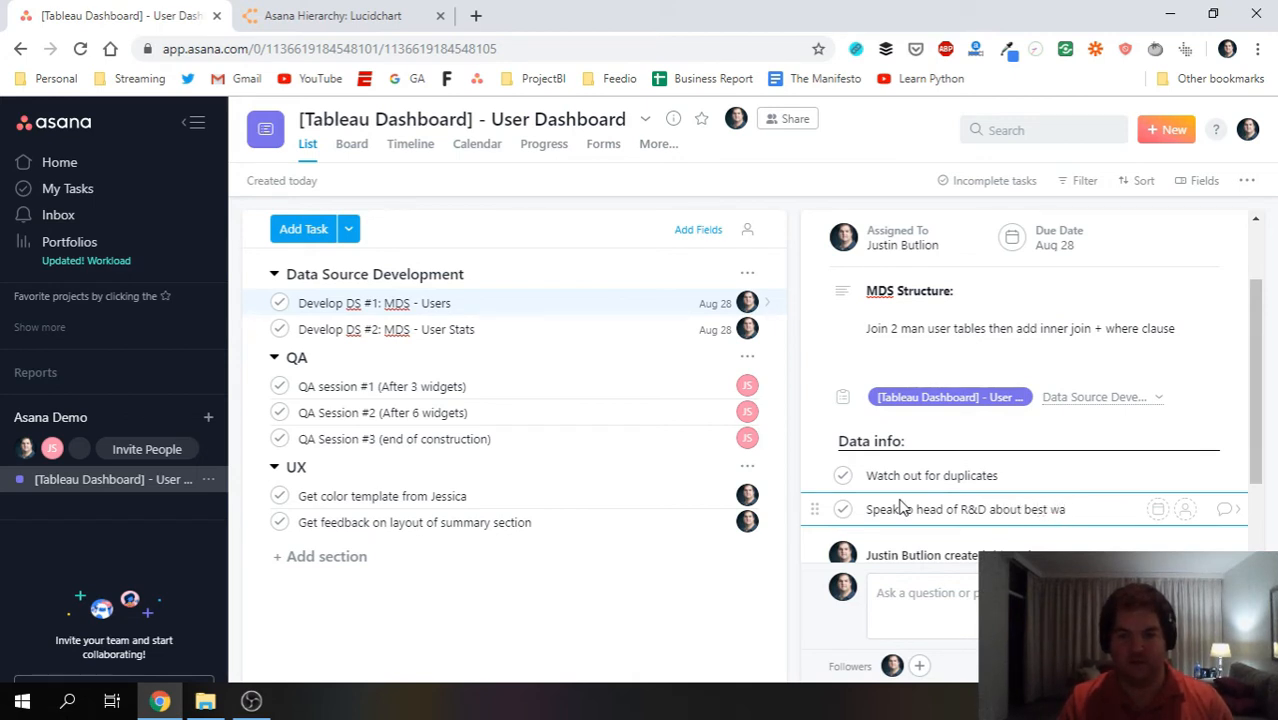
text(he o)
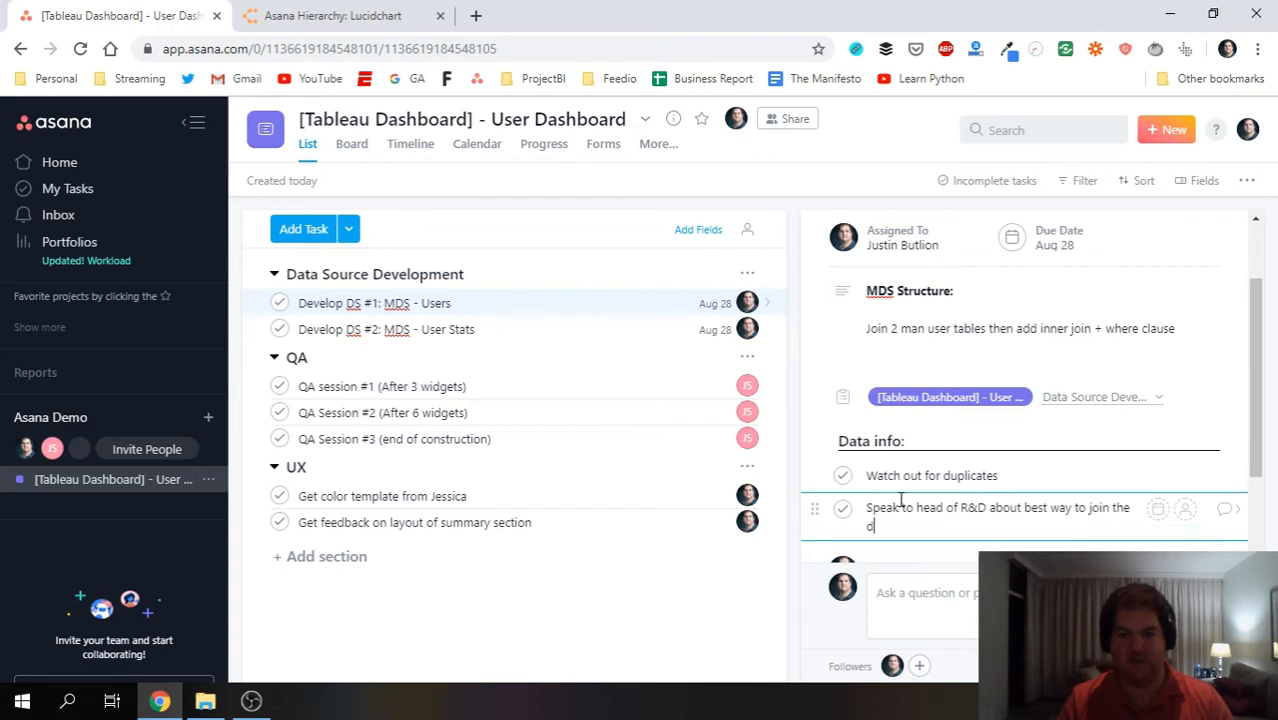
text(ata sources)
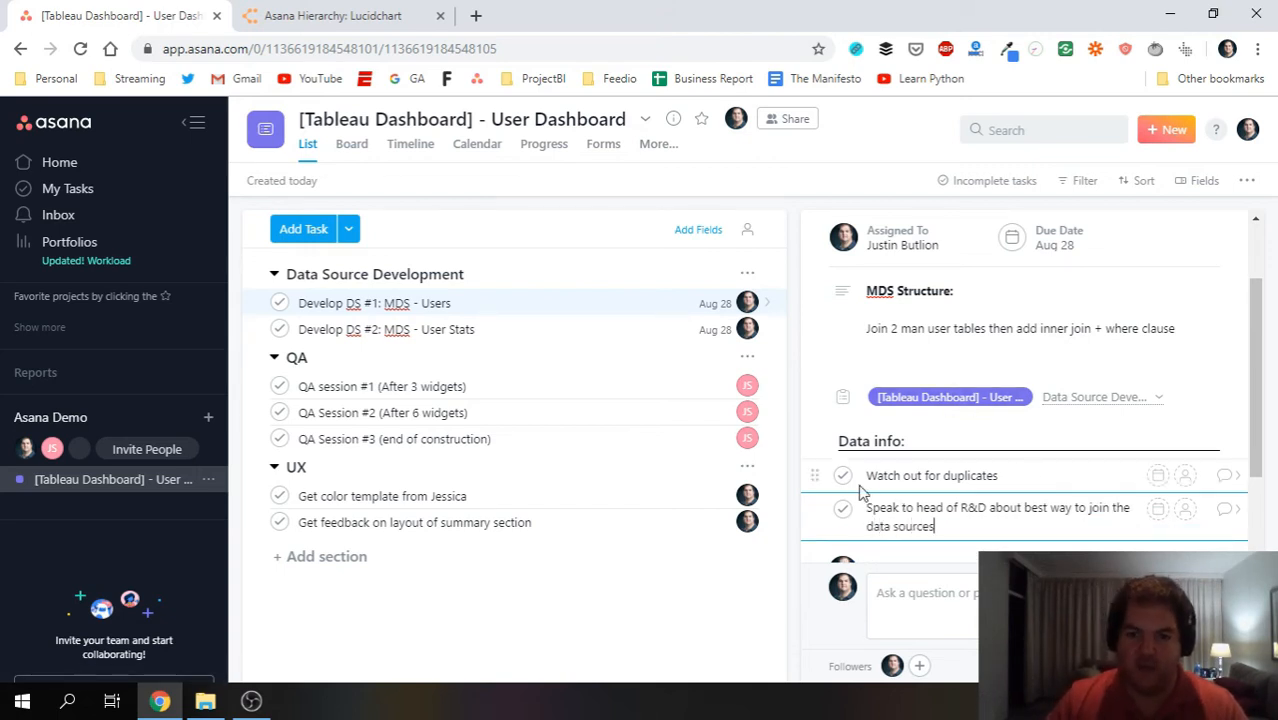
click(1013, 475)
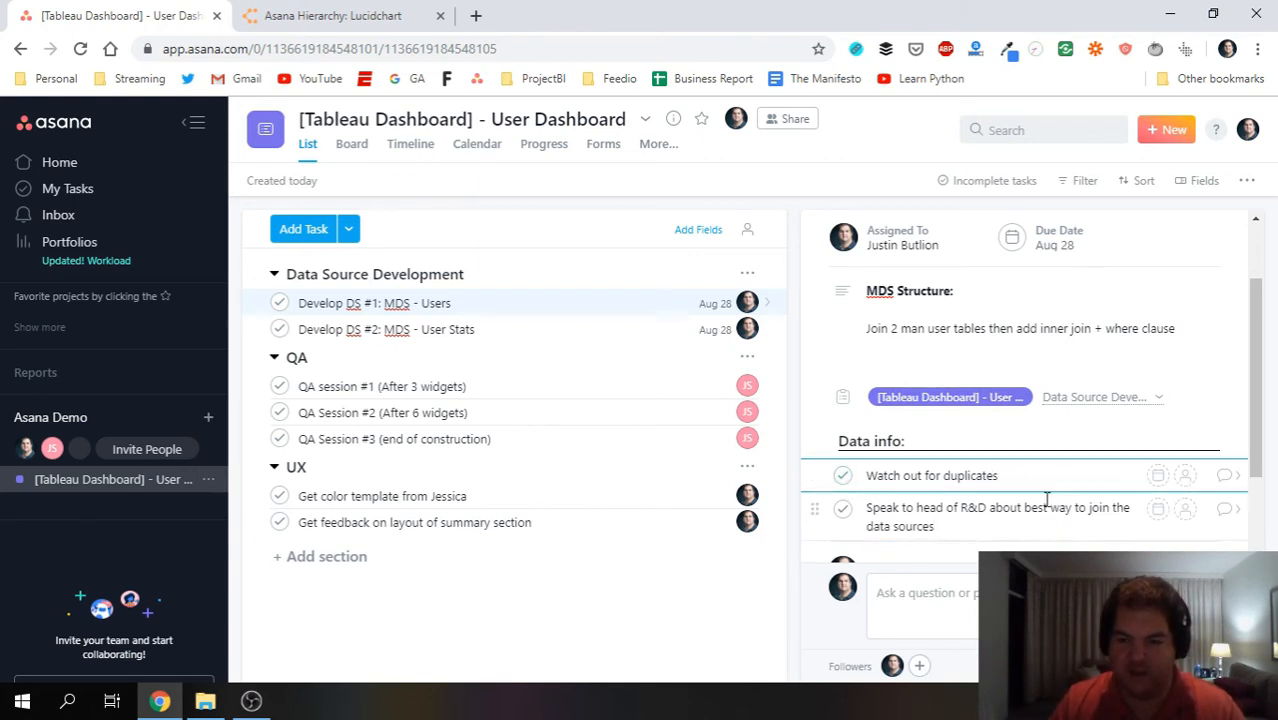
Assign the 'Watch out for duplicates' and R&D Data info subtasks to yourself.
click(1185, 475)
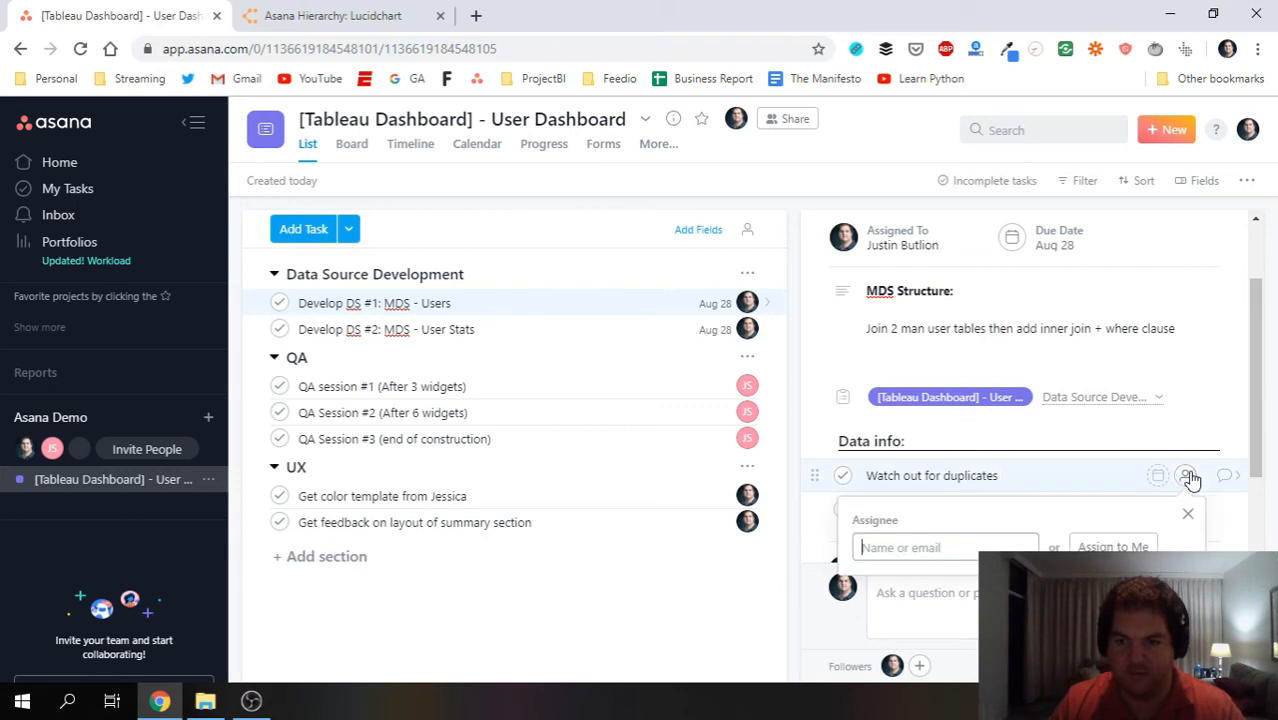
click(1104, 547)
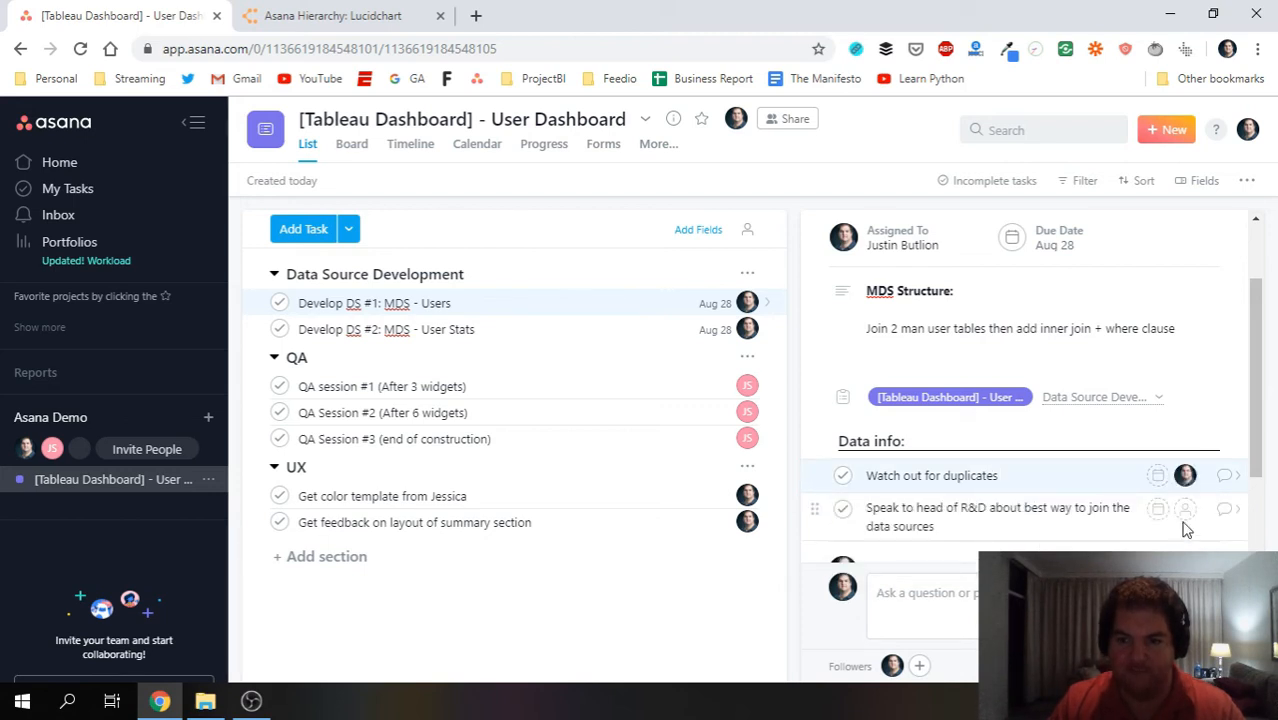
click(1185, 509)
click(1104, 581)
scroll(1121, 494, down, 1)
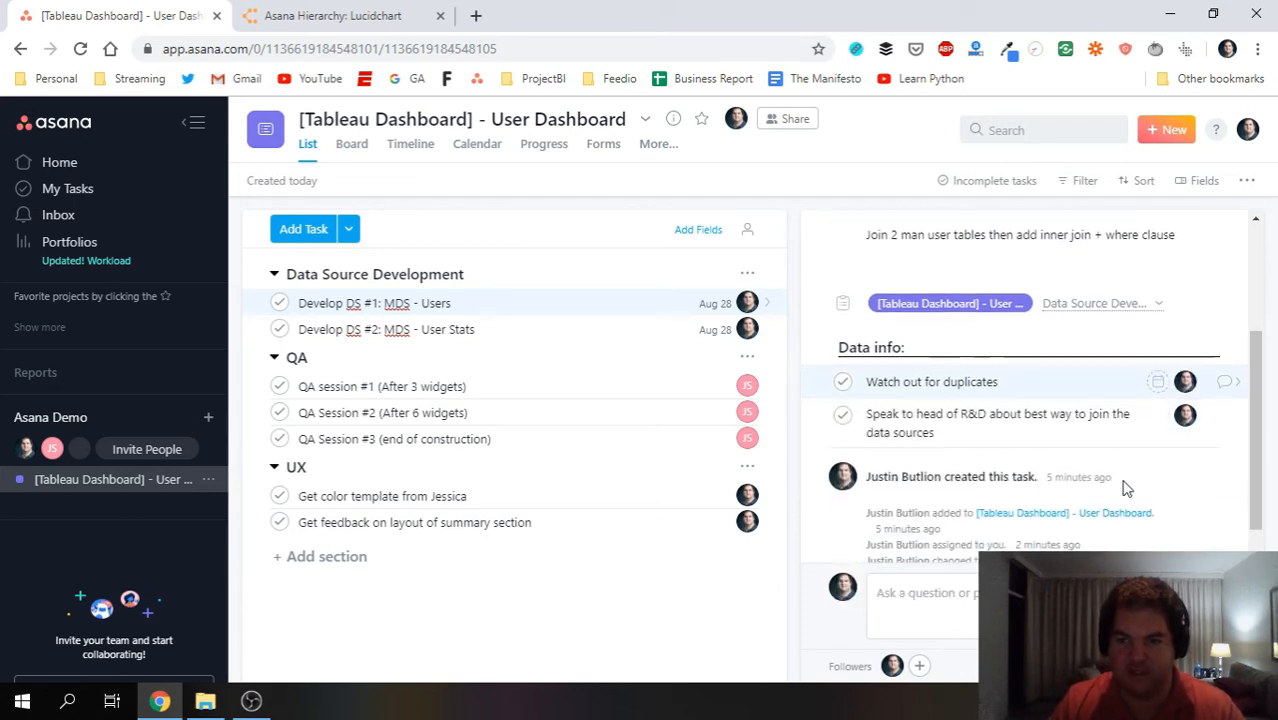
Open the 'Watch out for duplicates' subtask's details, then return to Develop DS #1: MDS - Users.
click(1226, 381)
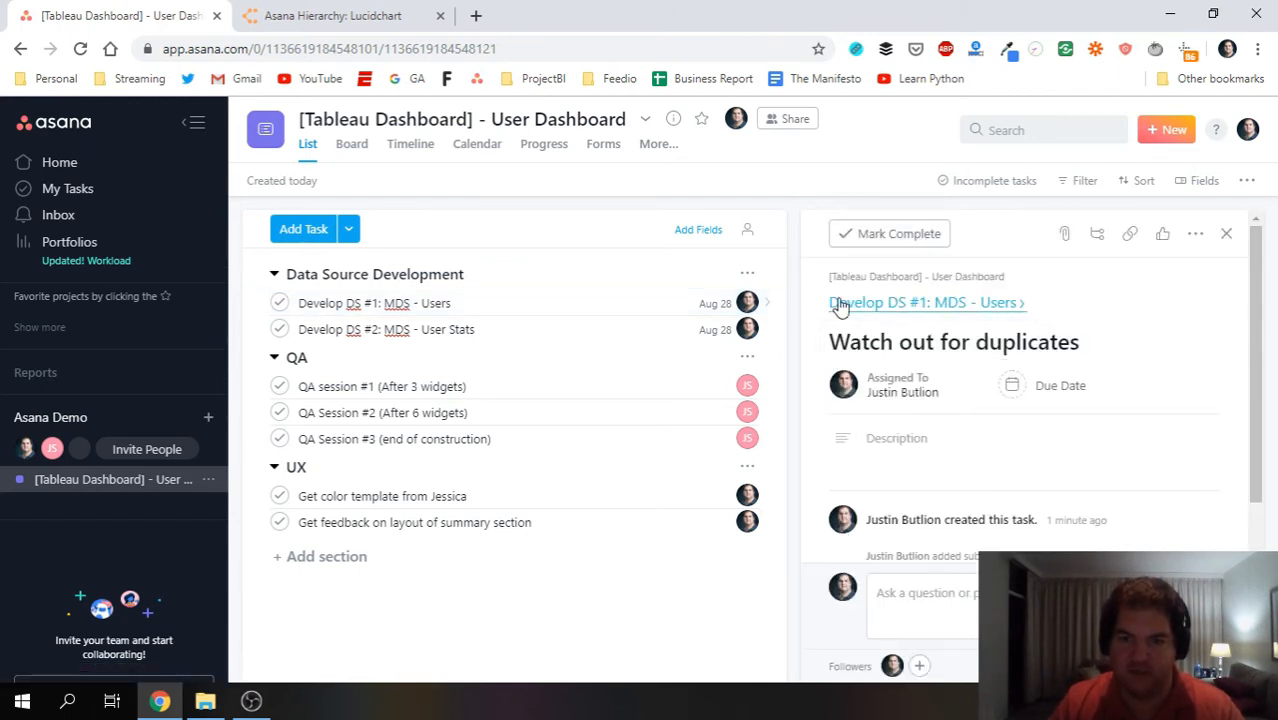
click(890, 302)
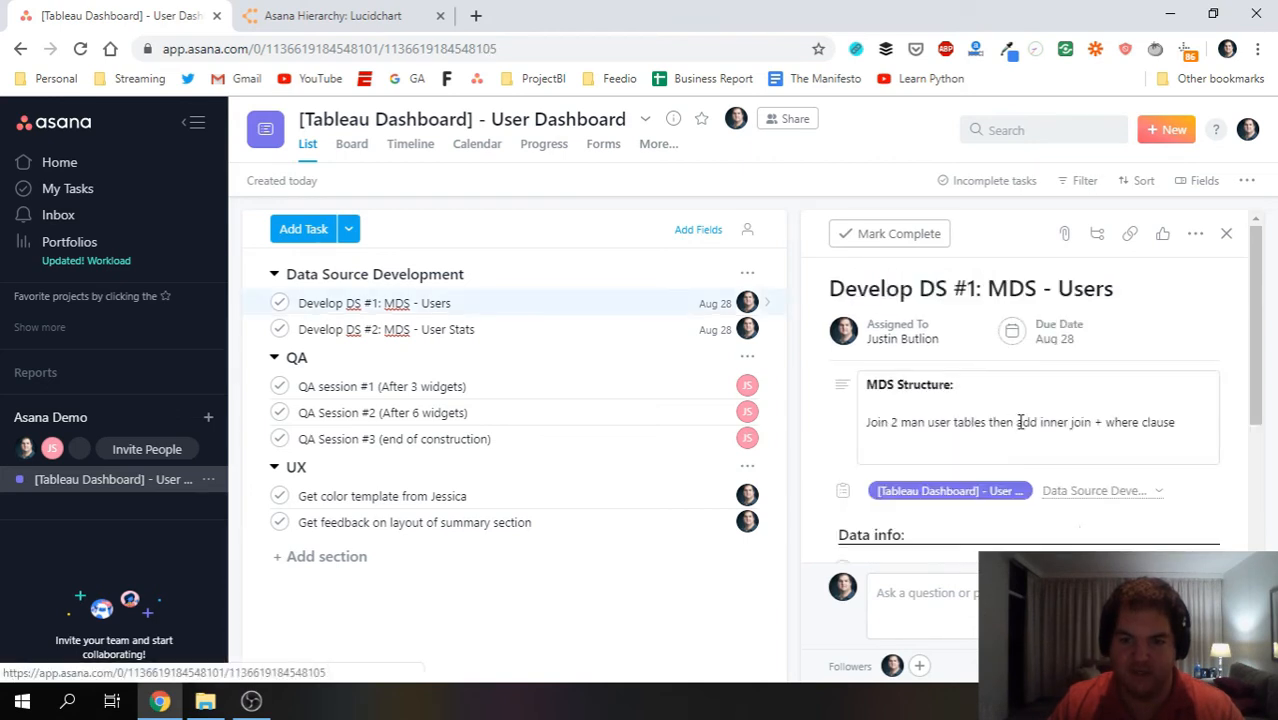
scroll(1071, 519, down, 3)
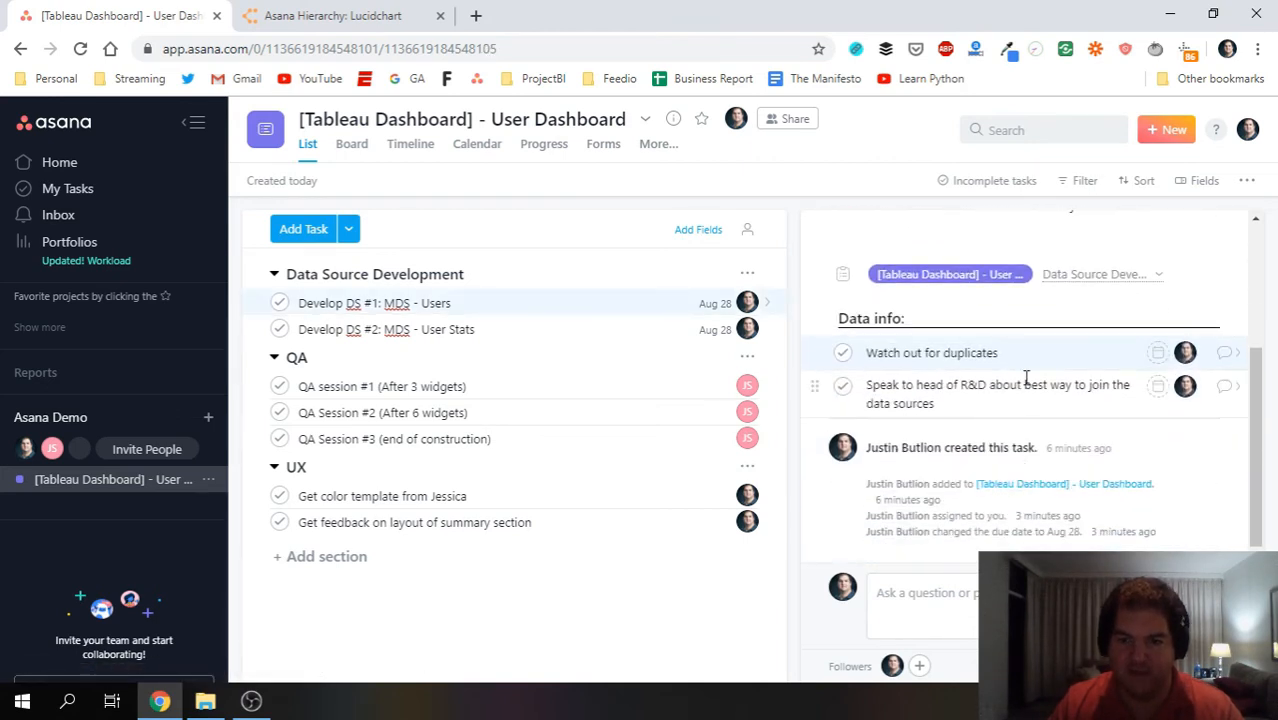
scroll(1055, 385, up, 3)
scroll(1050, 400, down, 2)
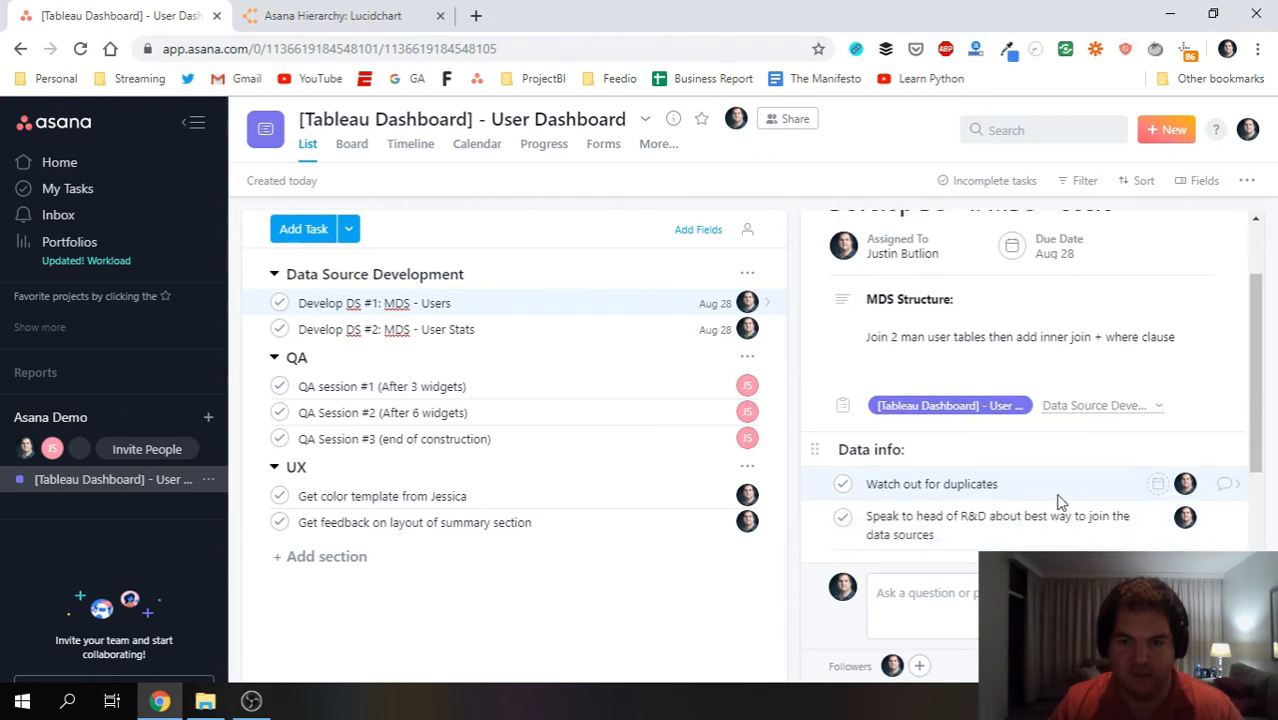
scroll(1100, 462, up, 1)
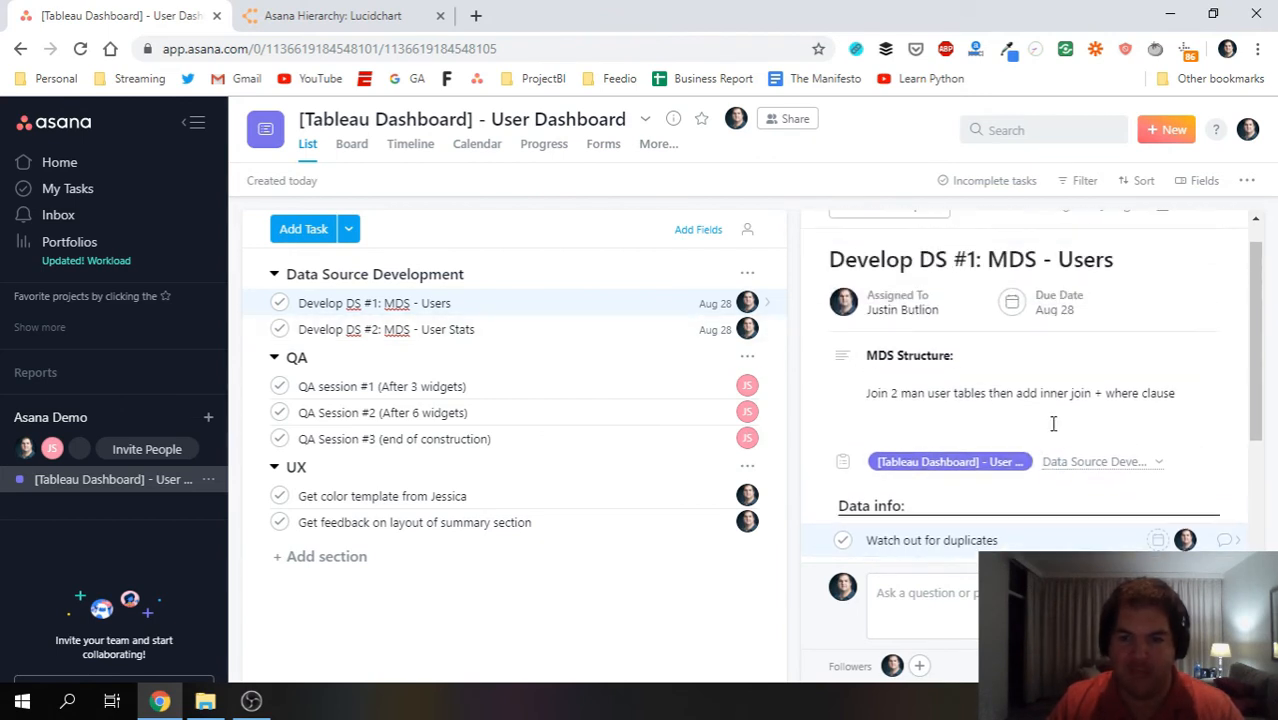
scroll(1104, 451, down, 2)
scroll(900, 400, up, 2)
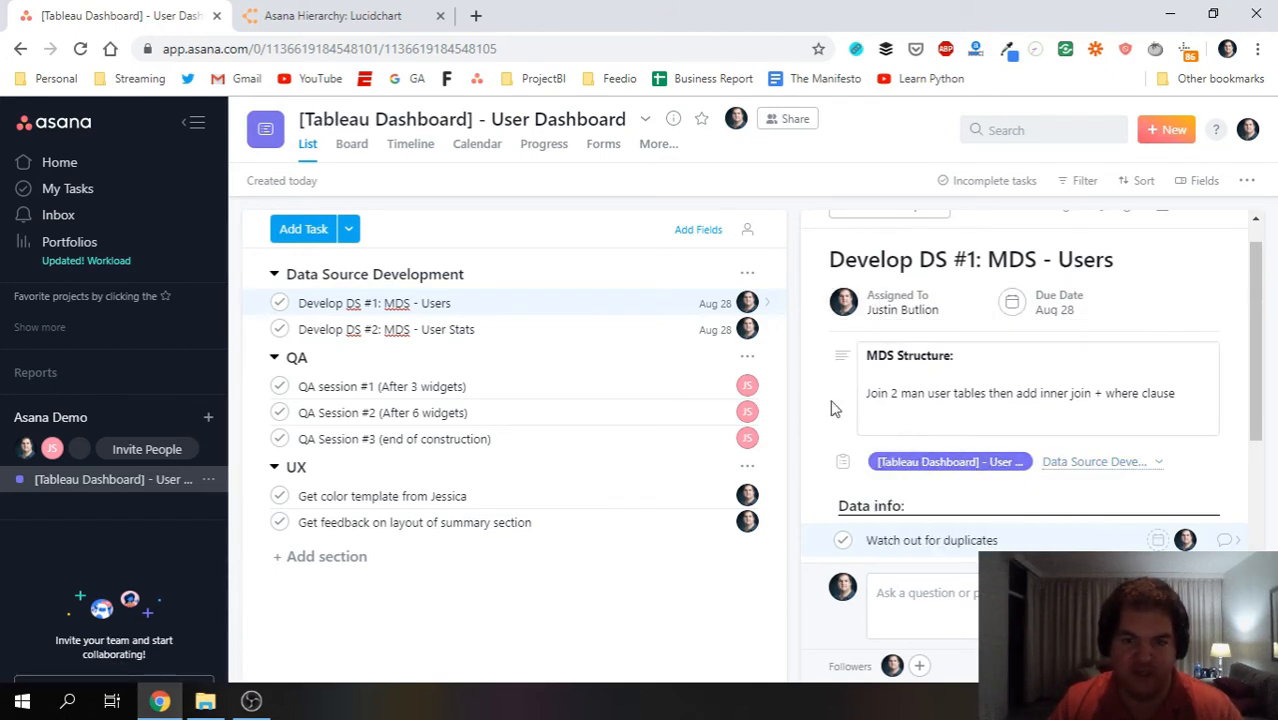
scroll(845, 397, up, 1)
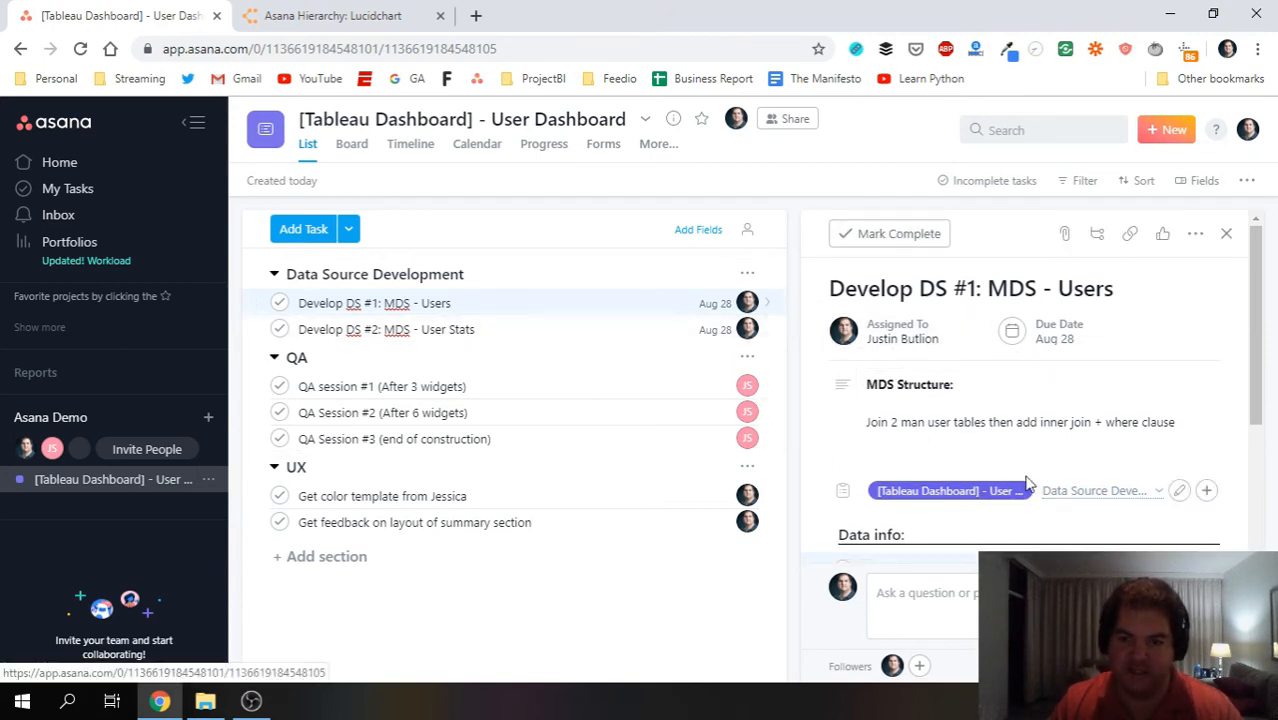
scroll(945, 380, down, 4)
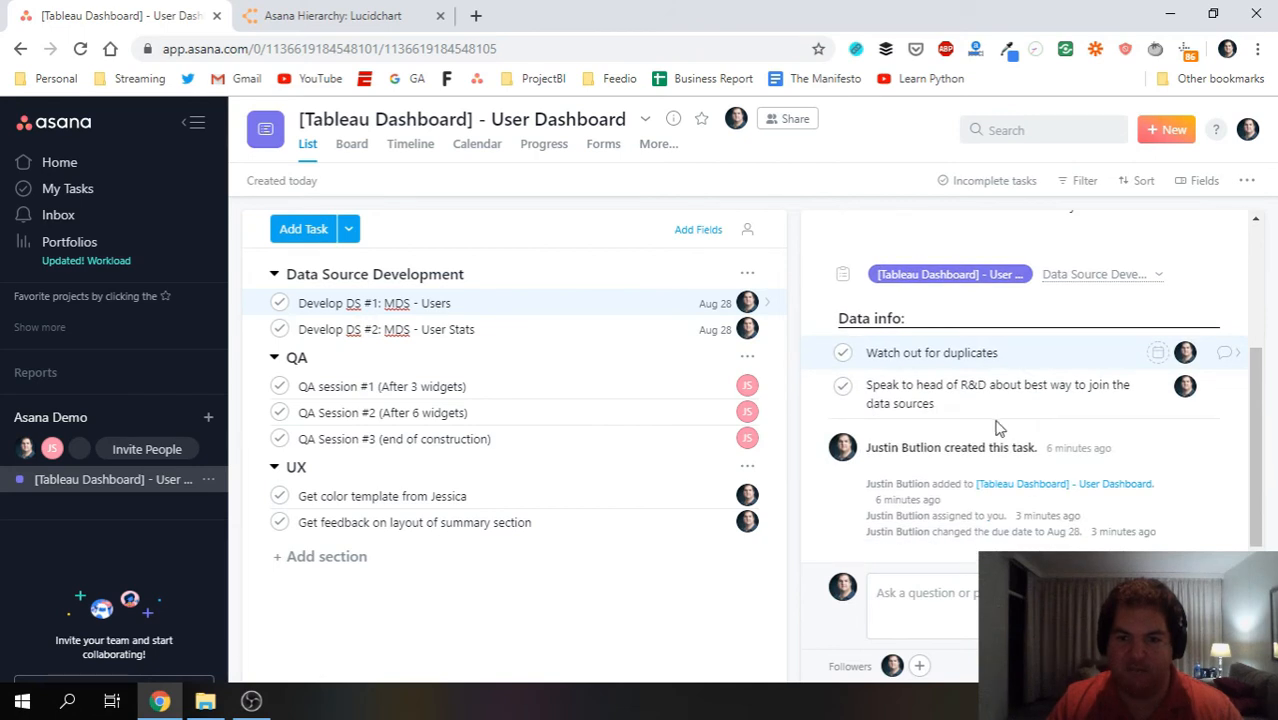
click(908, 602)
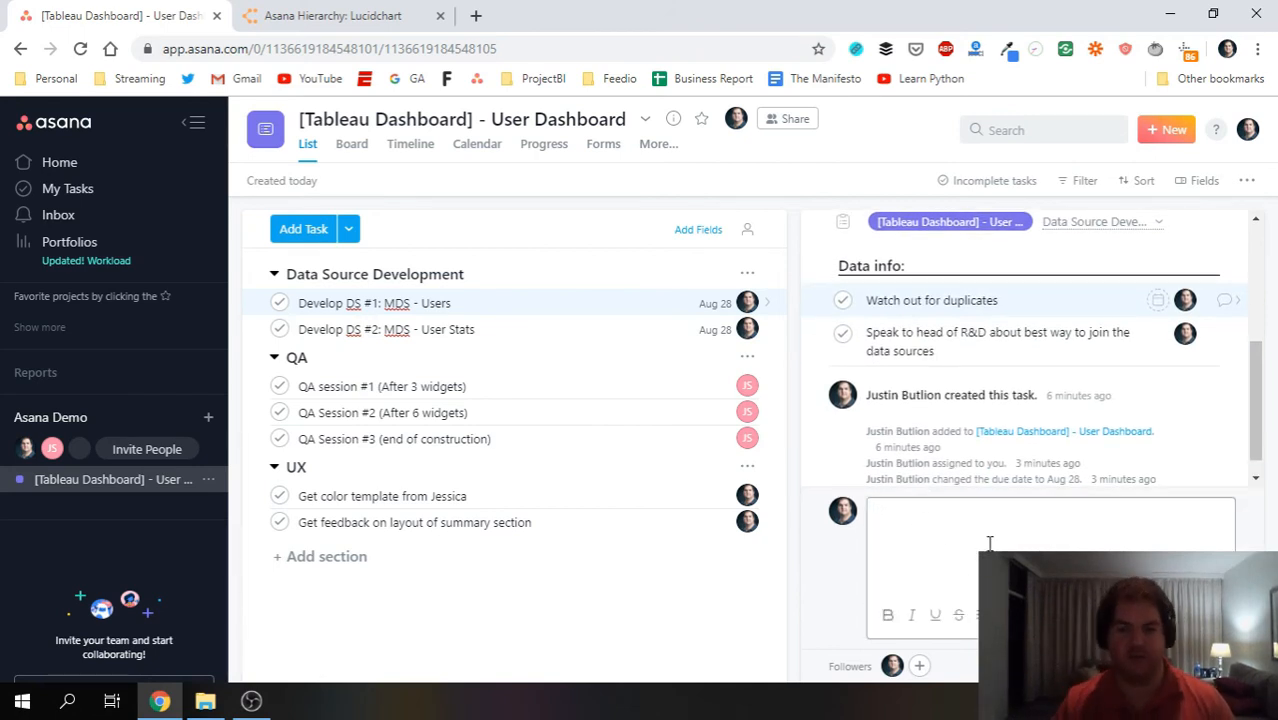
text(@)
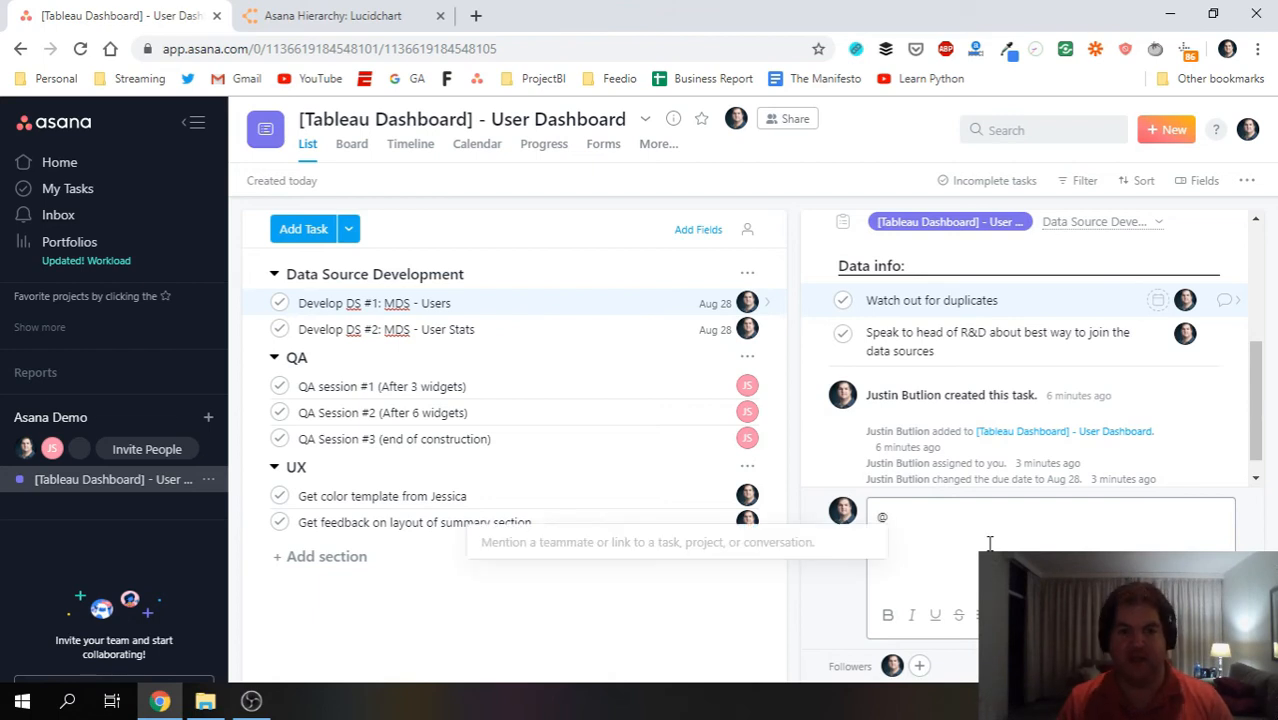
text(j)
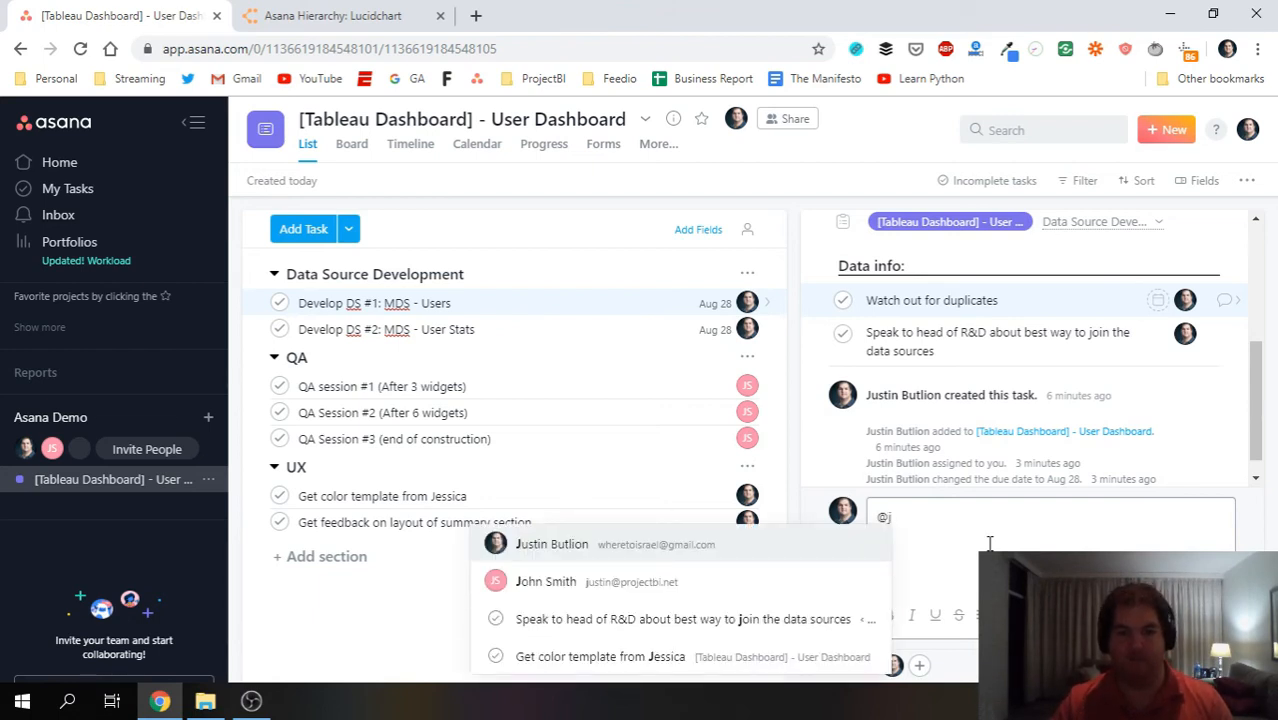
click(633, 586)
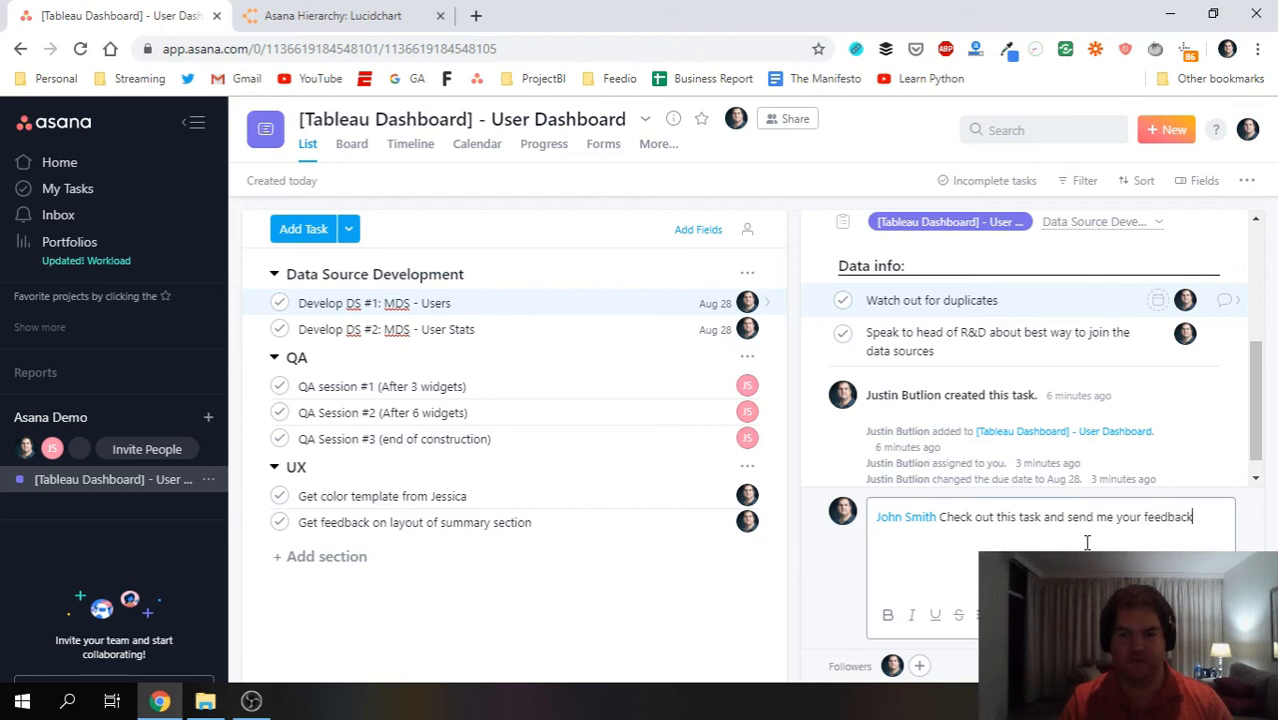
click(1196, 616)
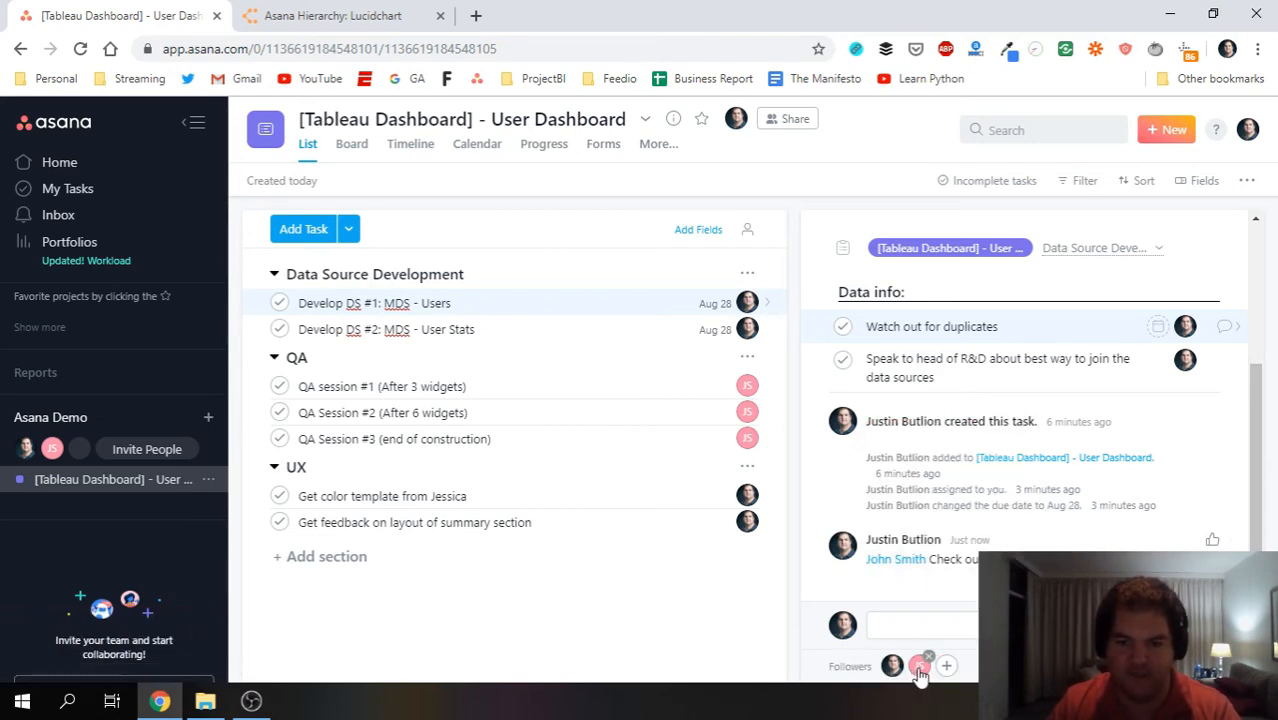
scroll(1025, 485, up, 4)
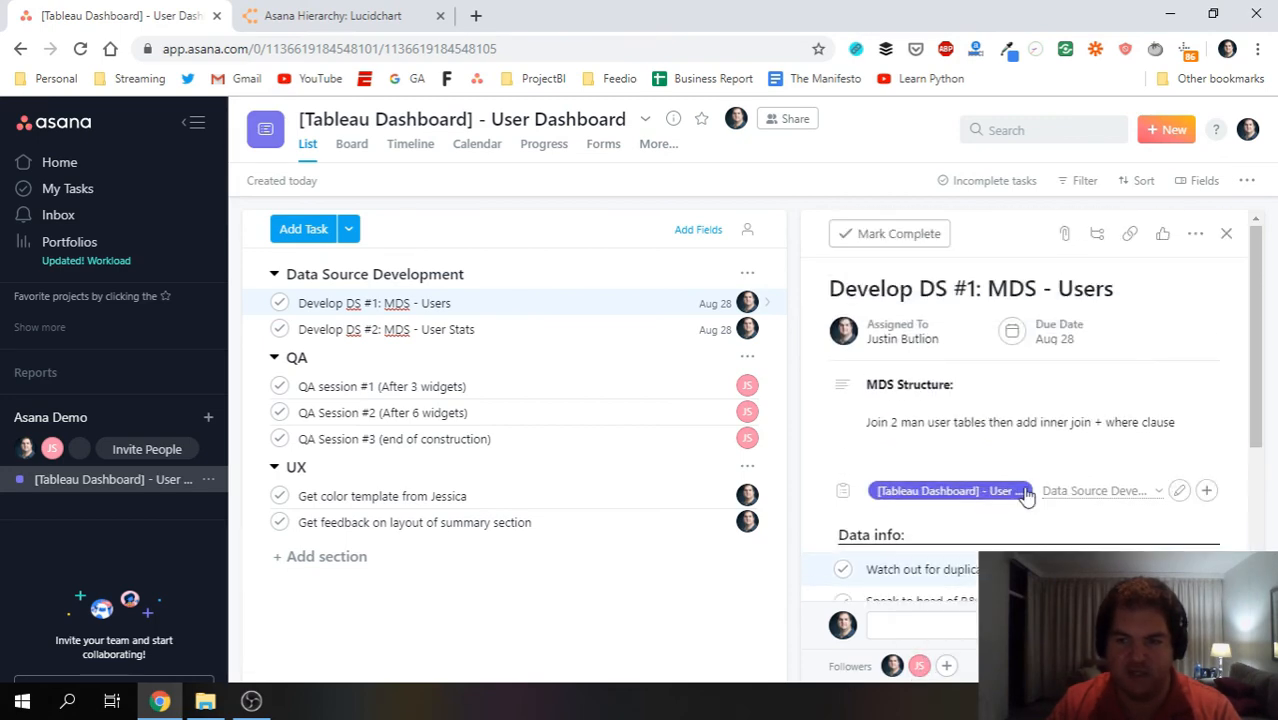
scroll(1040, 390, down, 4)
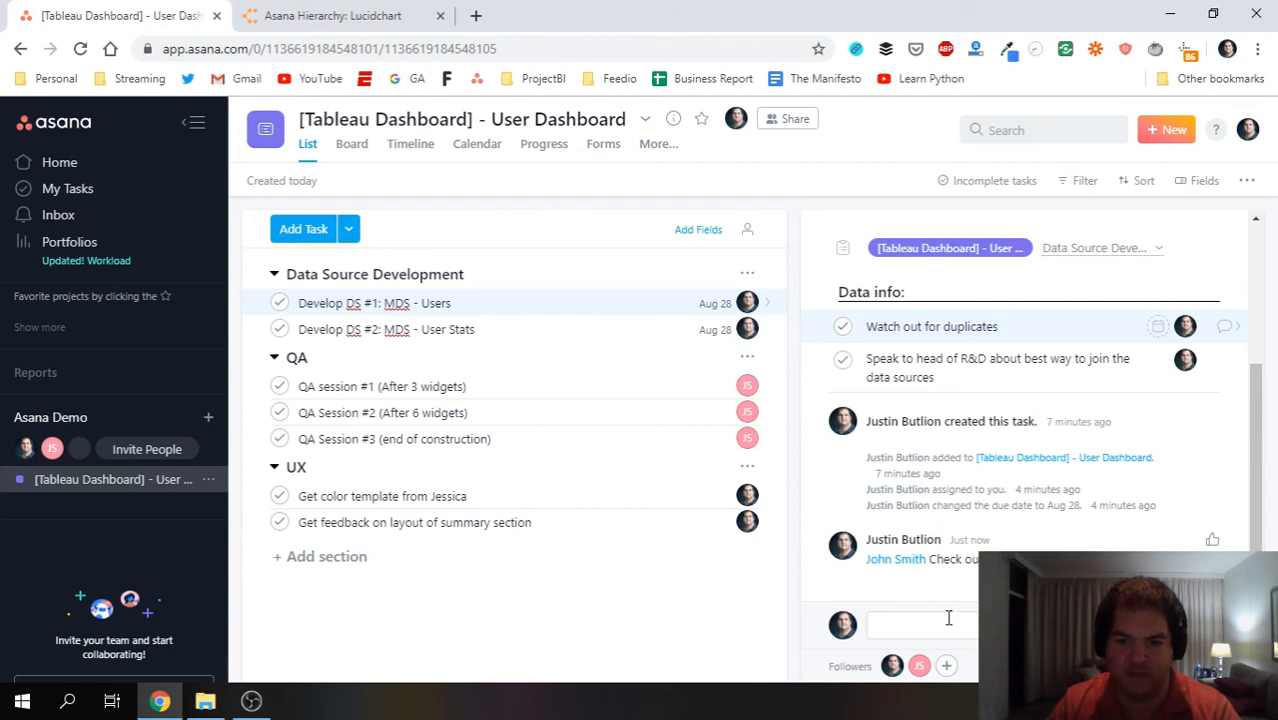
scroll(968, 535, up, 3)
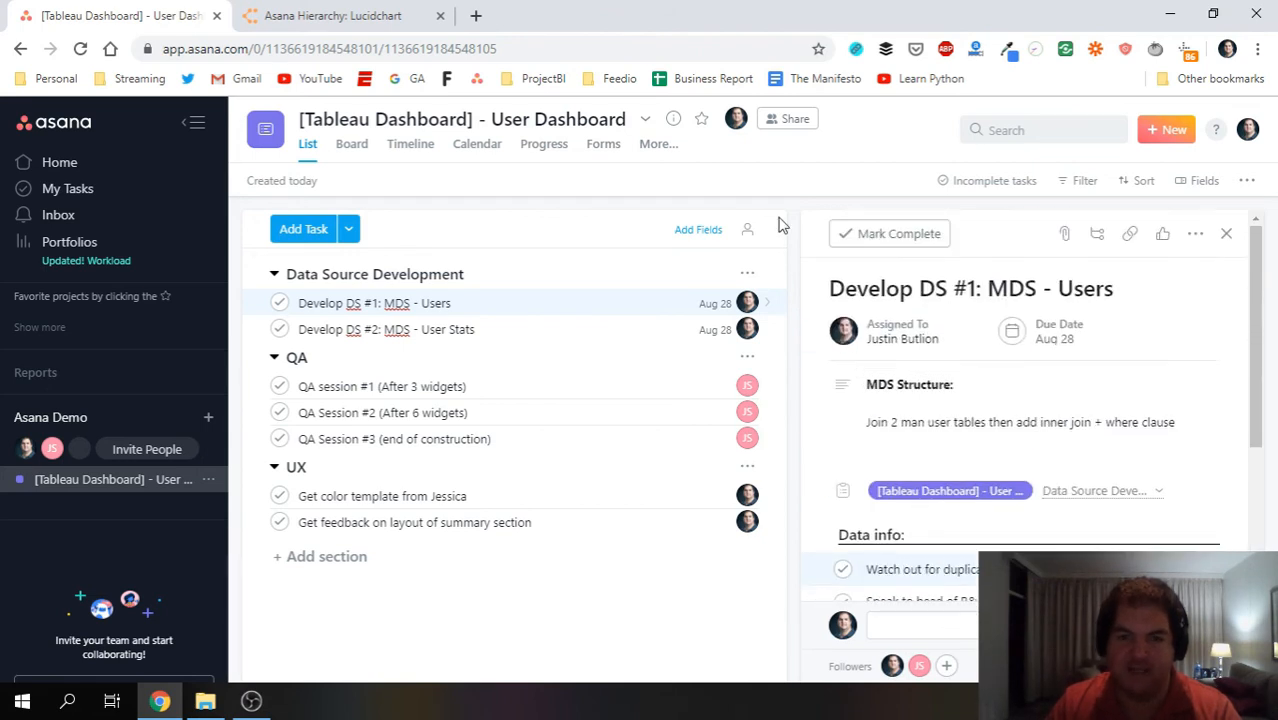
click(1013, 382)
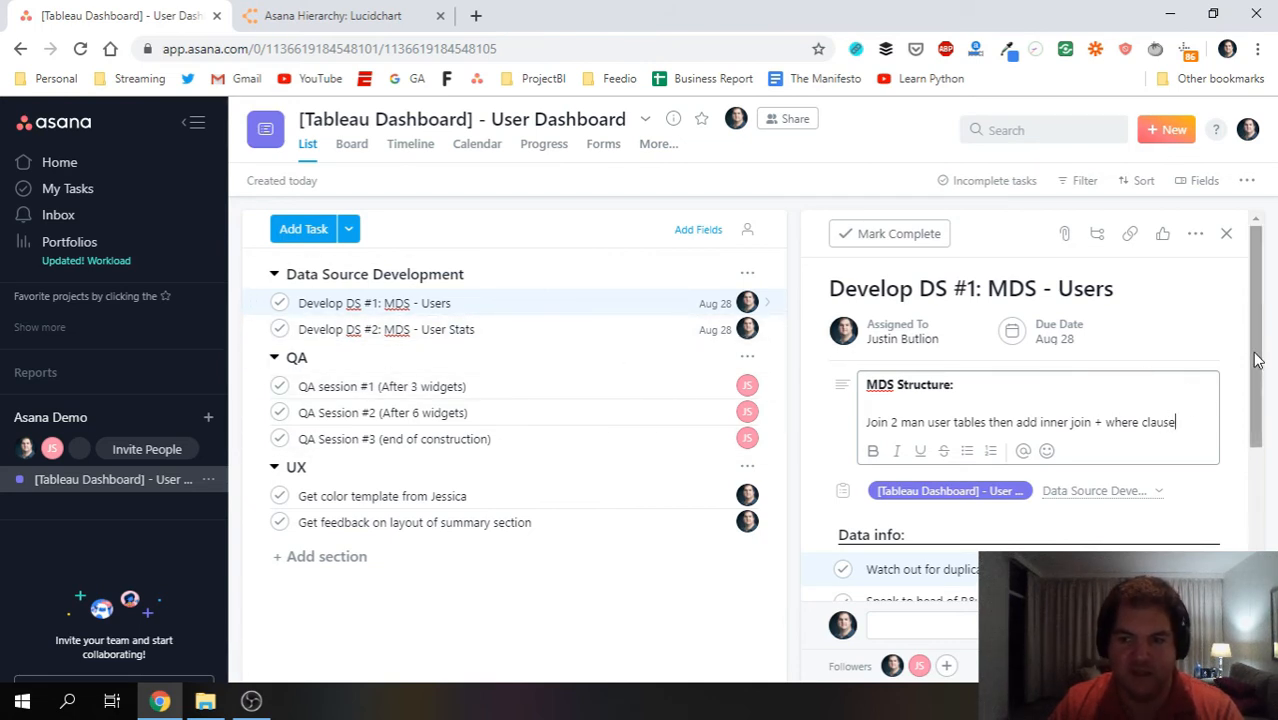
drag(1264, 320, 1264, 259)
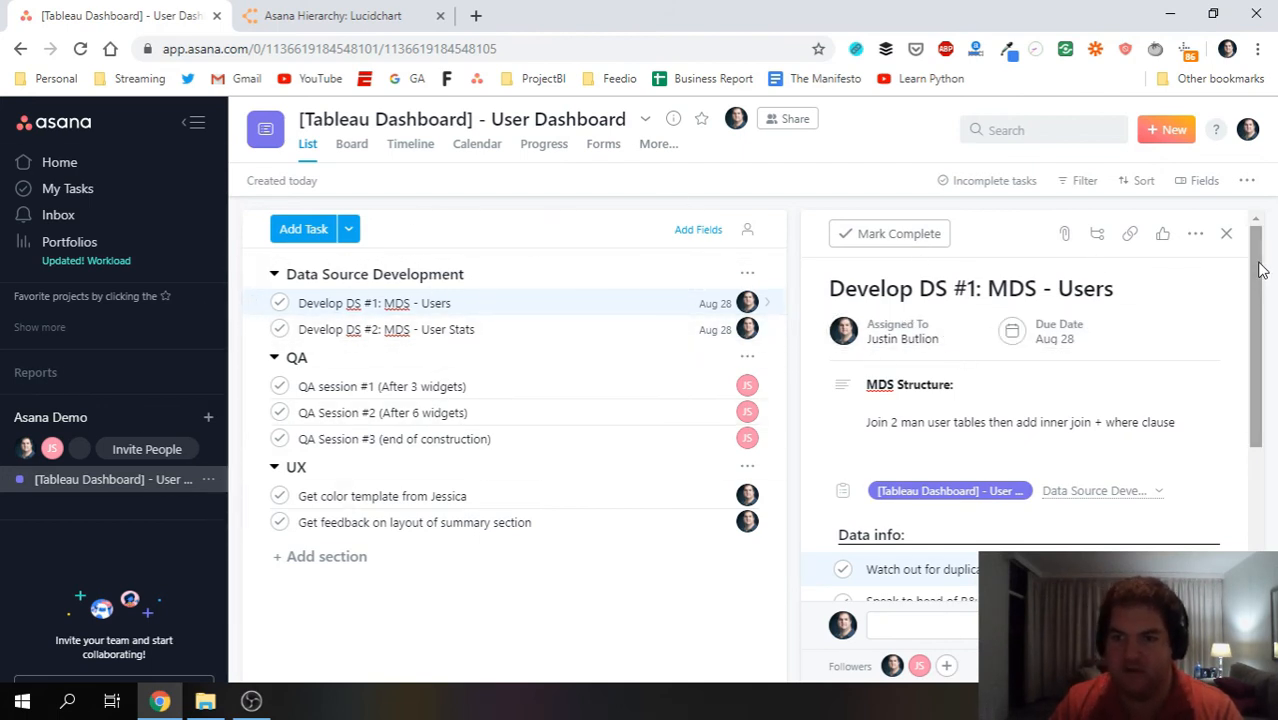
scroll(1257, 280, down, 5)
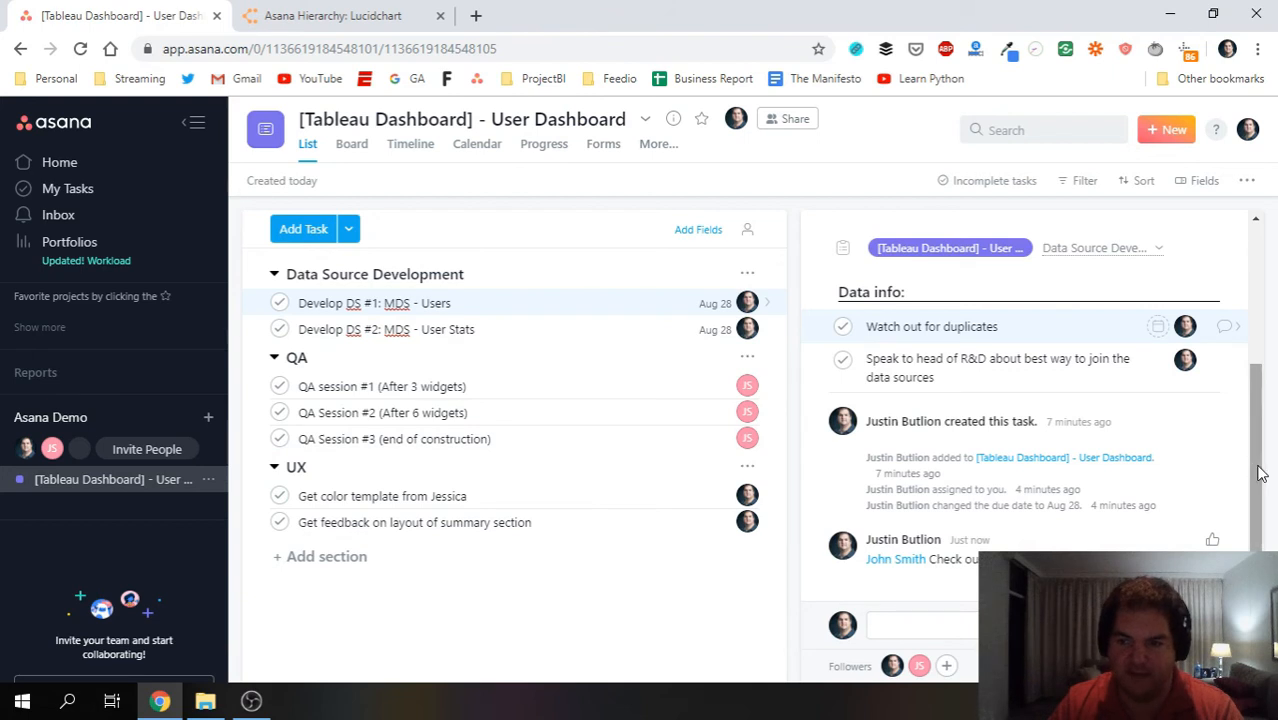
drag(1259, 467, 1264, 284)
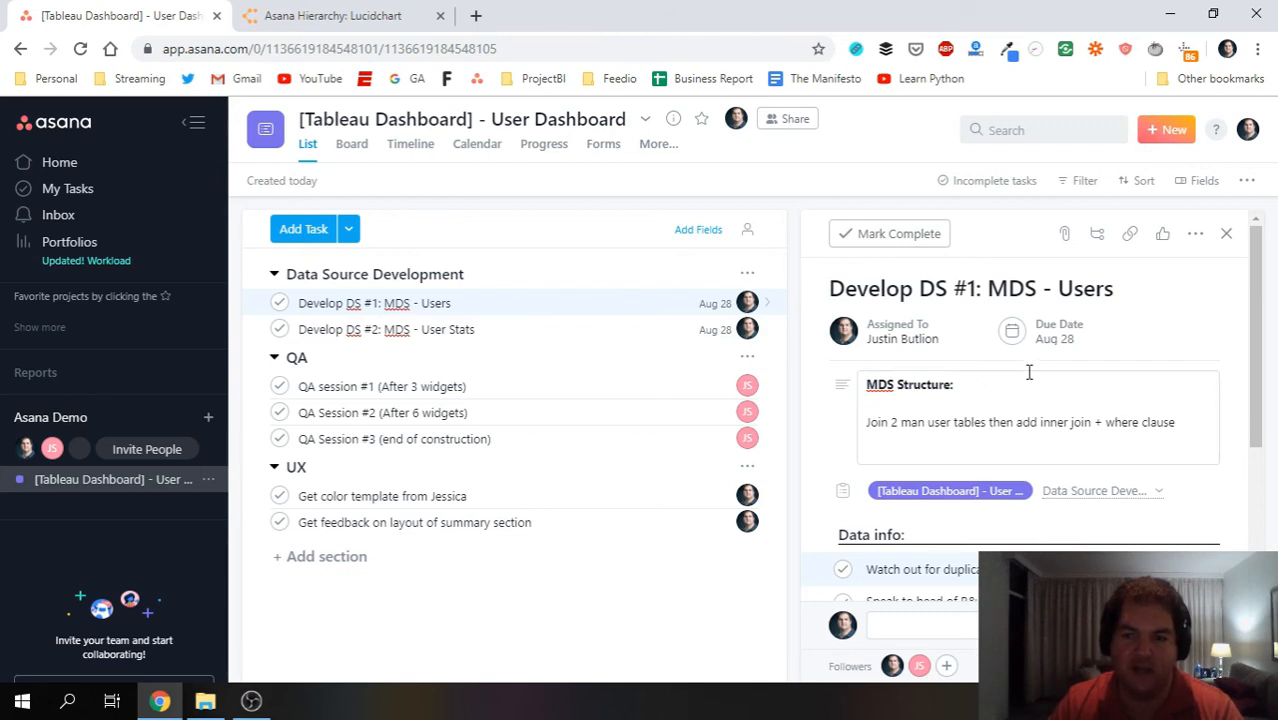
drag(1262, 326, 1262, 462)
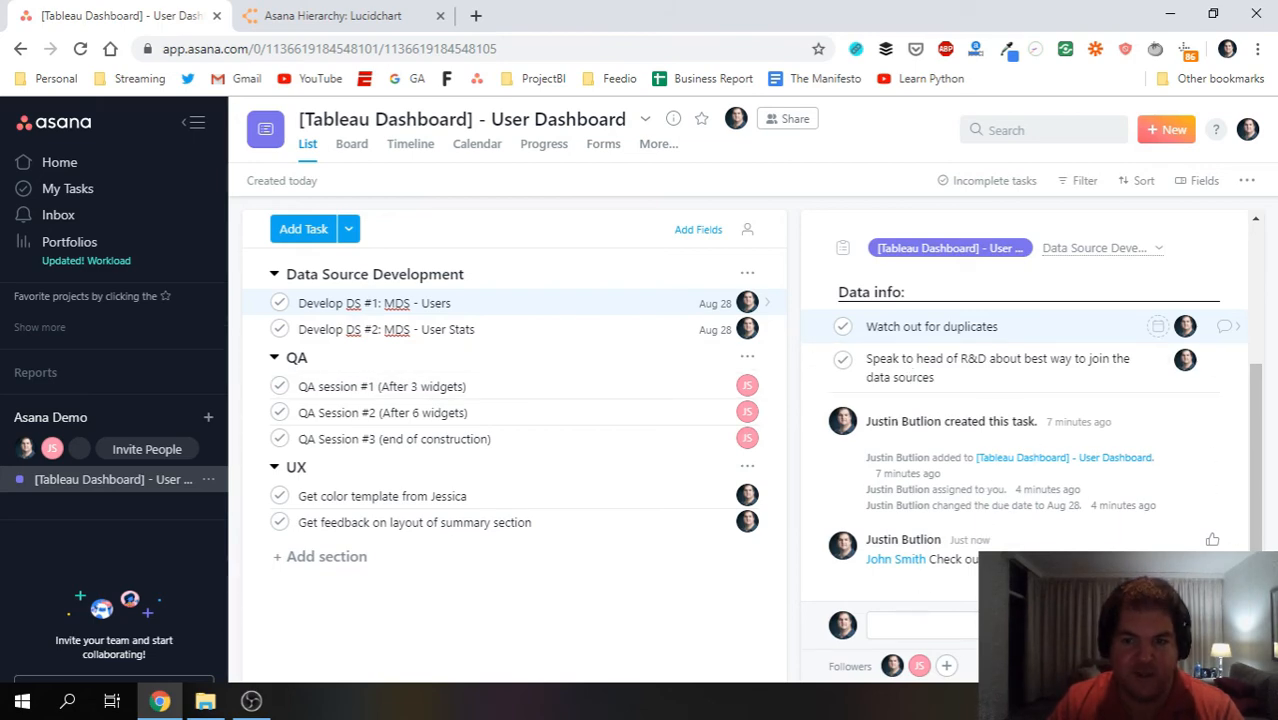
scroll(1020, 538, up, 4)
scroll(1017, 539, down, 4)
scroll(990, 531, up, 5)
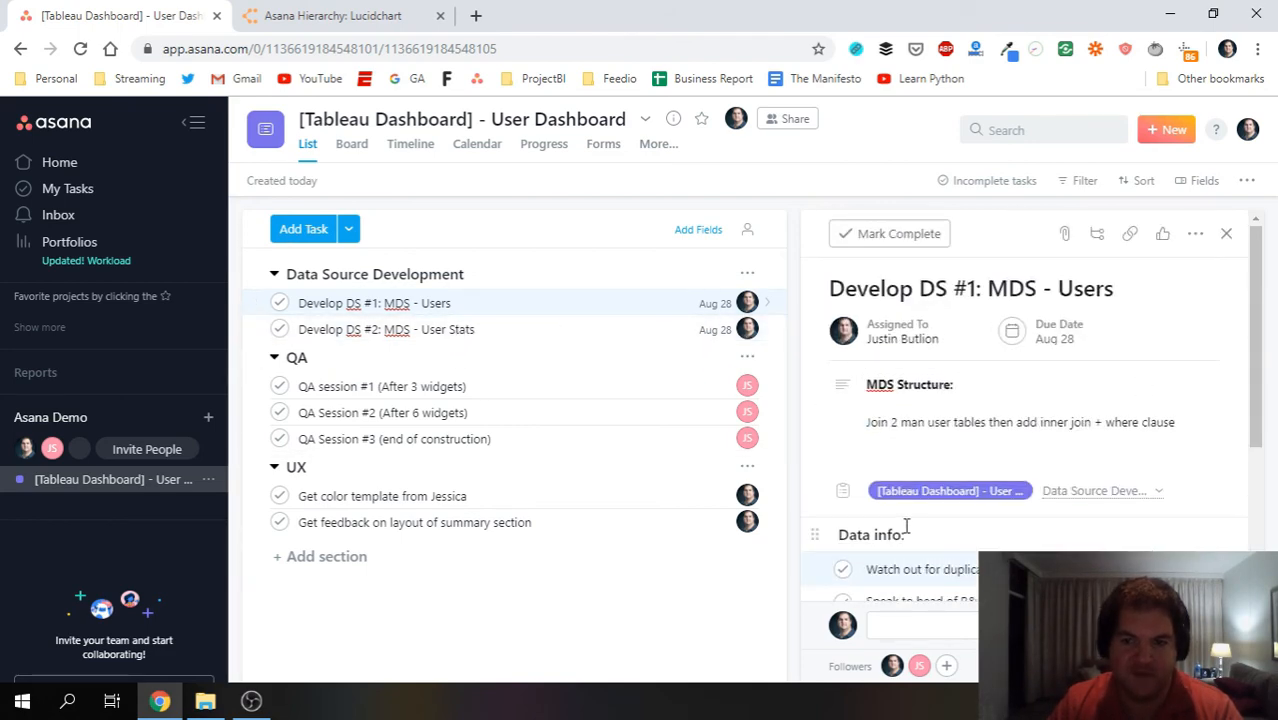
scroll(990, 515, down, 3)
scroll(1000, 330, up, 5)
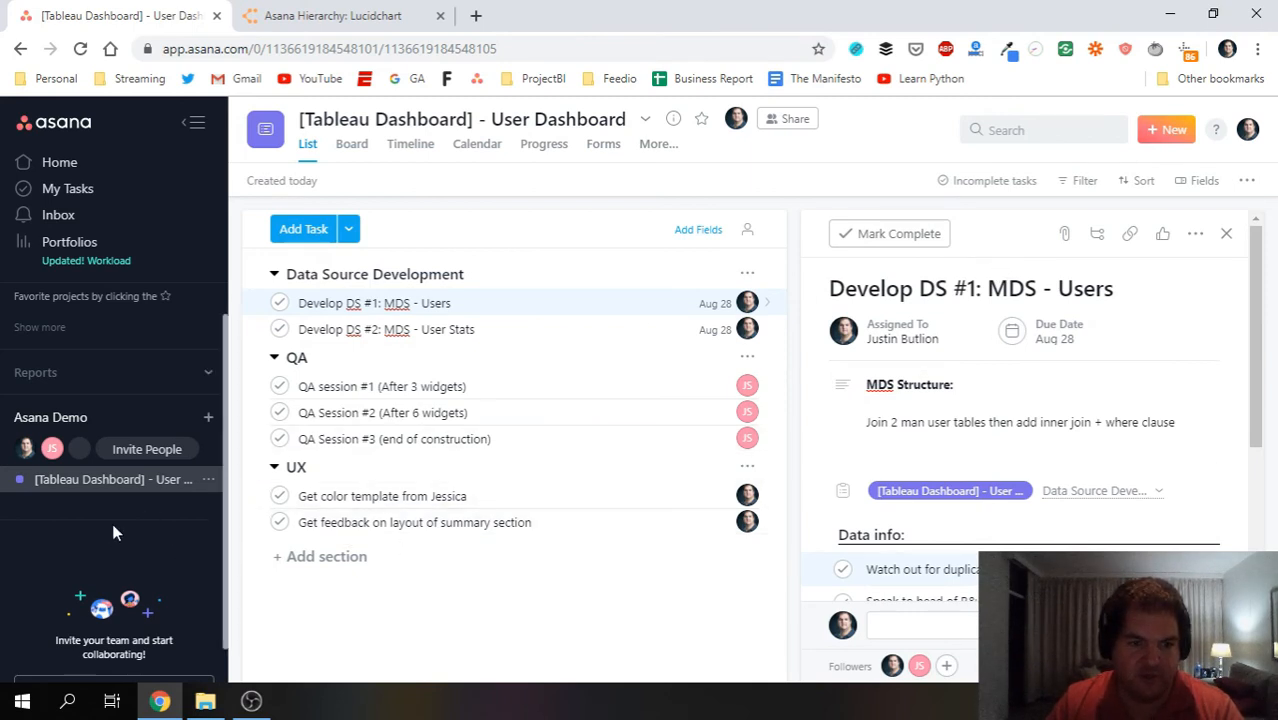
scroll(118, 520, down, 1)
scroll(170, 530, up, 2)
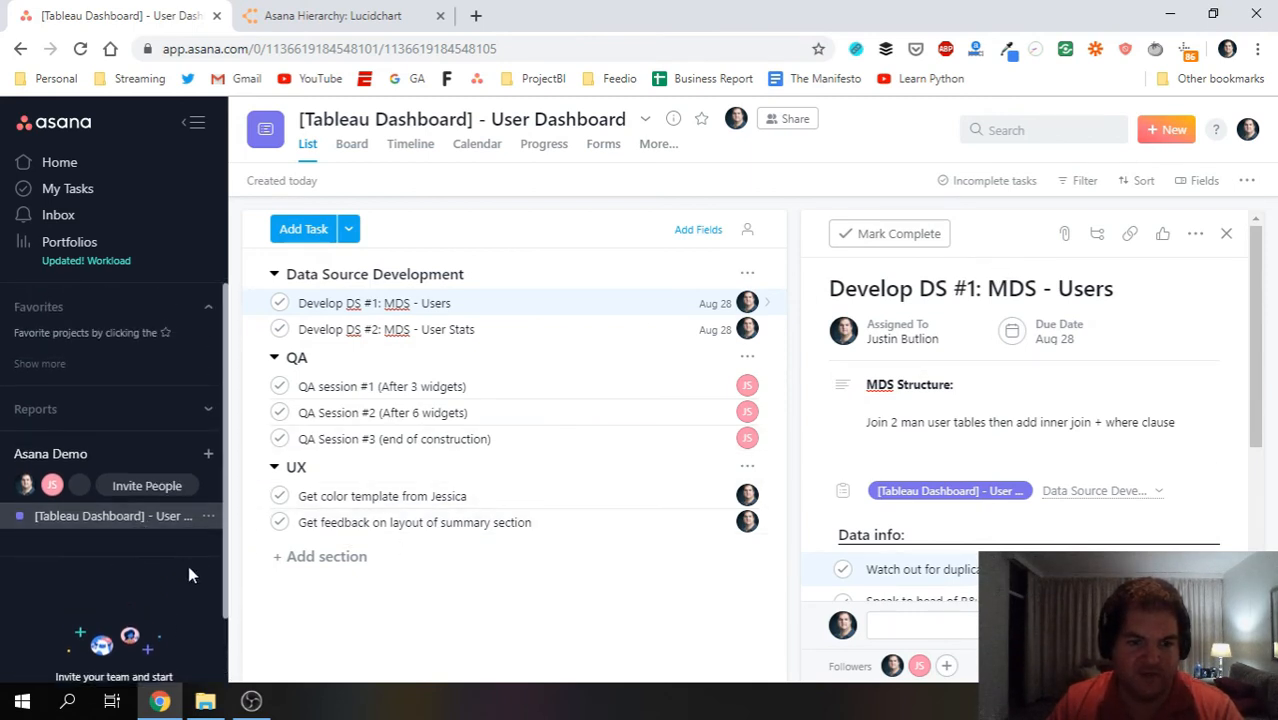
Create a blank project named 'Training' with List view and public privacy.
click(208, 455)
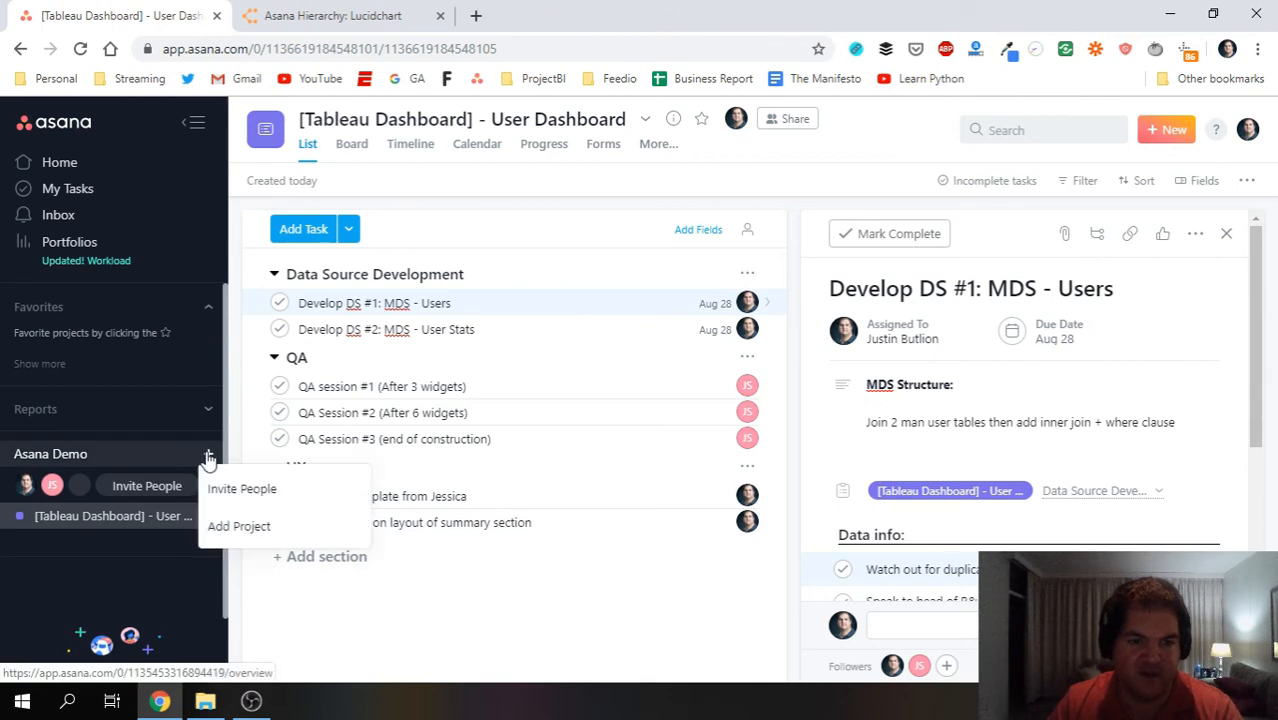
click(262, 527)
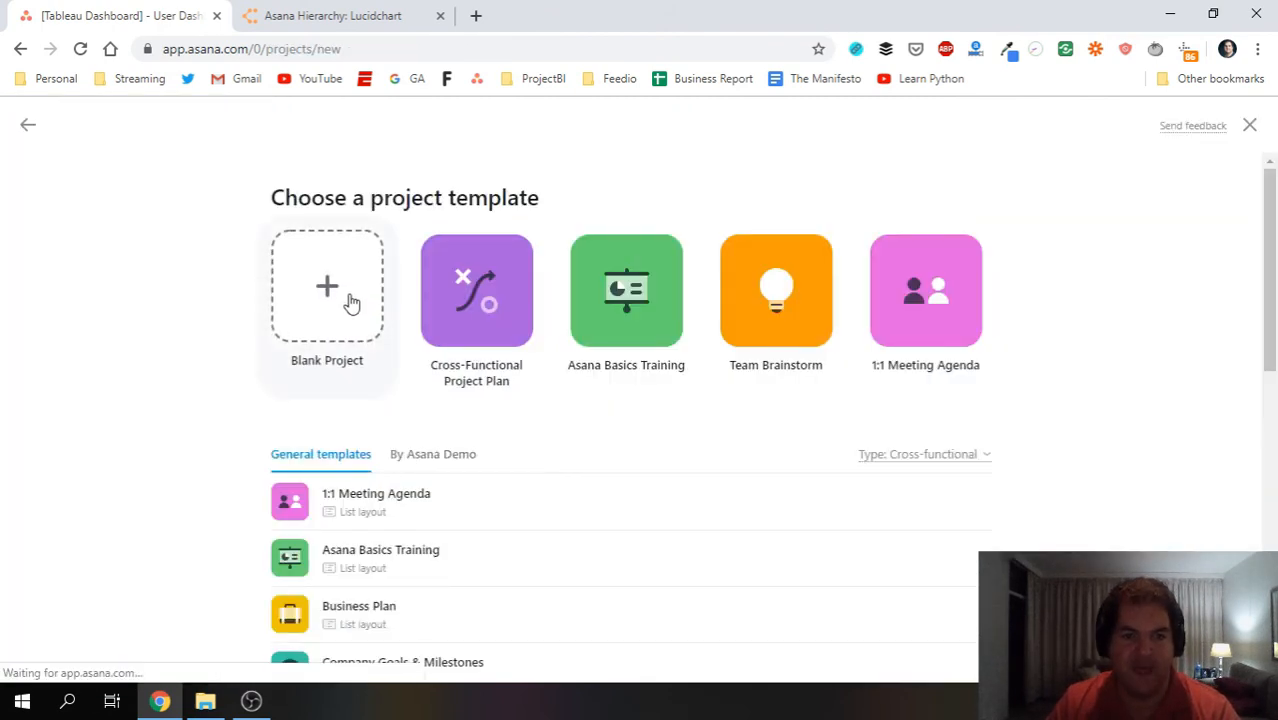
click(350, 302)
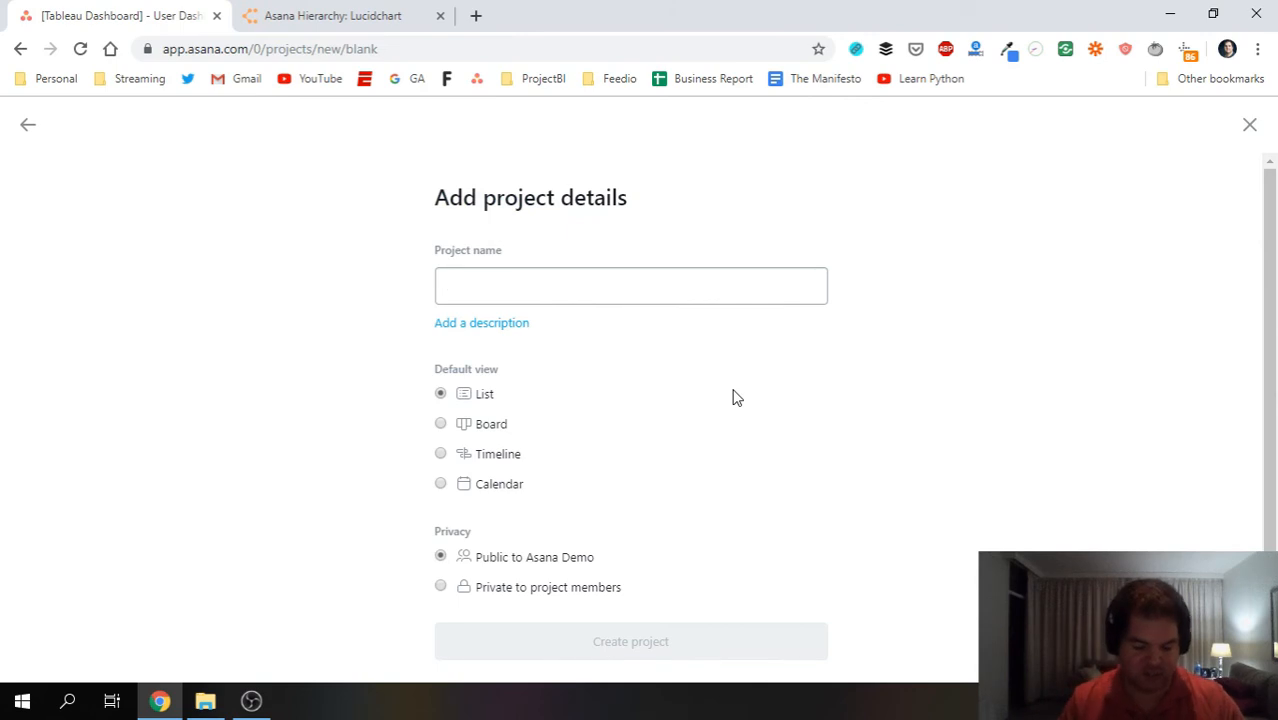
text(Da)
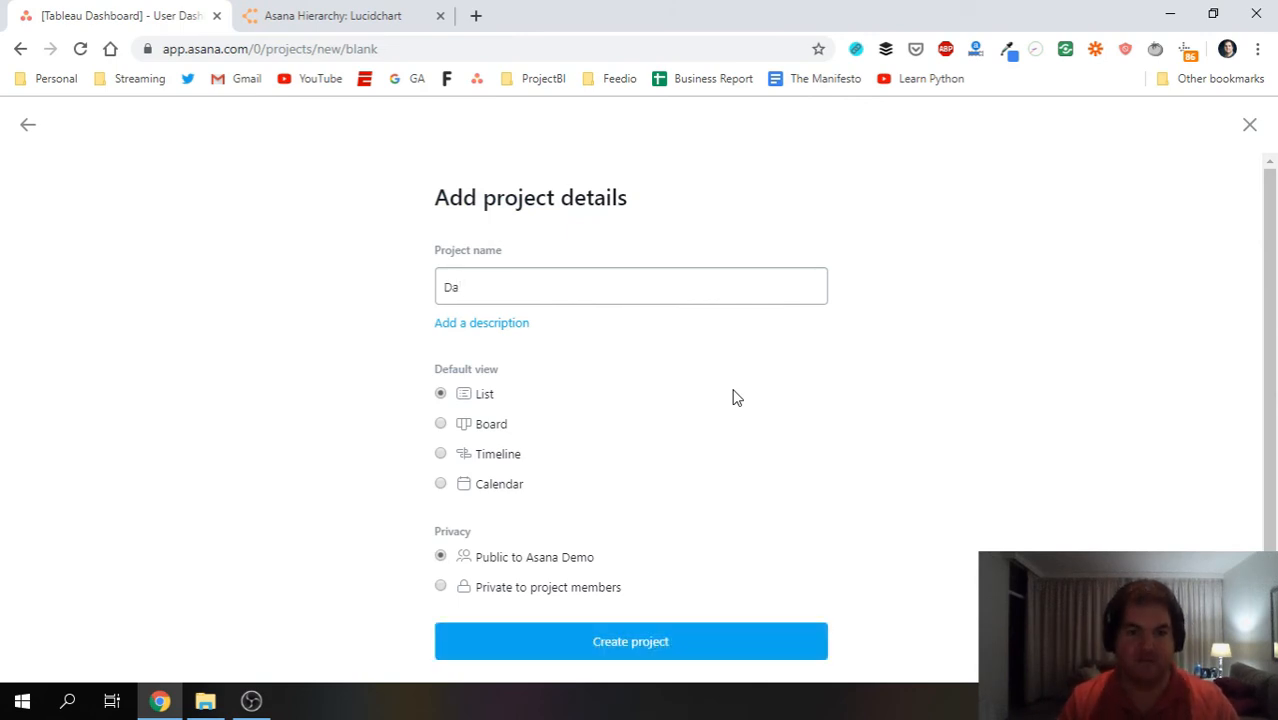
key(BackSpace)
key(BackSpace)
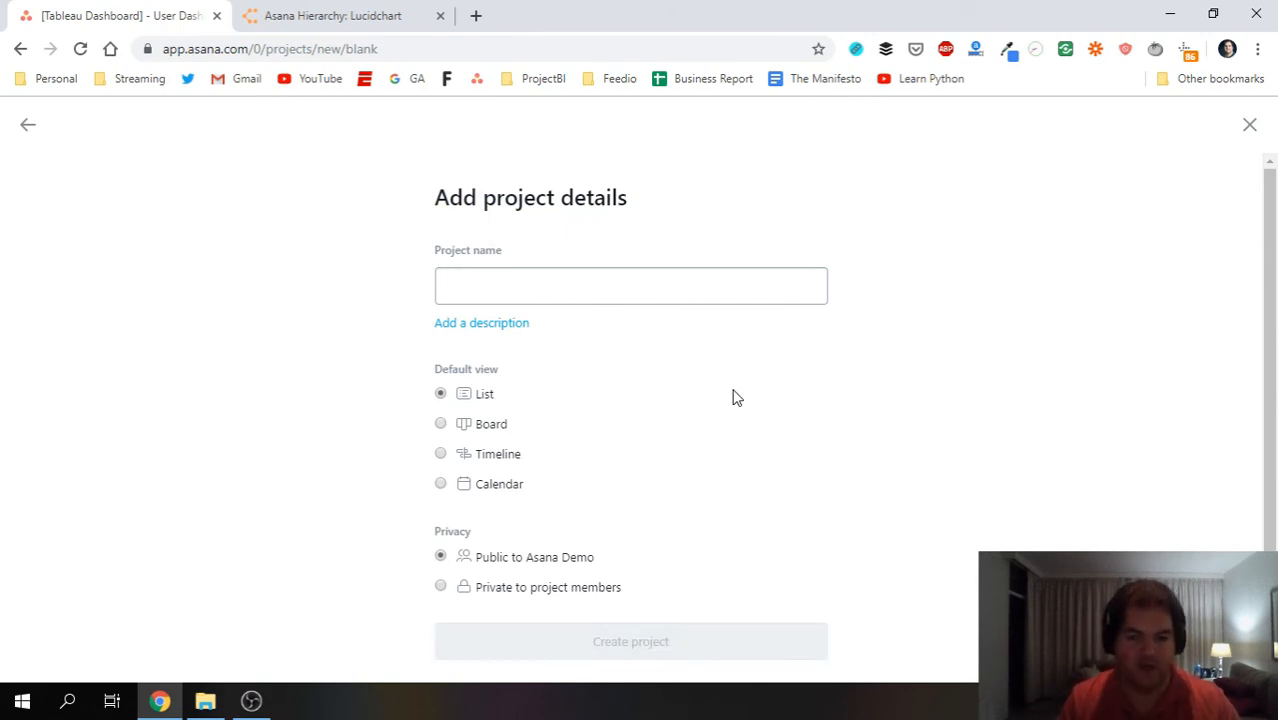
text(Training)
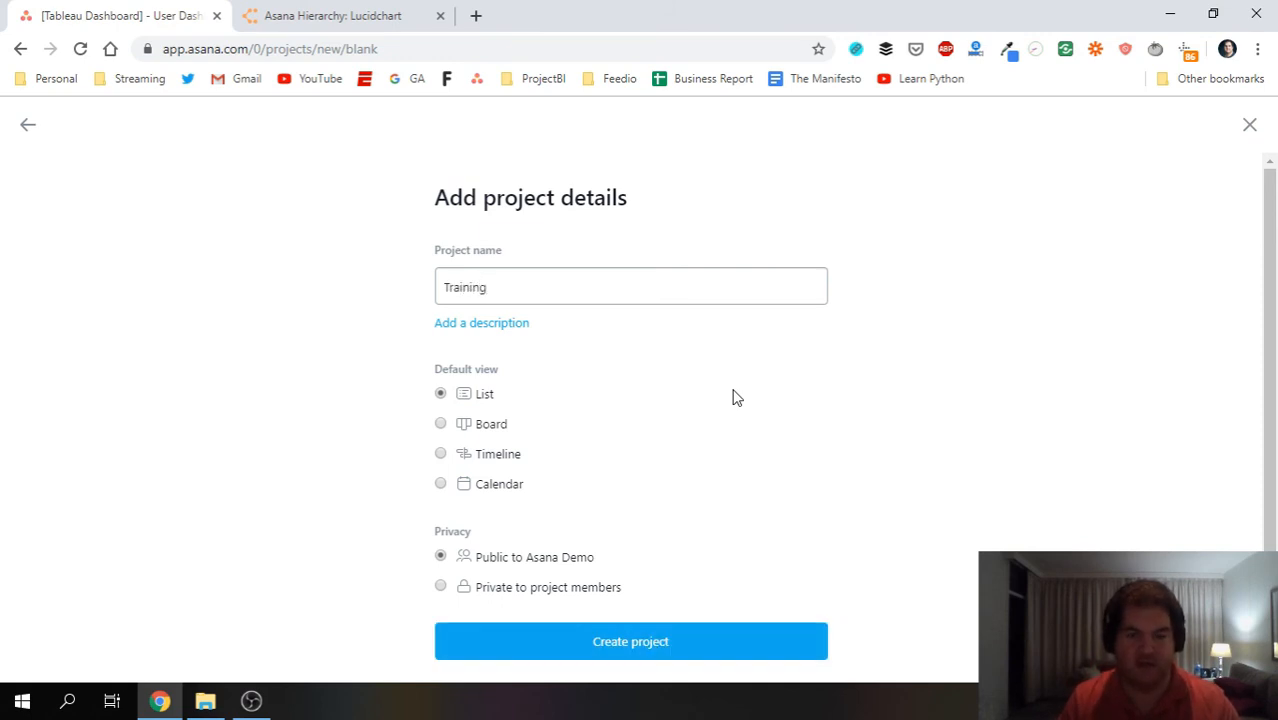
click(625, 652)
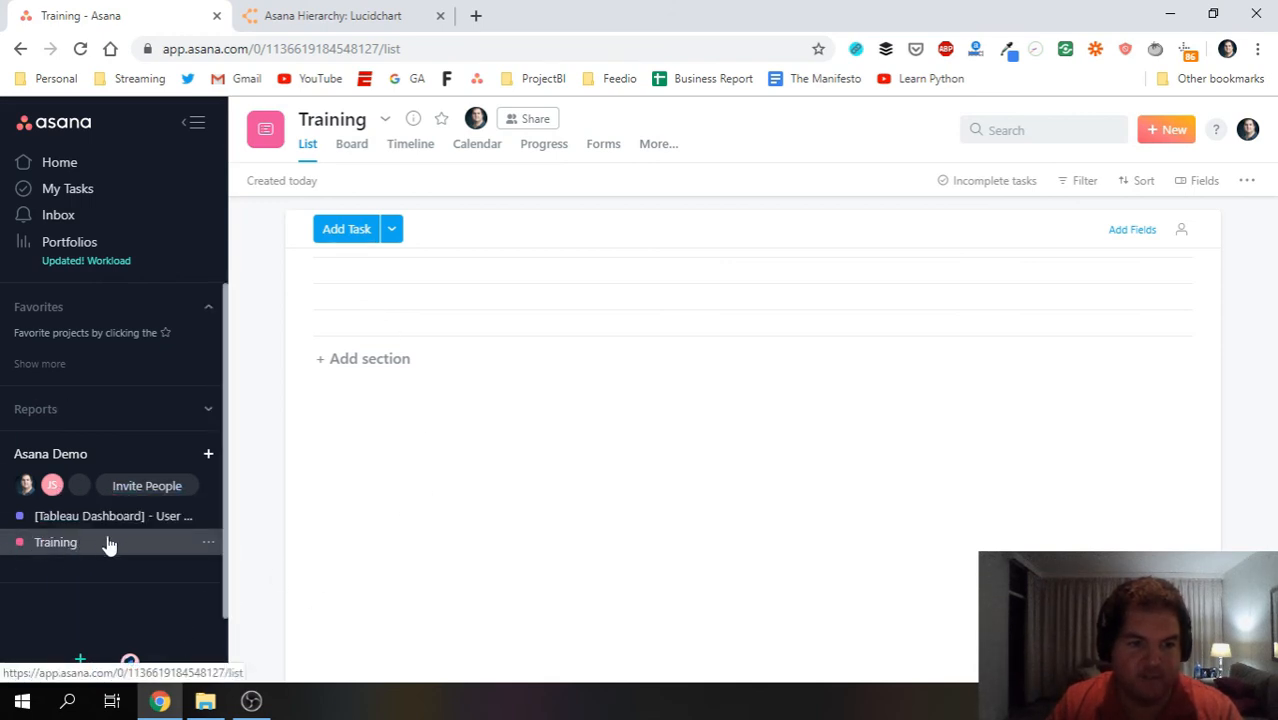
Add a 'UX Training:' section to the Training project.
click(362, 360)
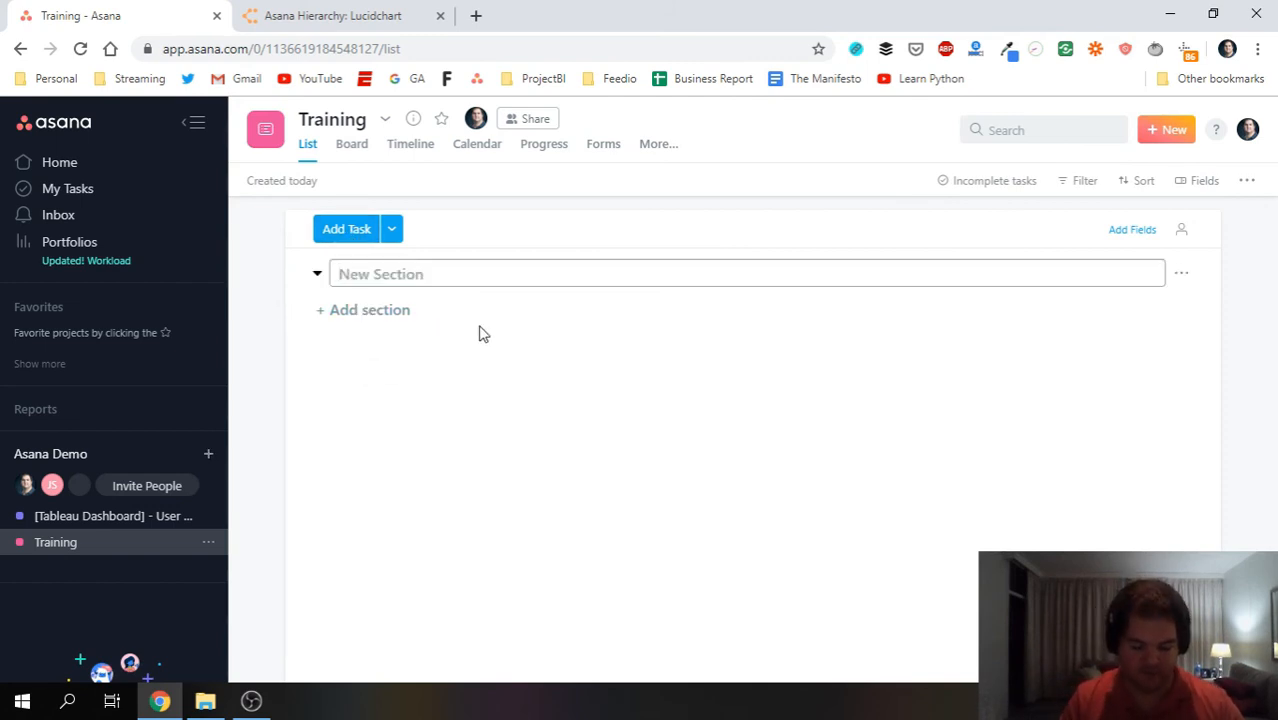
text(UX Training:)
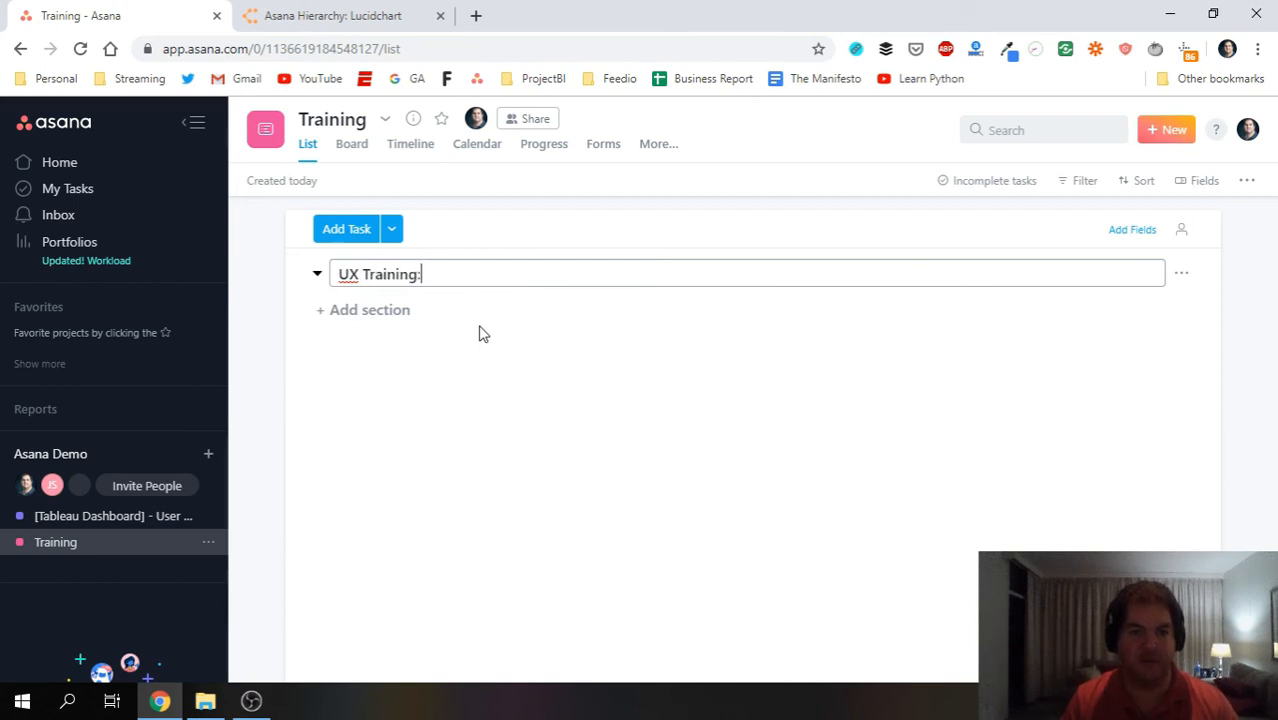
key(Return)
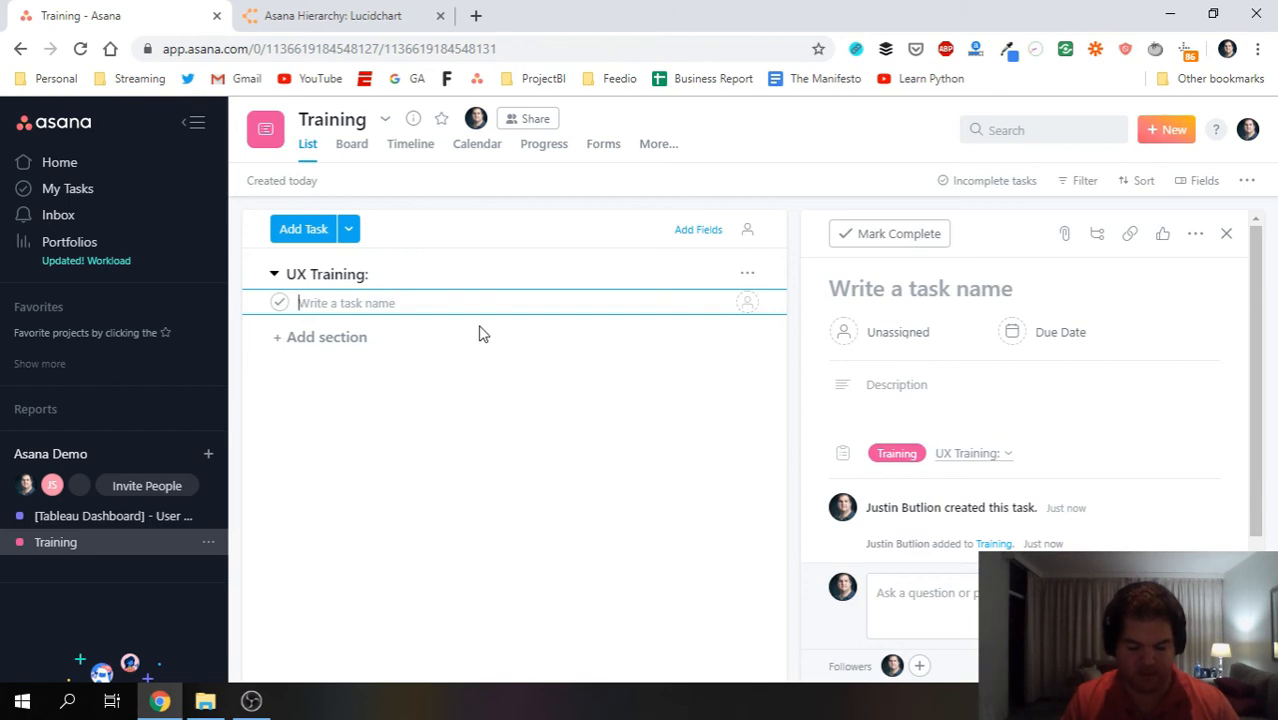
Add the task 'Read about UX best practices for Tableau', then go back to Tableau Dashboard.
text(Read abo)
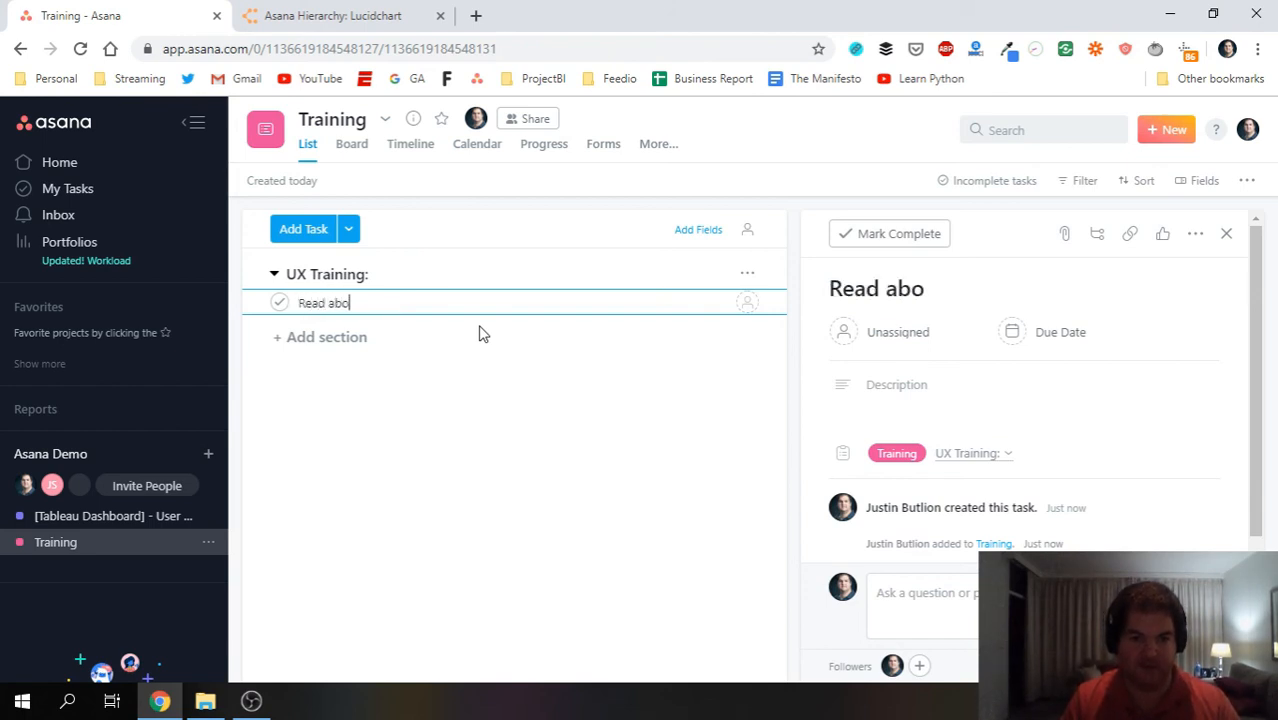
text(ut UX best practices)
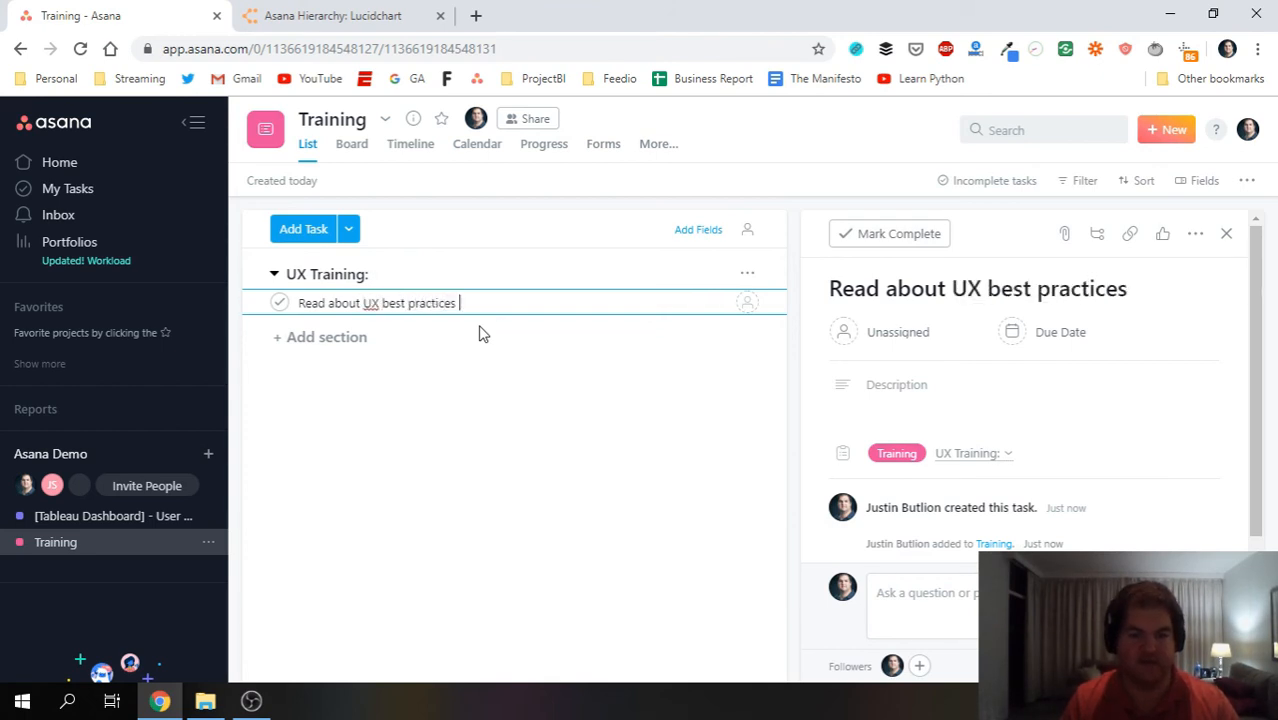
text( for Tableau)
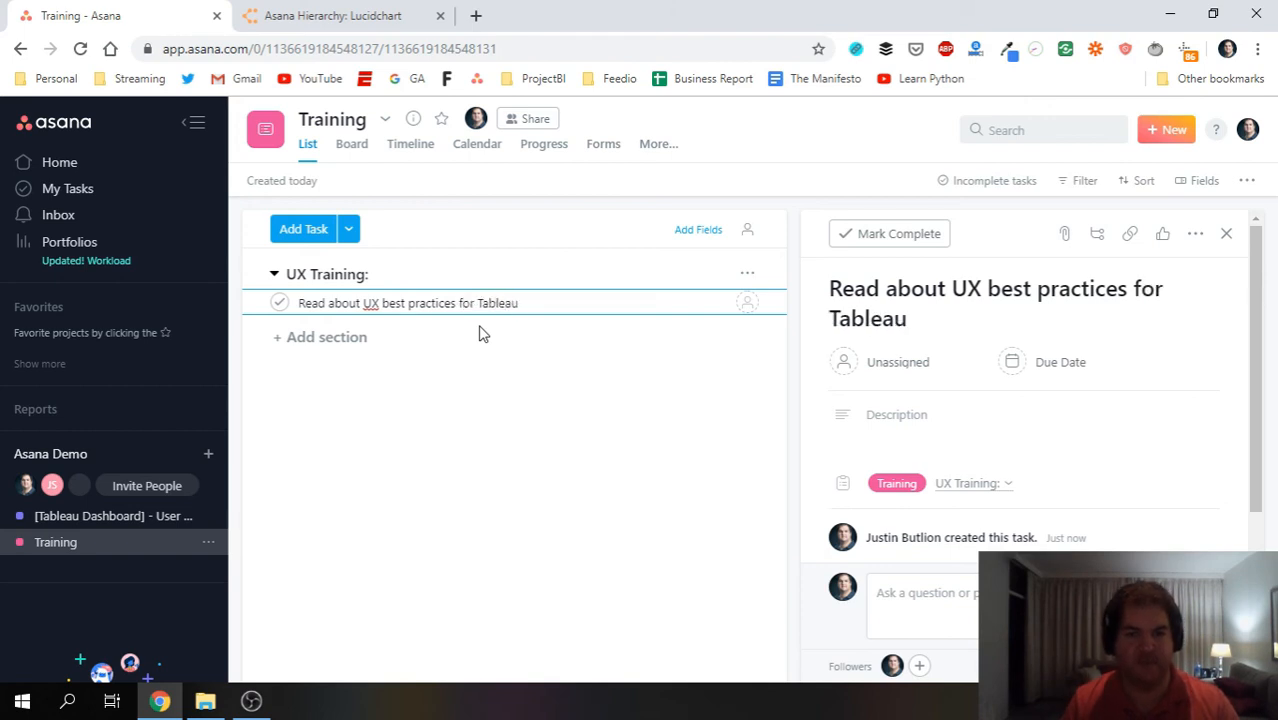
click(488, 465)
click(56, 514)
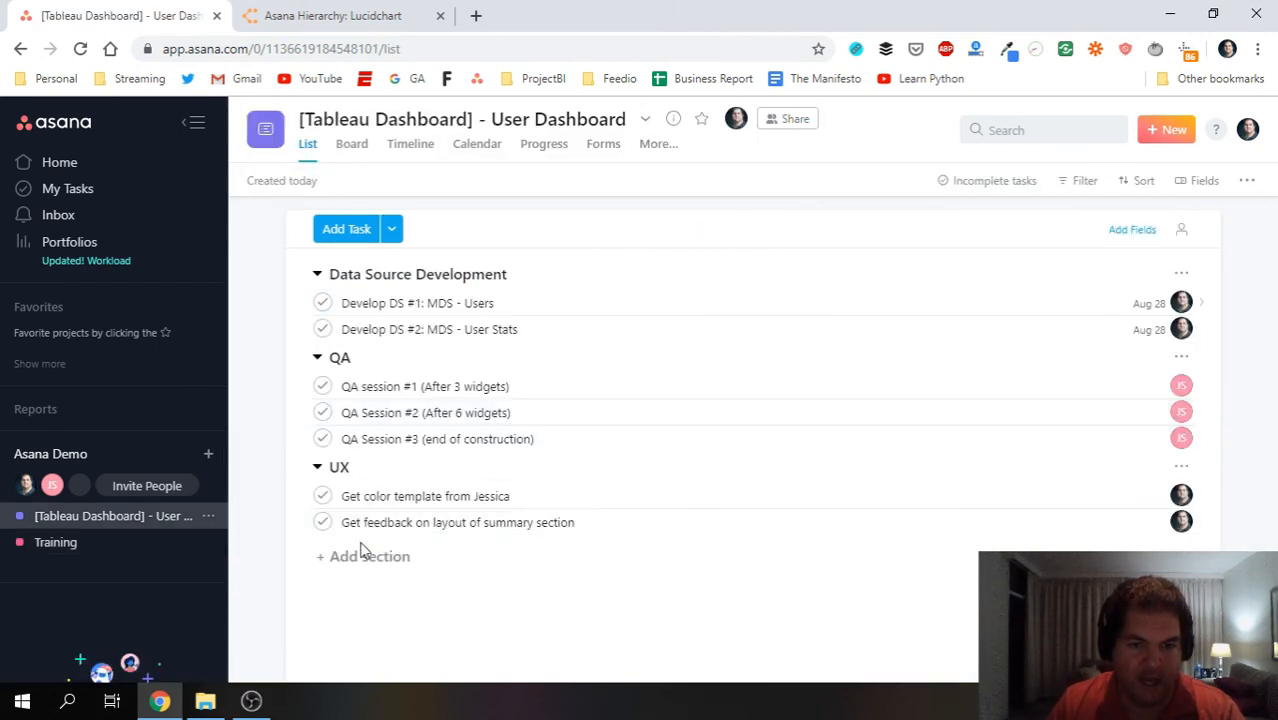
Add 'Get feedback on layout of summary section' to Training's UX Training: section, then view Training.
click(478, 530)
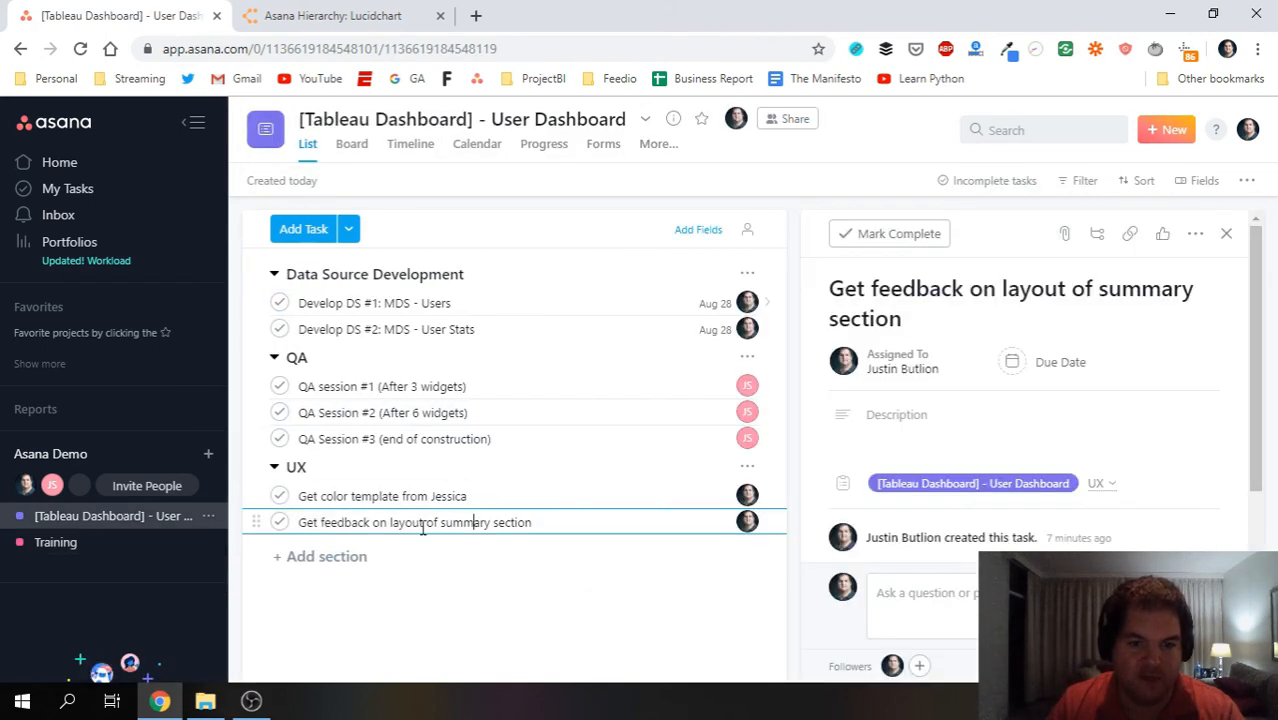
scroll(1047, 522, down, 1)
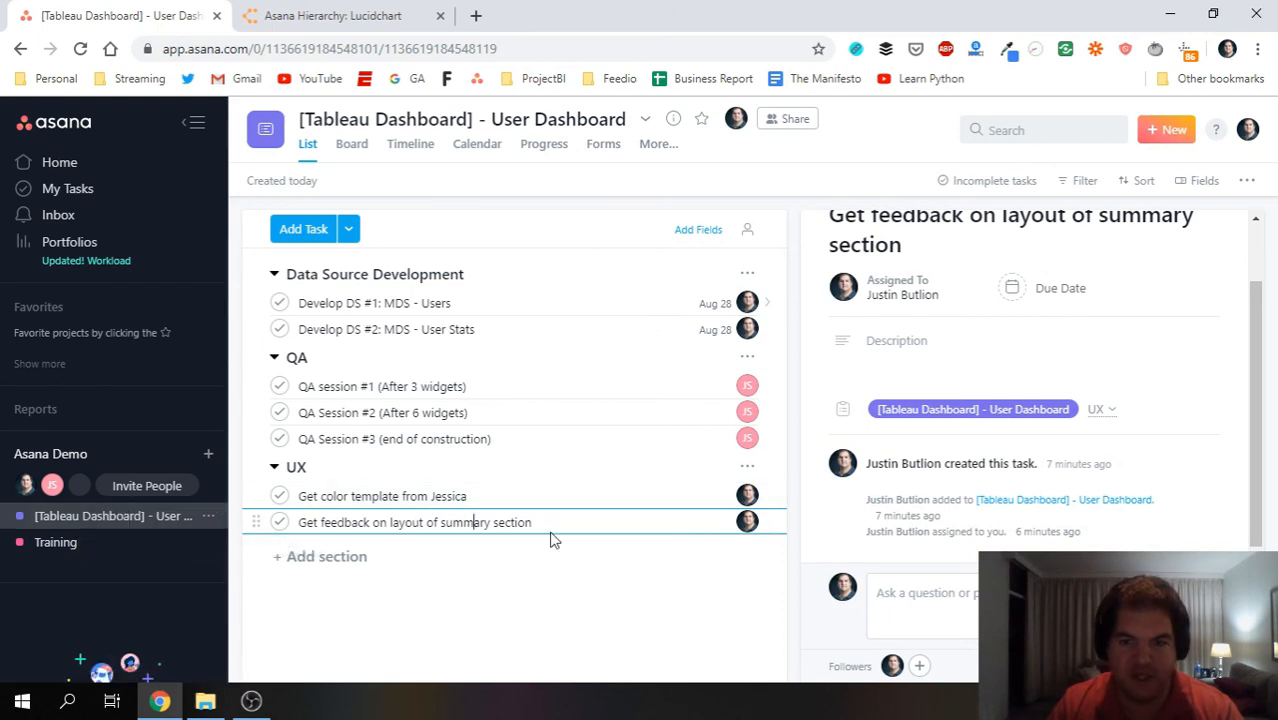
scroll(956, 253, up, 1)
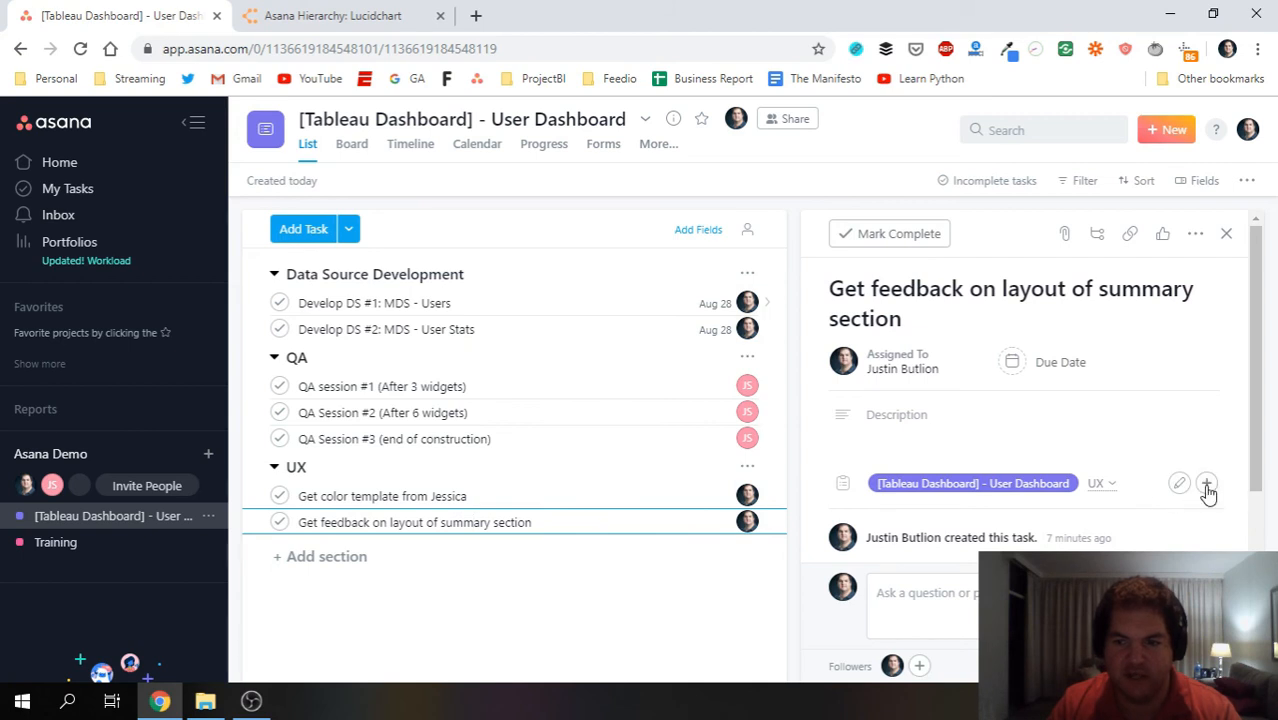
click(1206, 485)
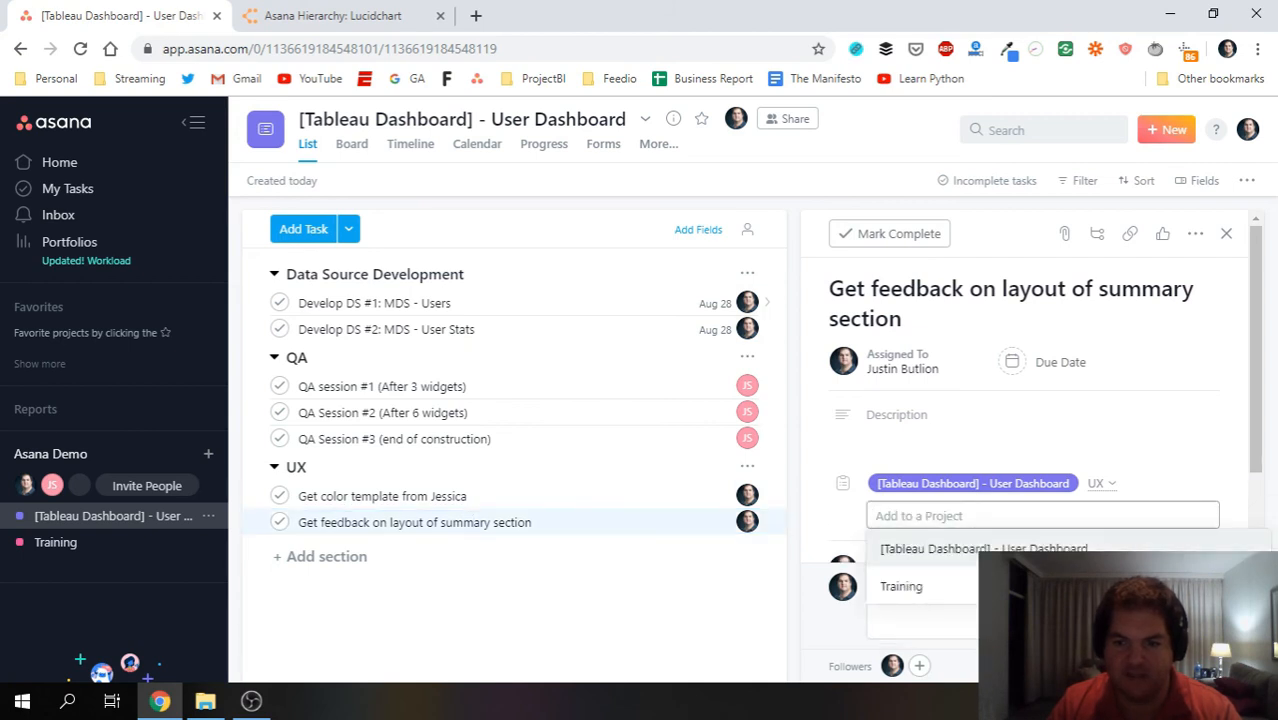
click(968, 584)
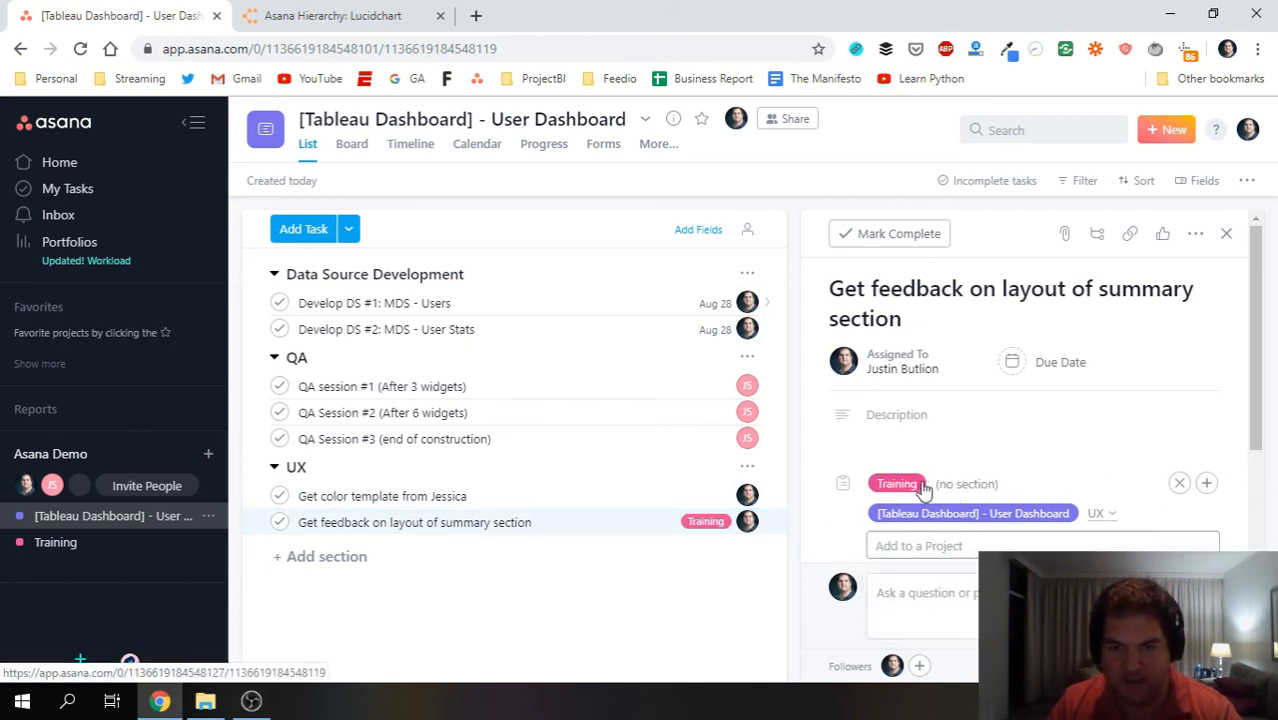
click(985, 485)
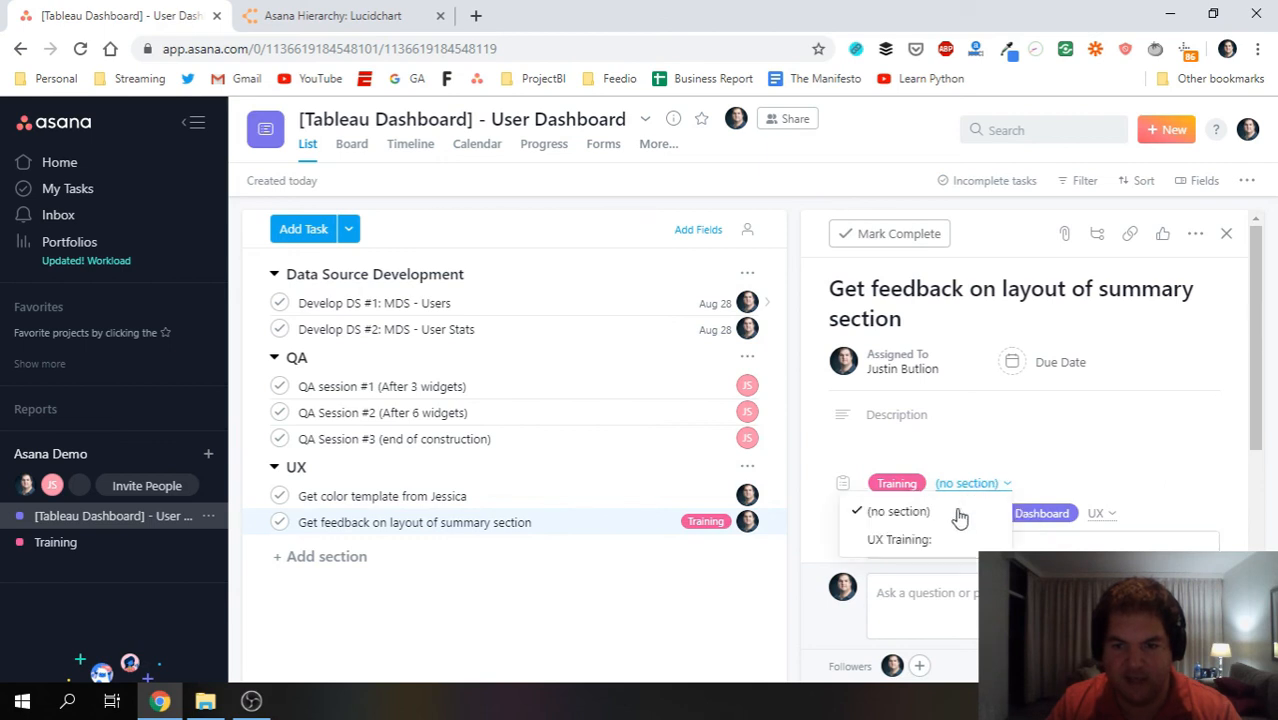
click(933, 539)
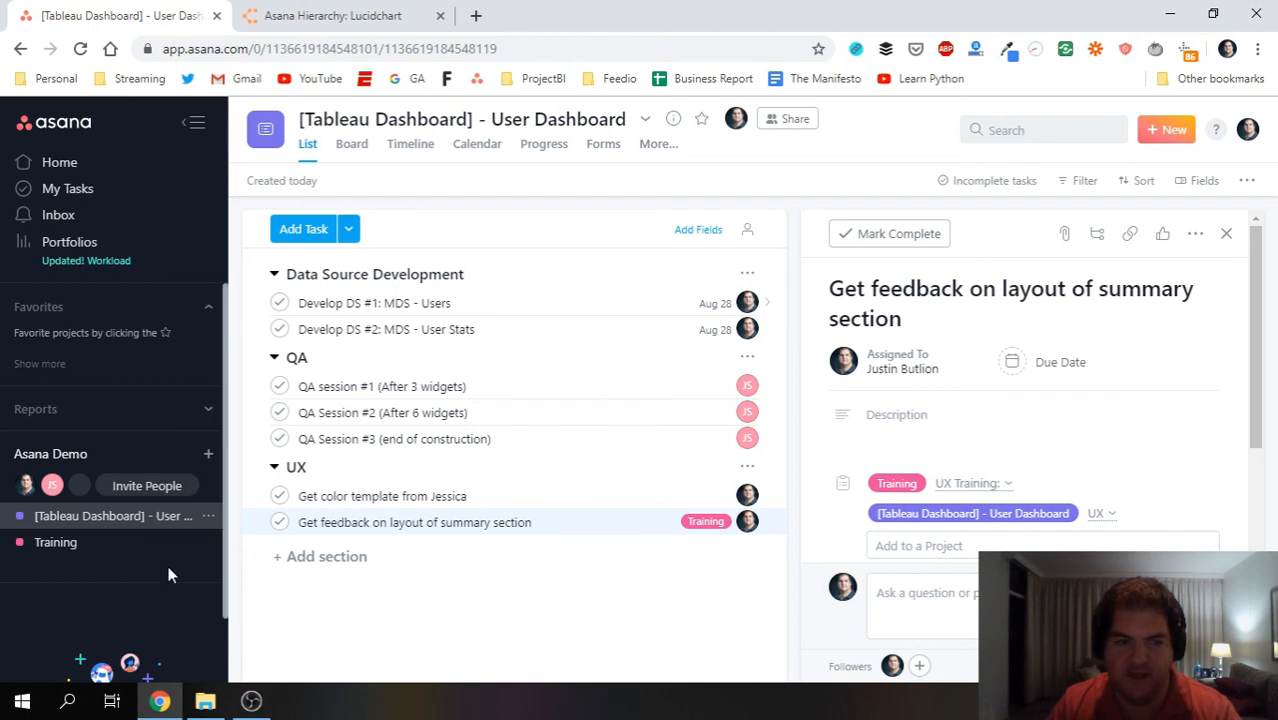
click(75, 545)
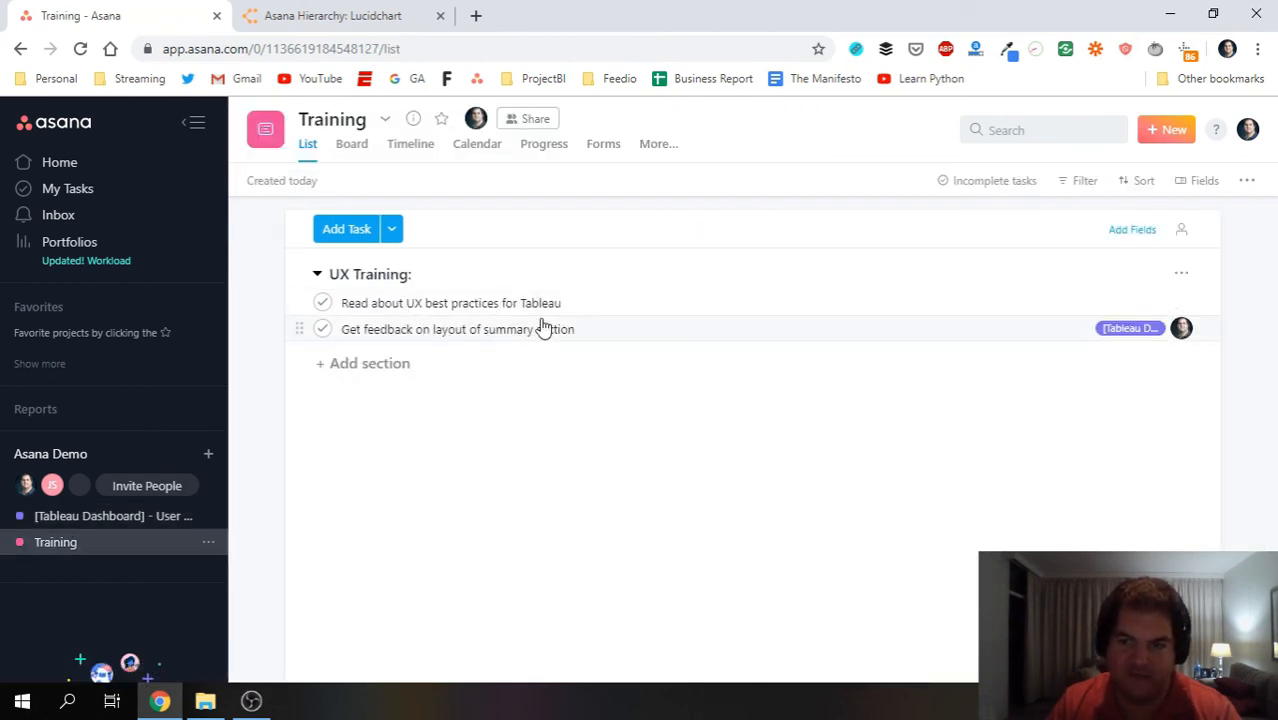
Open the shared task in Training, compare both projects, and finish on User Dashboard.
click(434, 330)
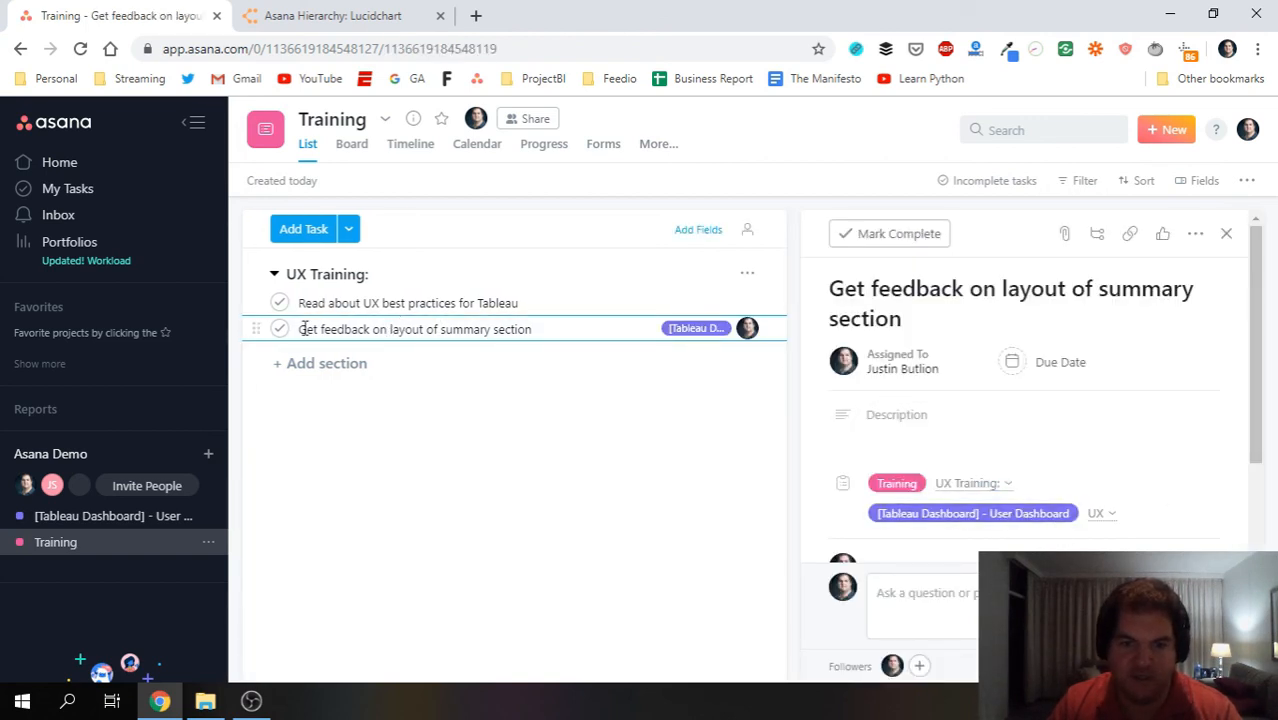
click(110, 516)
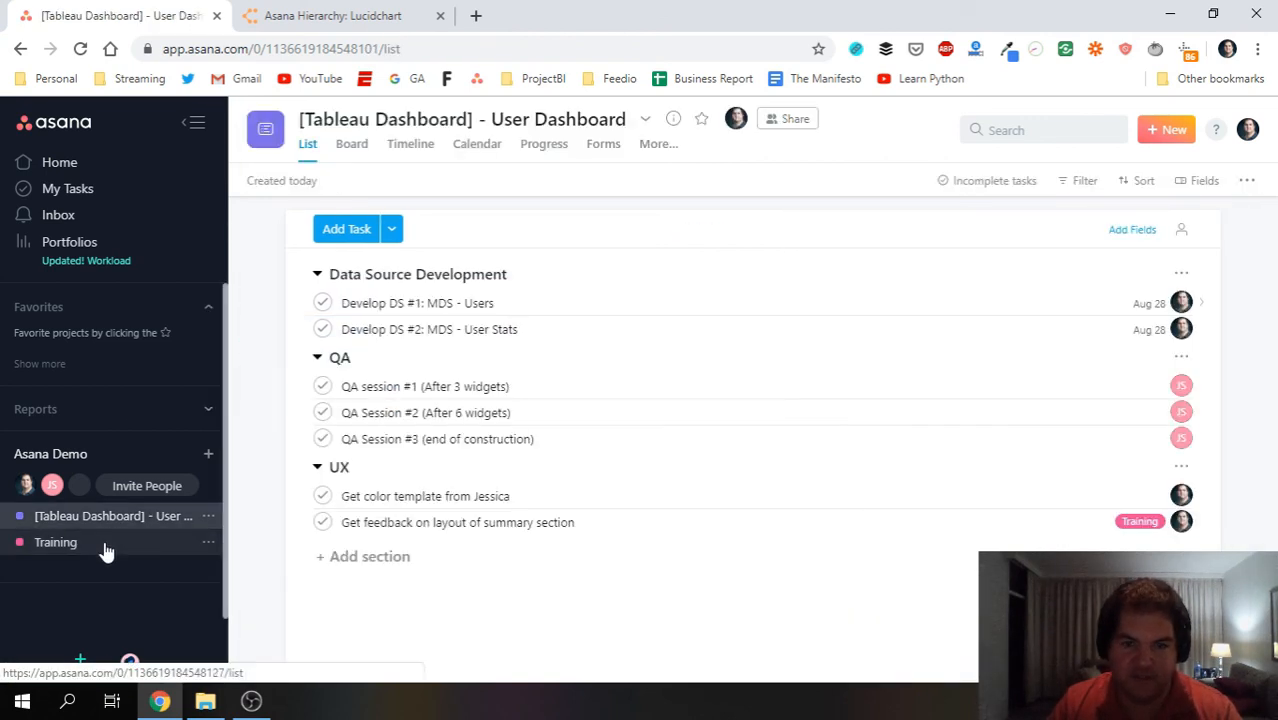
click(106, 546)
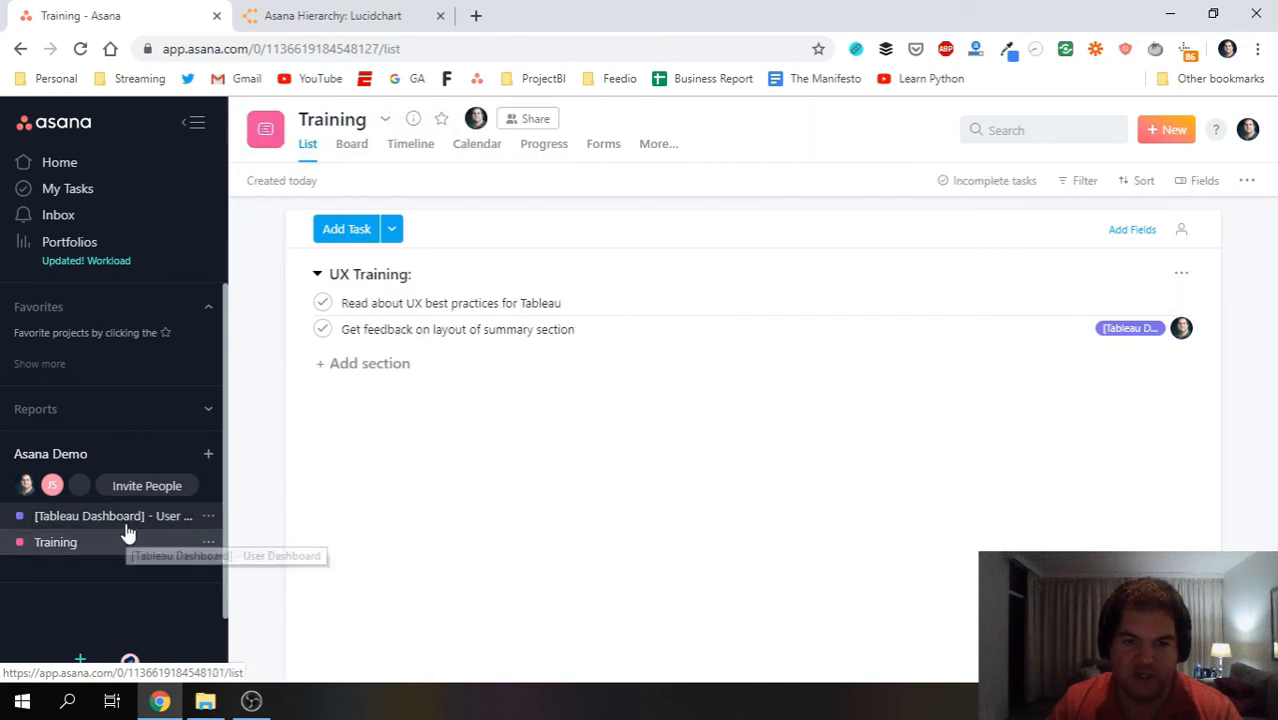
click(140, 520)
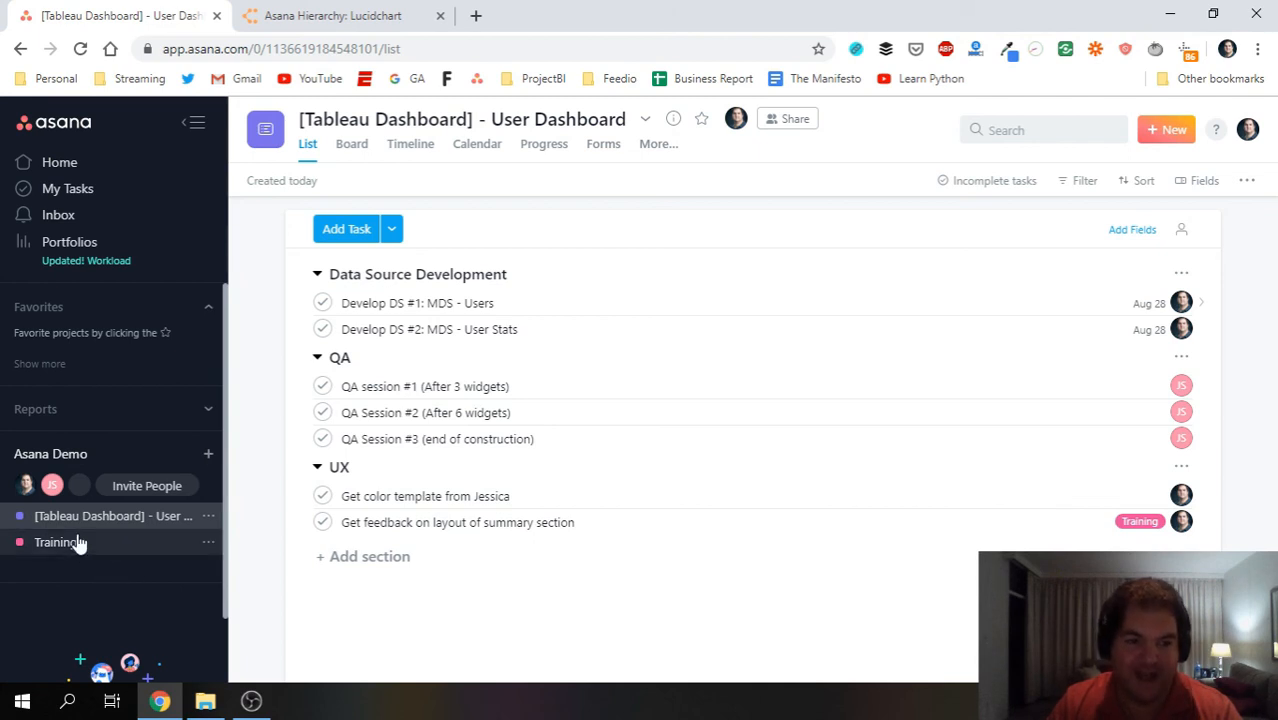
scroll(76, 626, down, 2)
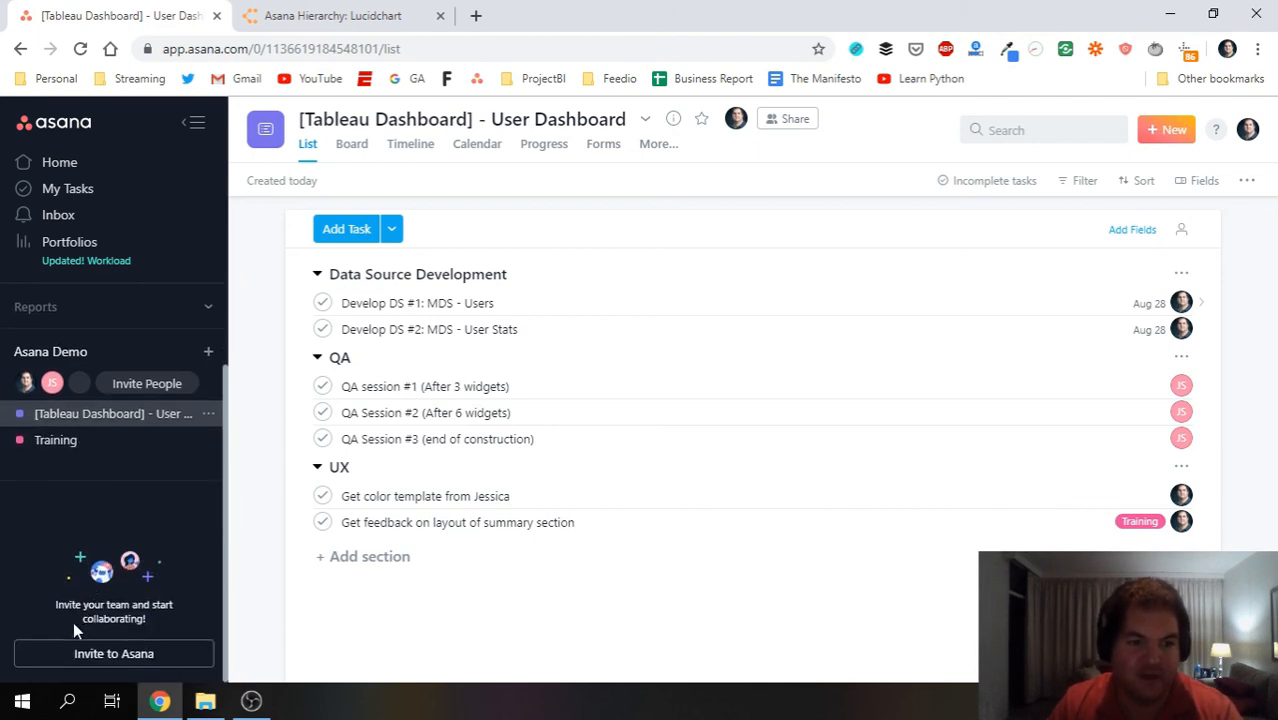
scroll(60, 500, up, 2)
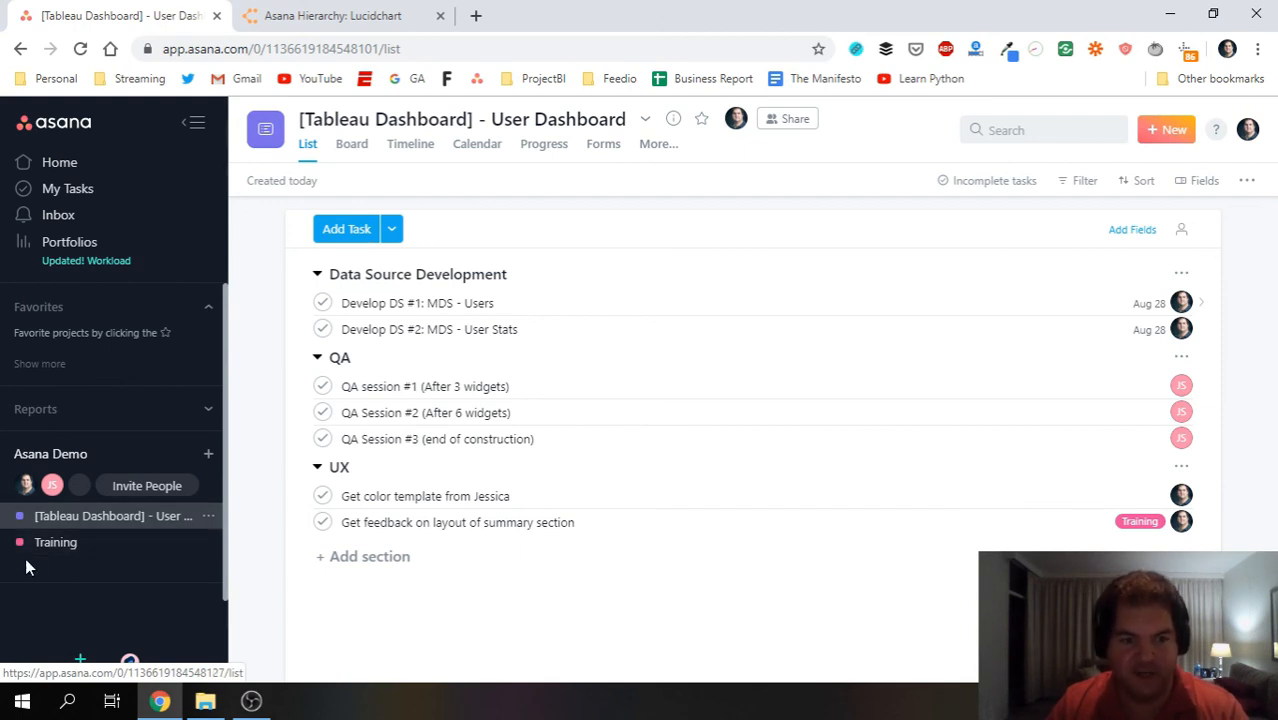
click(77, 543)
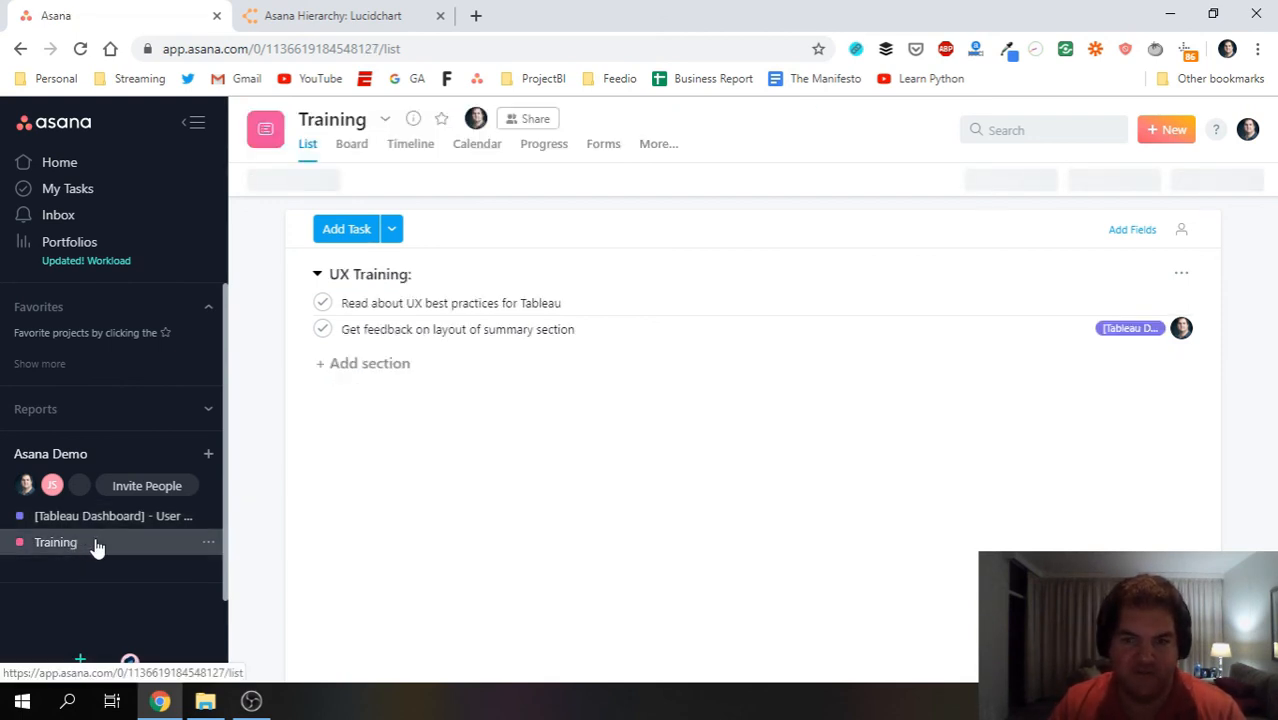
click(74, 522)
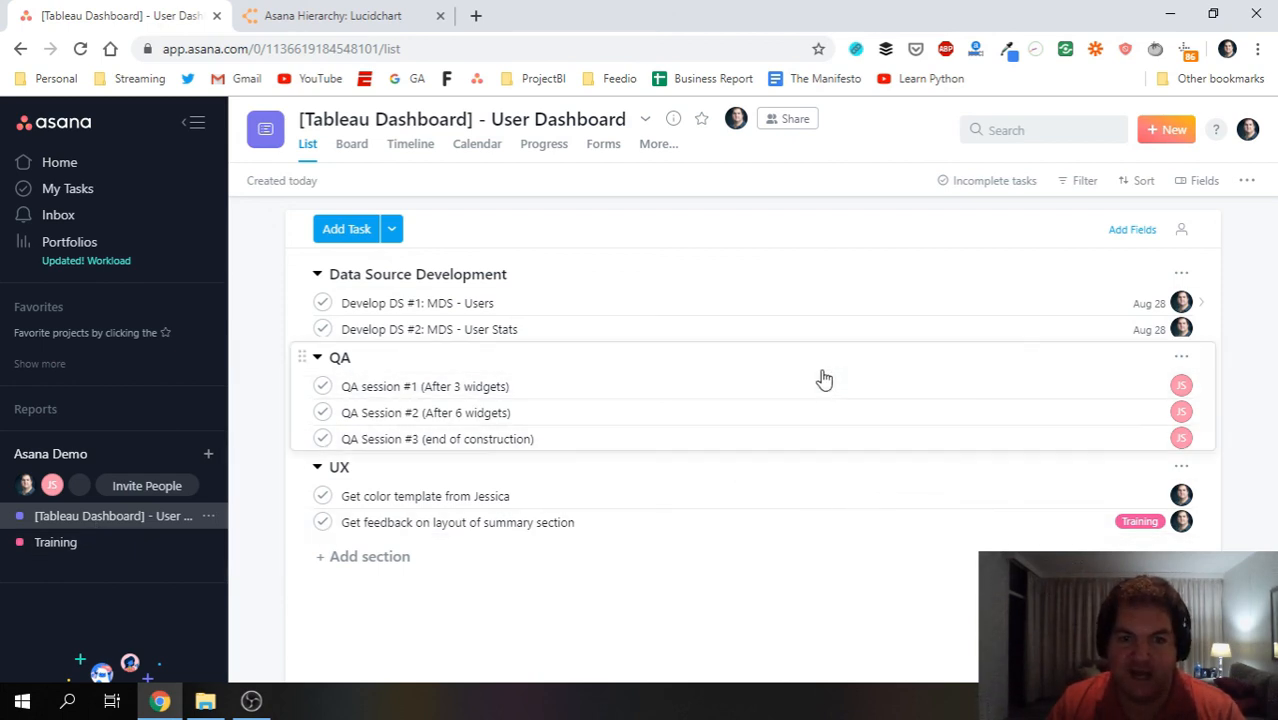
Open Develop DS #1: MDS - Users' detail pane and click off its description without editing.
click(516, 303)
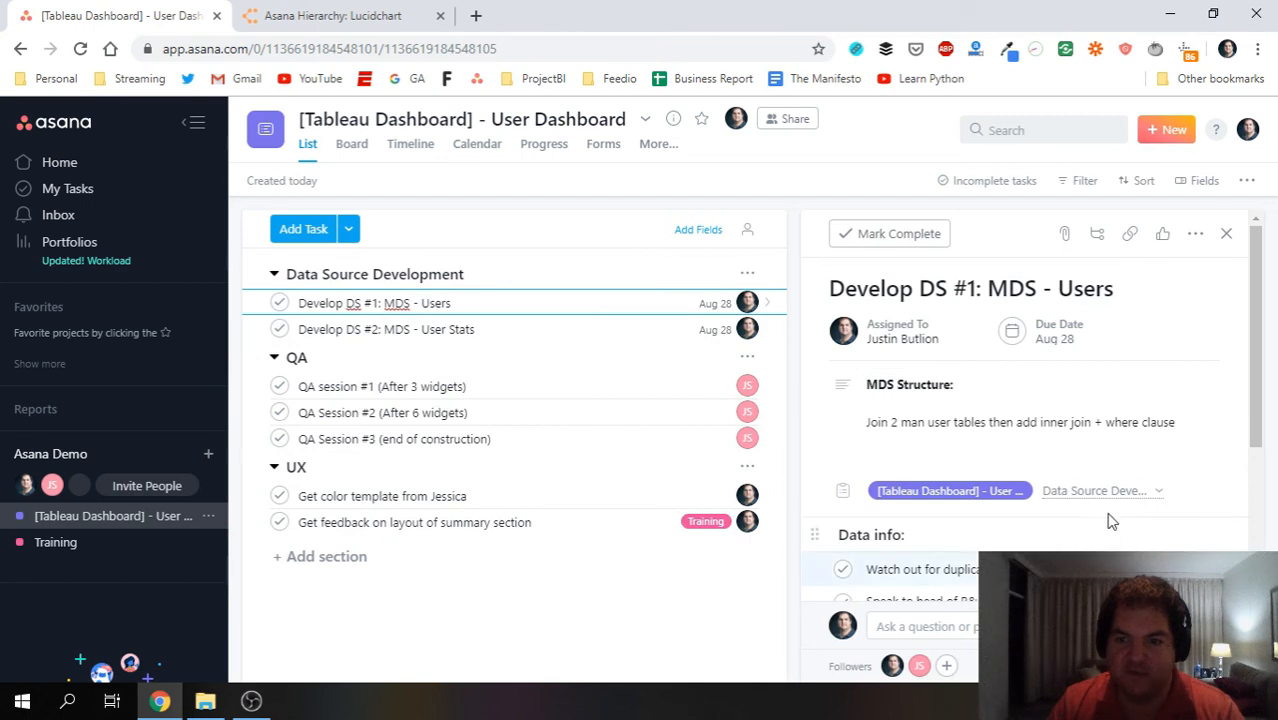
scroll(1215, 450, down, 3)
scroll(1233, 460, up, 3)
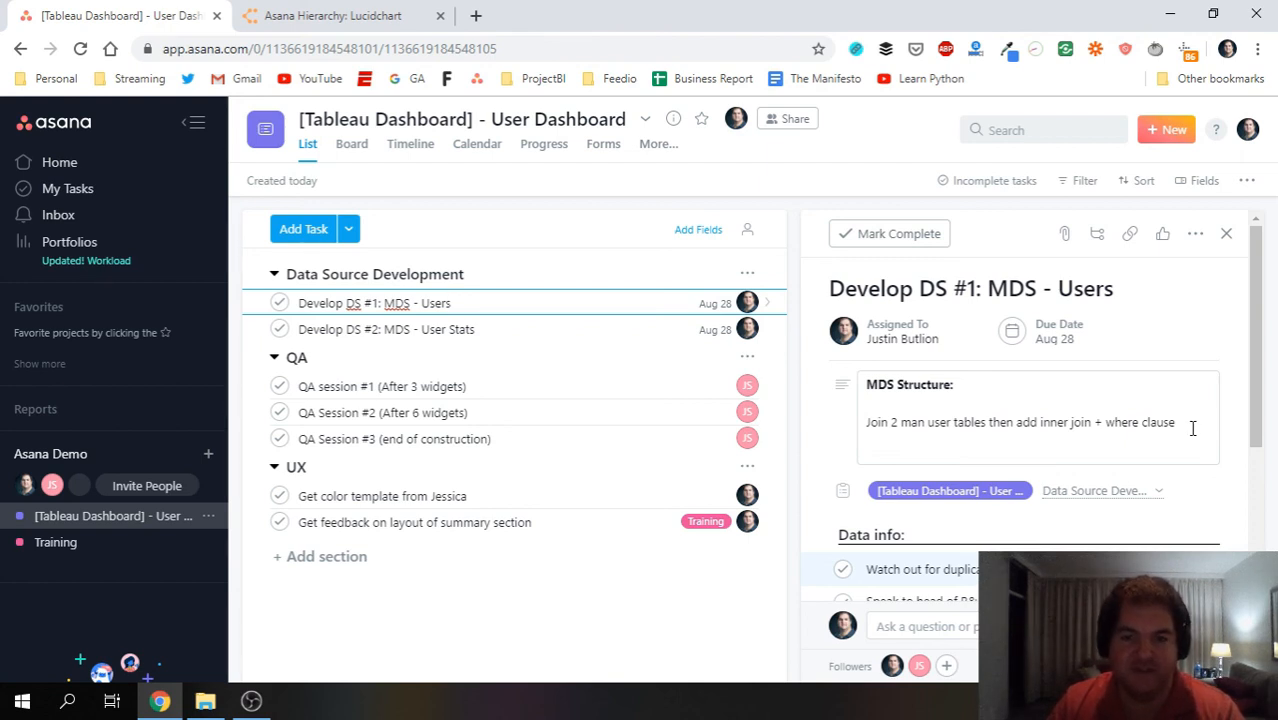
click(1235, 369)
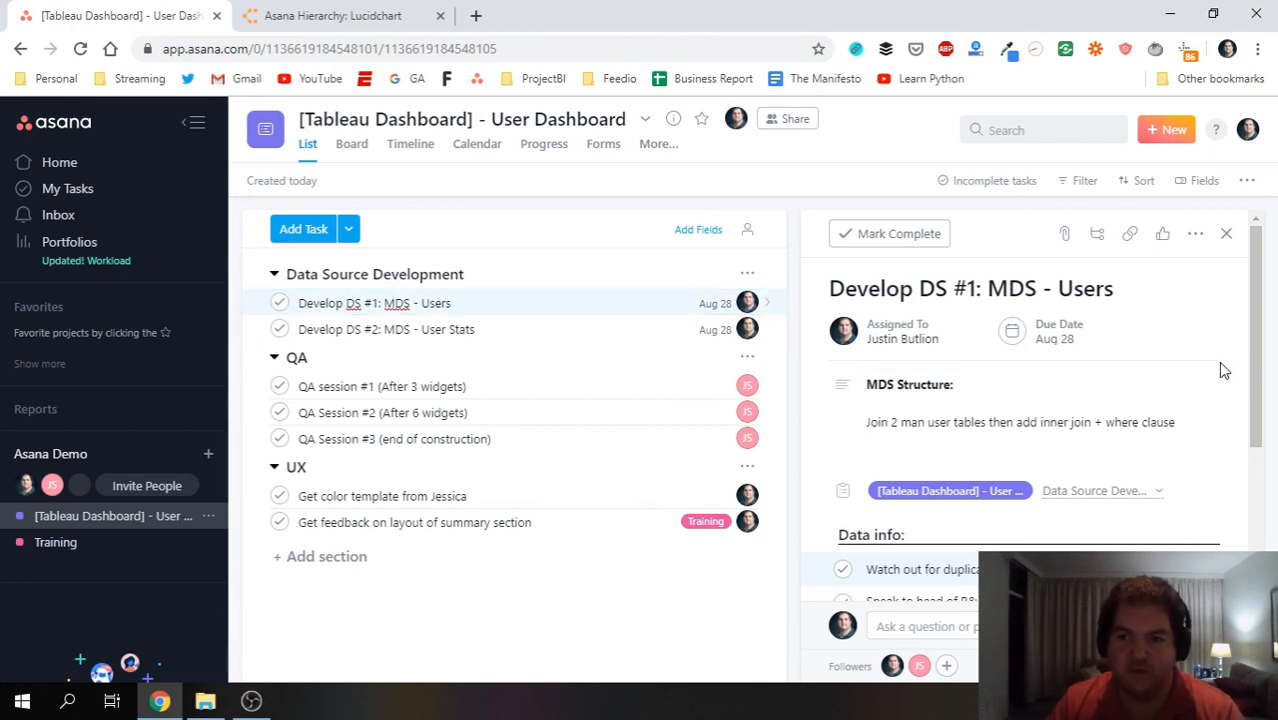